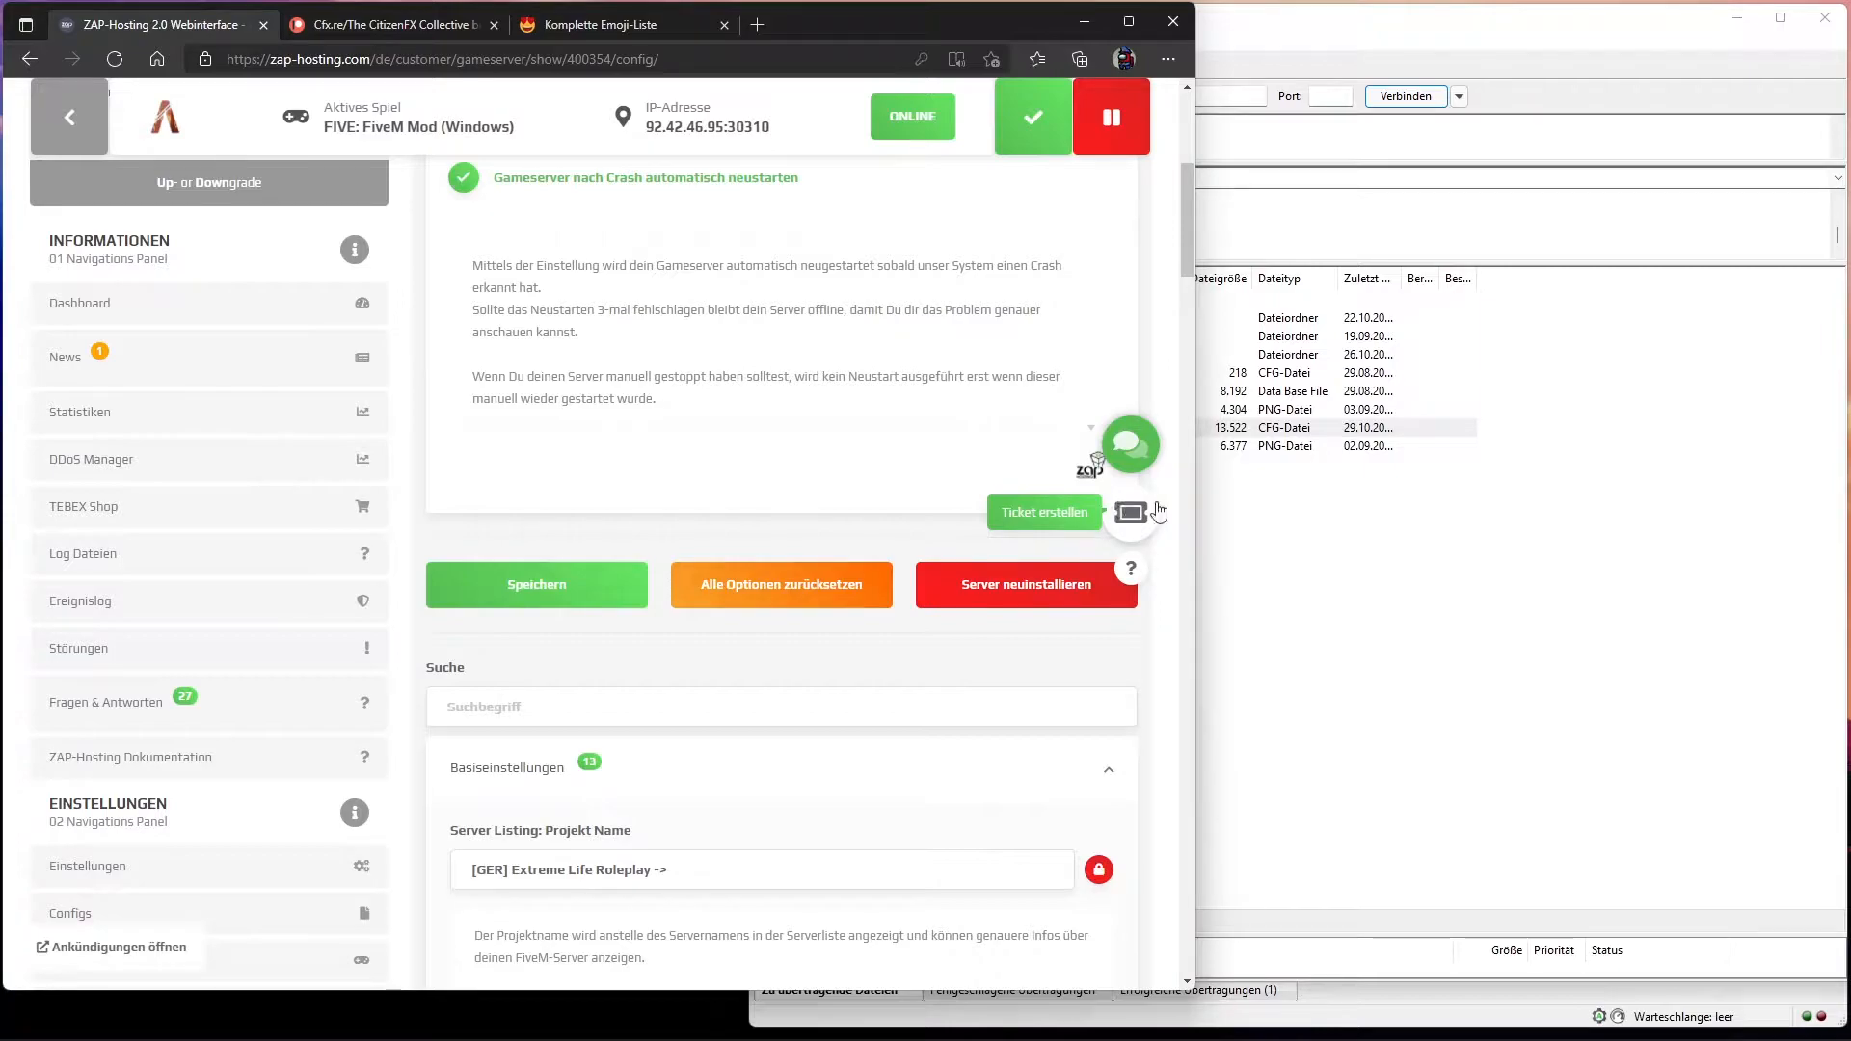
# Step: Deactivate the web interface's "Server Listing: Projekt Name" setting in the basic settings so it is controlled by the config file
pyautogui.scroll(-3, 880, 670)
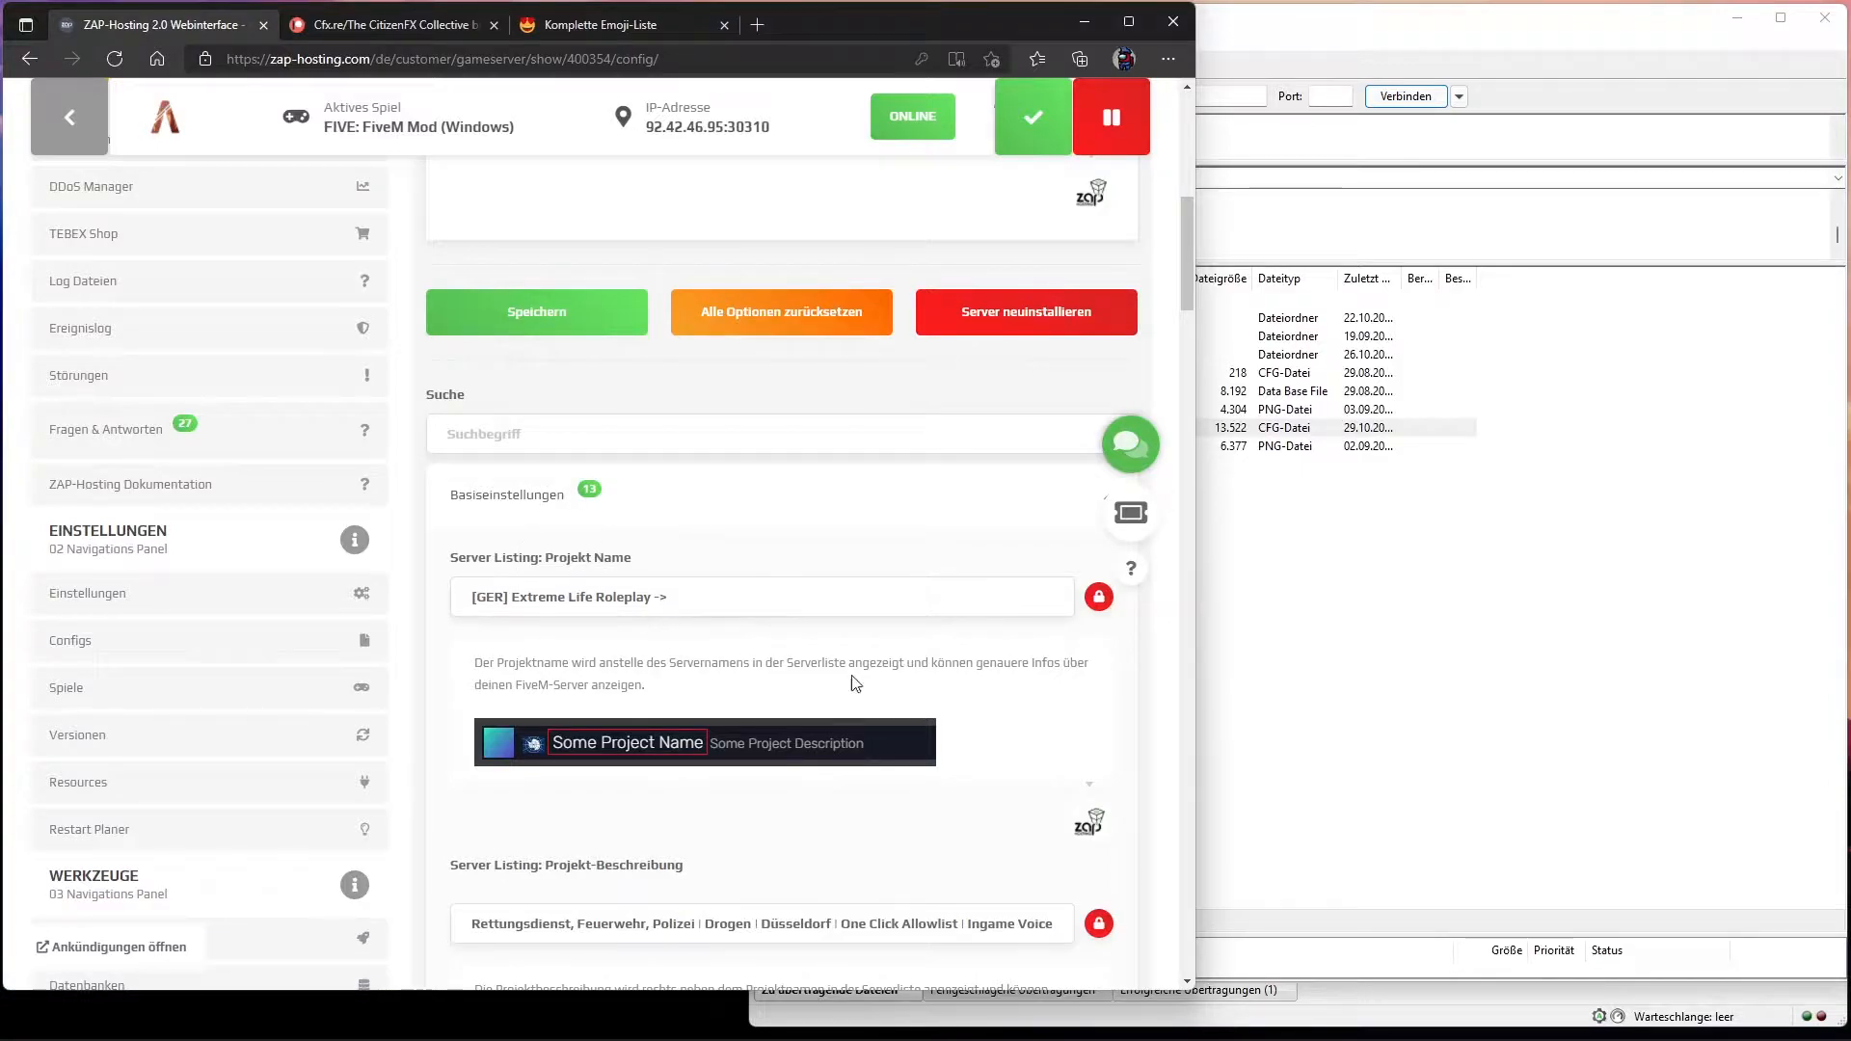
pyautogui.scroll(-4, 1058, 287)
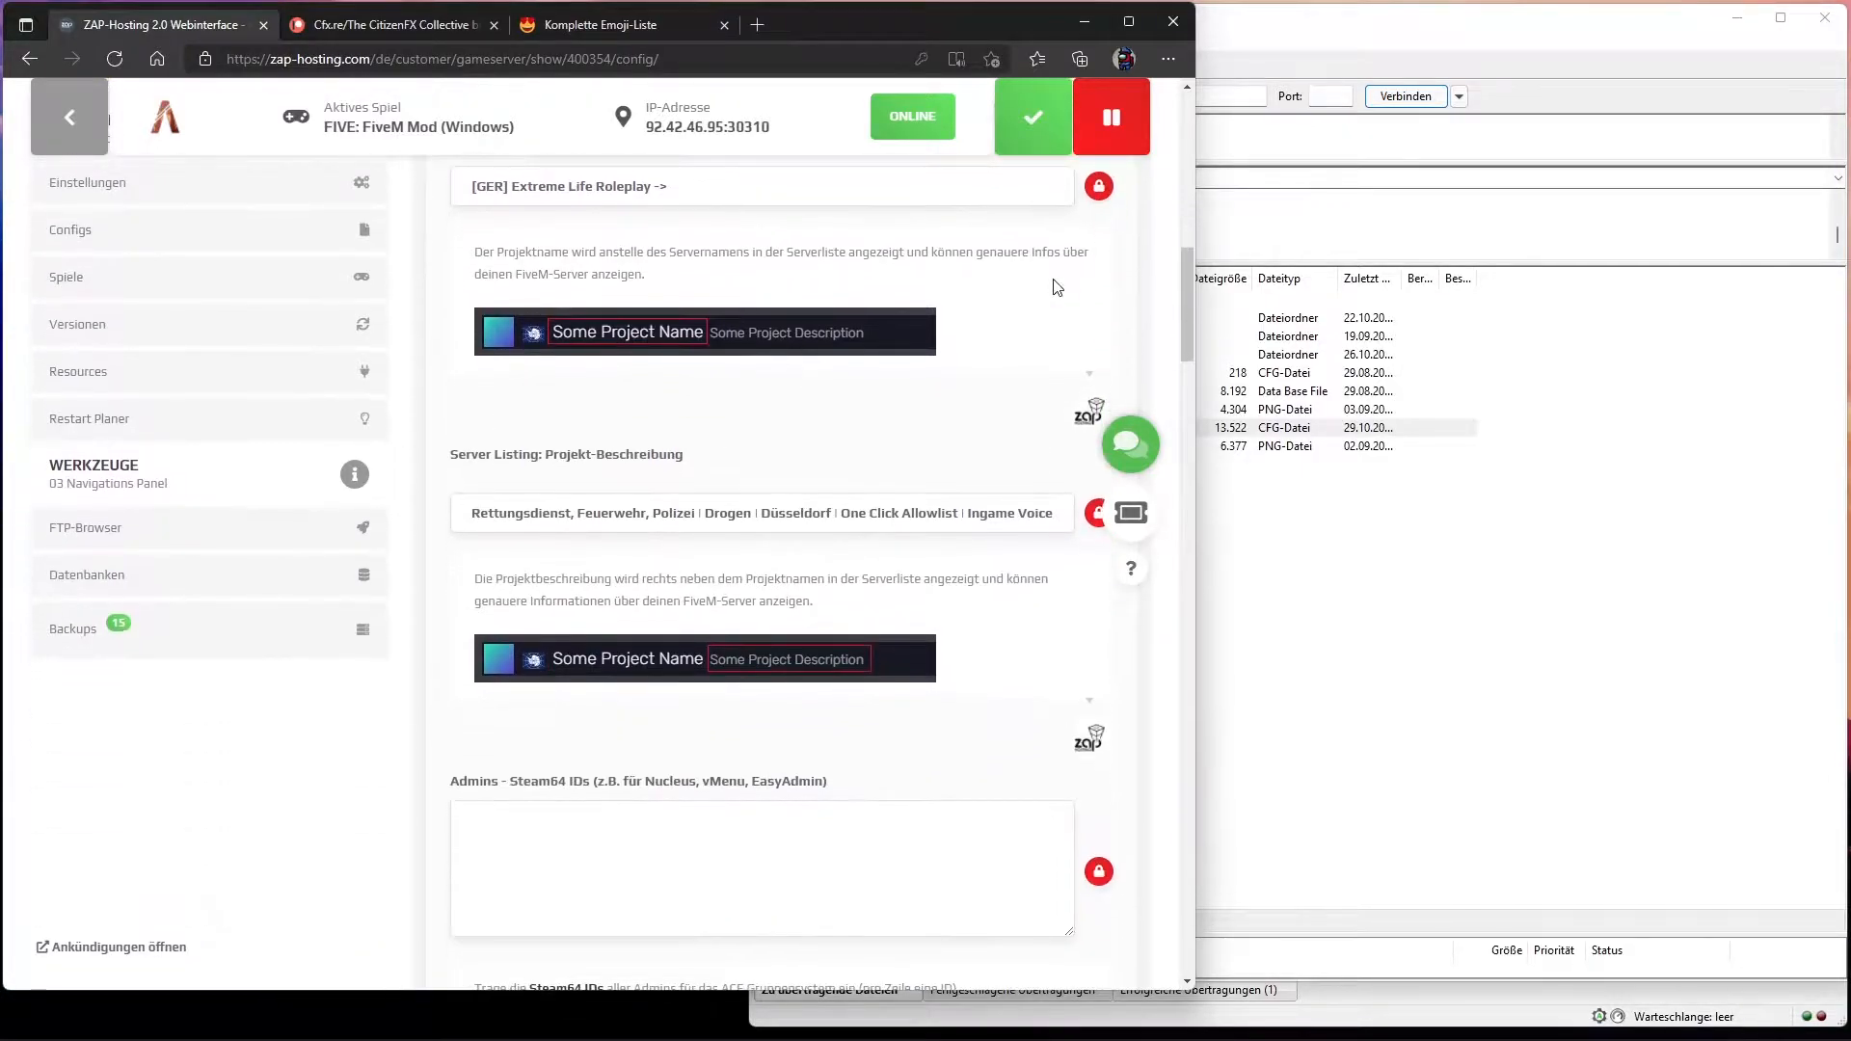
pyautogui.scroll(1, 1060, 318)
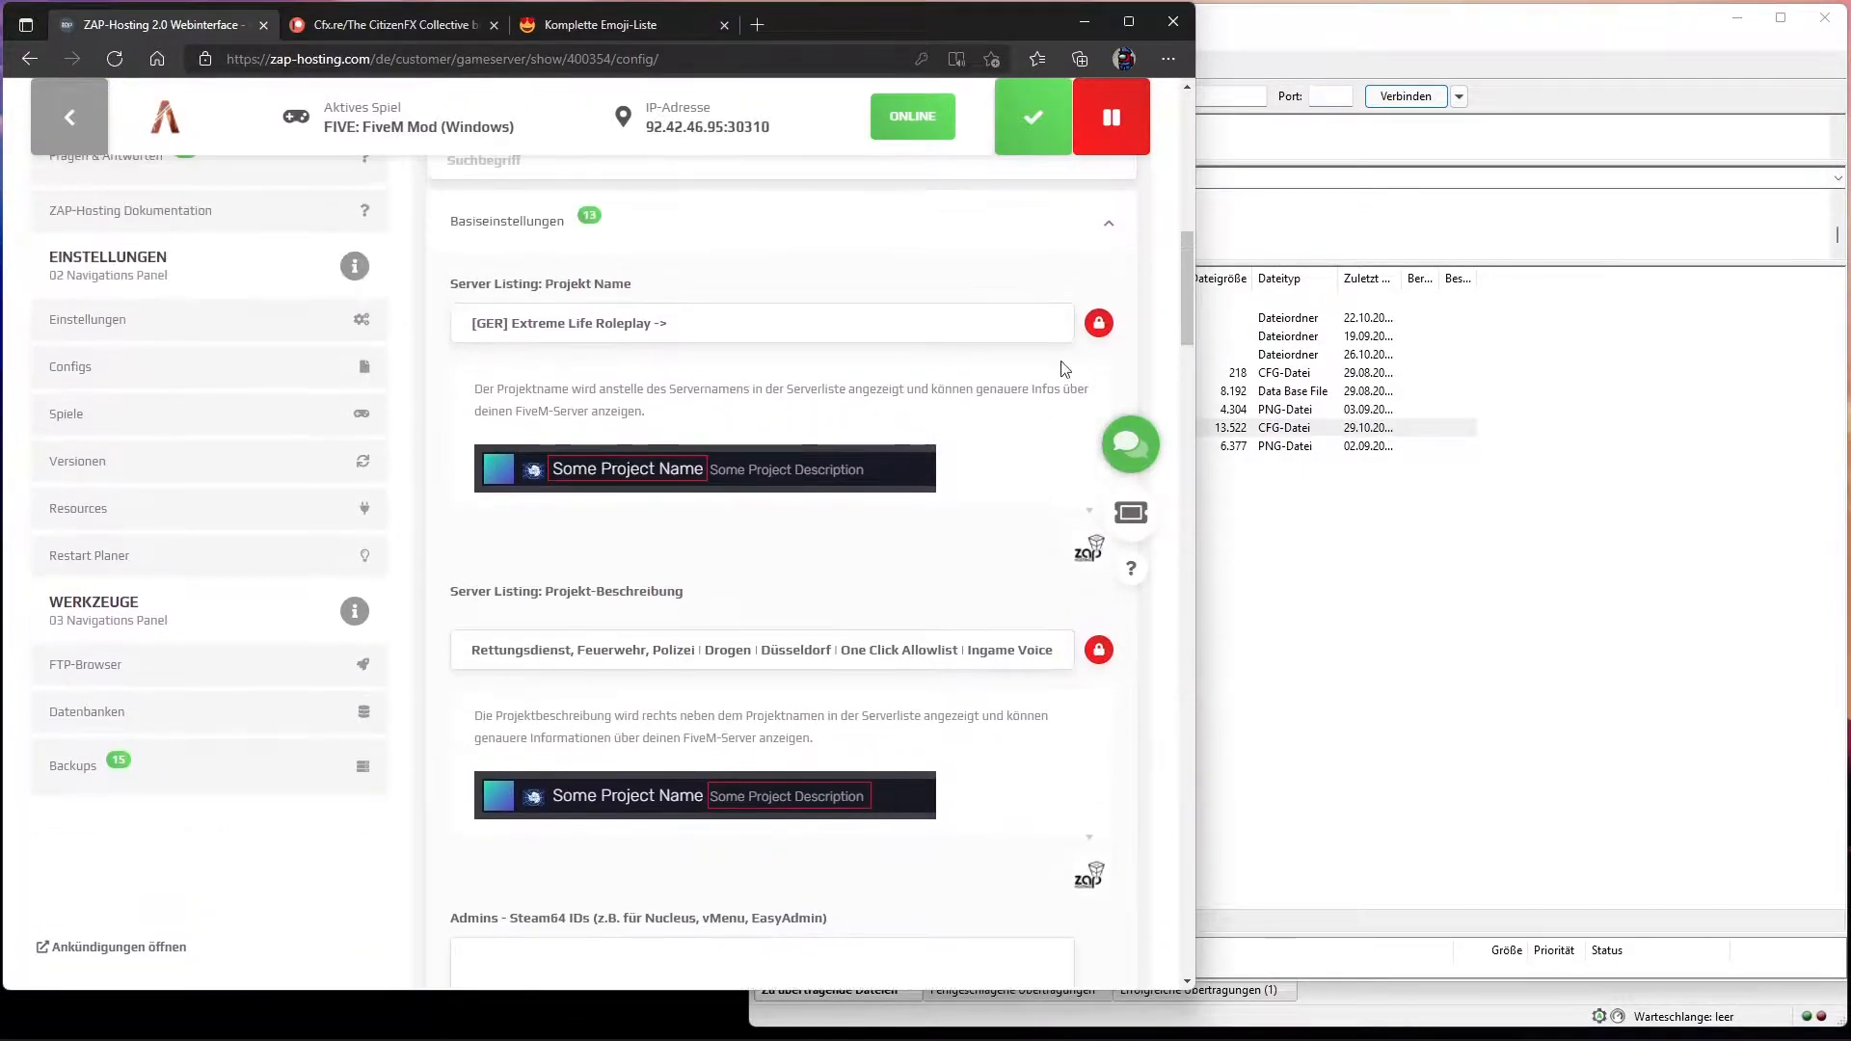
pyautogui.click(1099, 323)
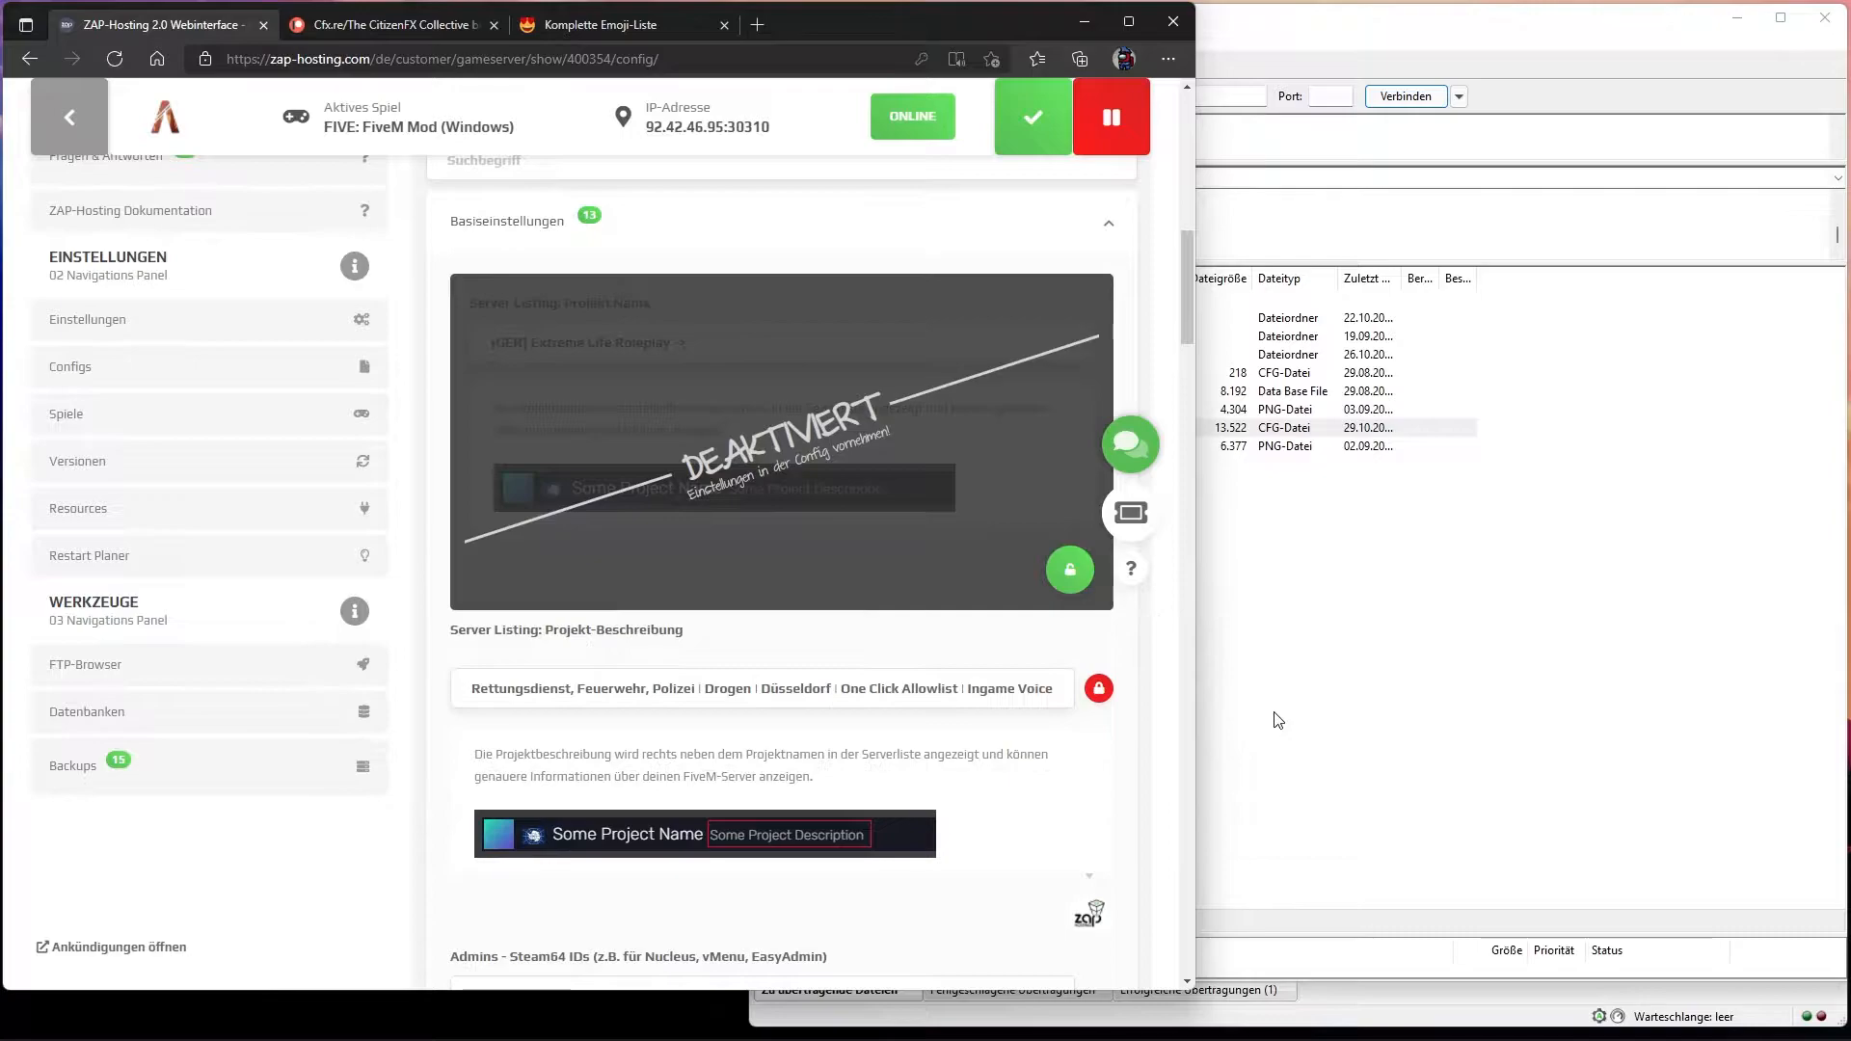
# Step: Switch via FileZilla to server.cfg in Visual Studio Code and examine the sv_hostname entry and its value
pyautogui.click(1277, 719)
pyautogui.click(961, 429)
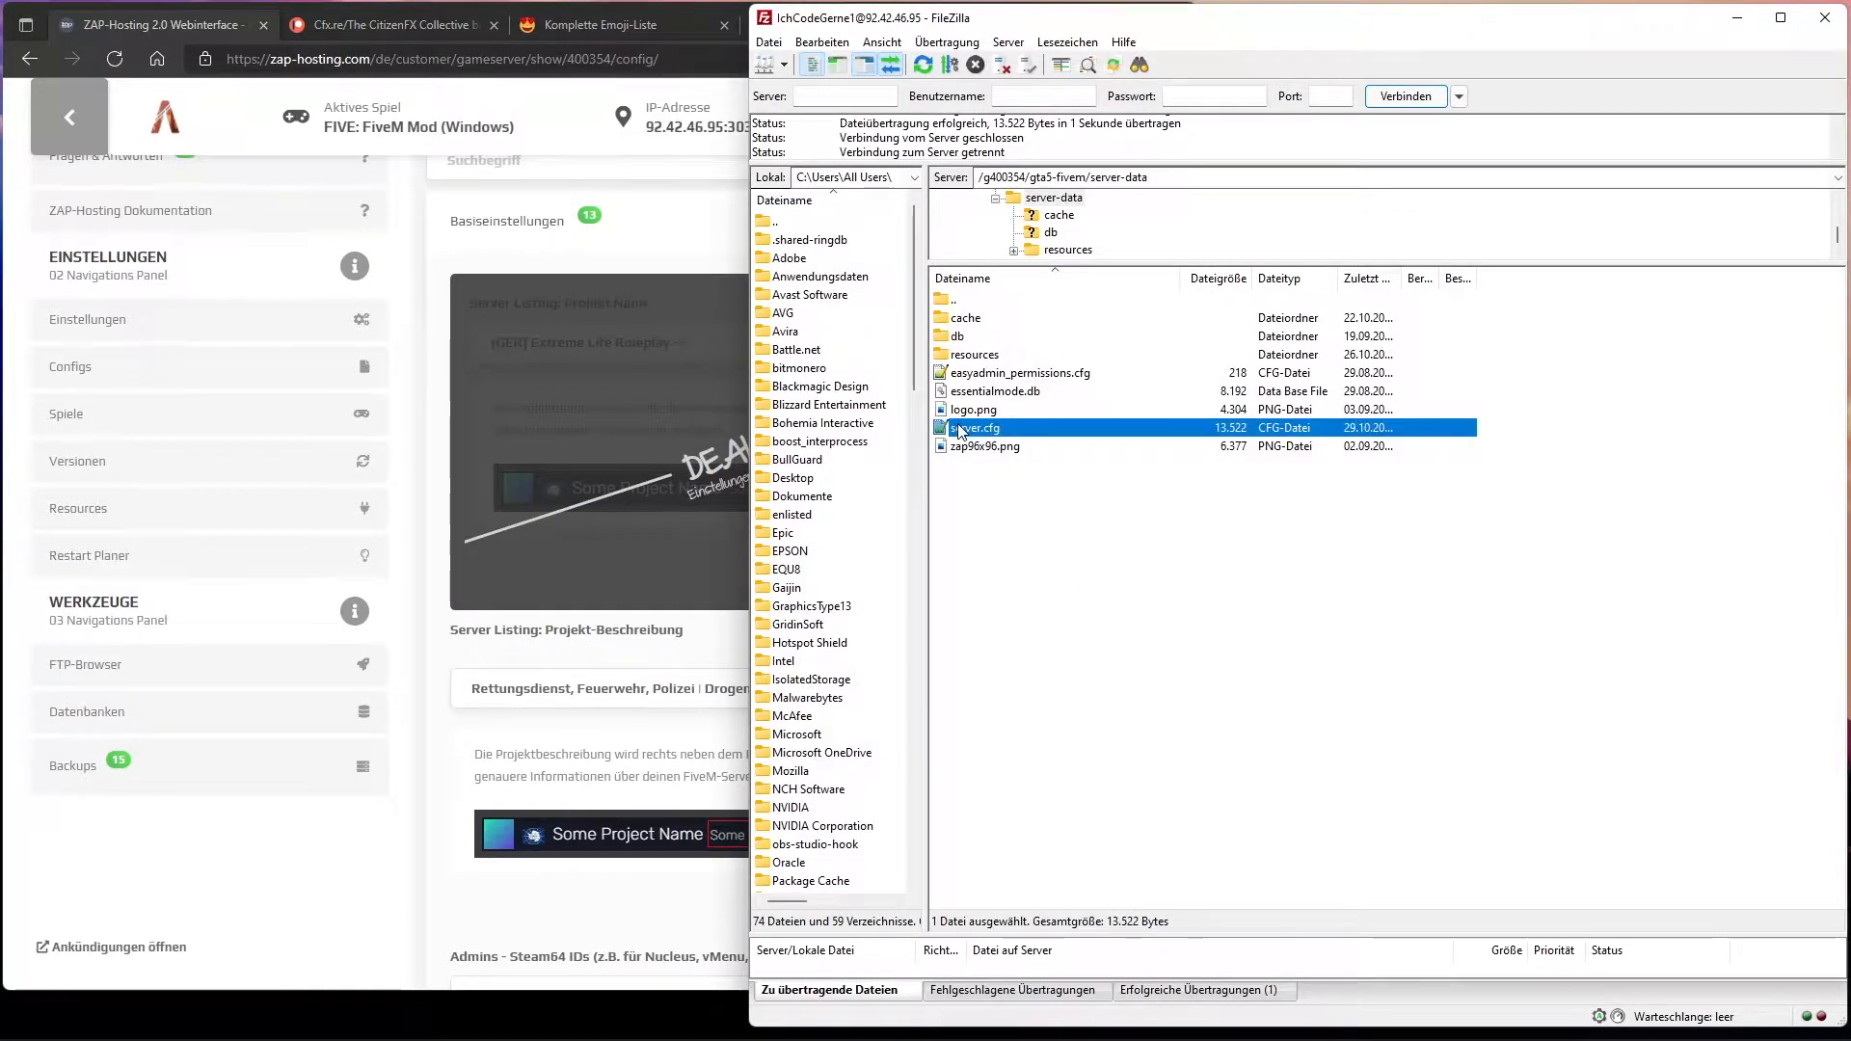
pyautogui.moveTo(1509, 1036)
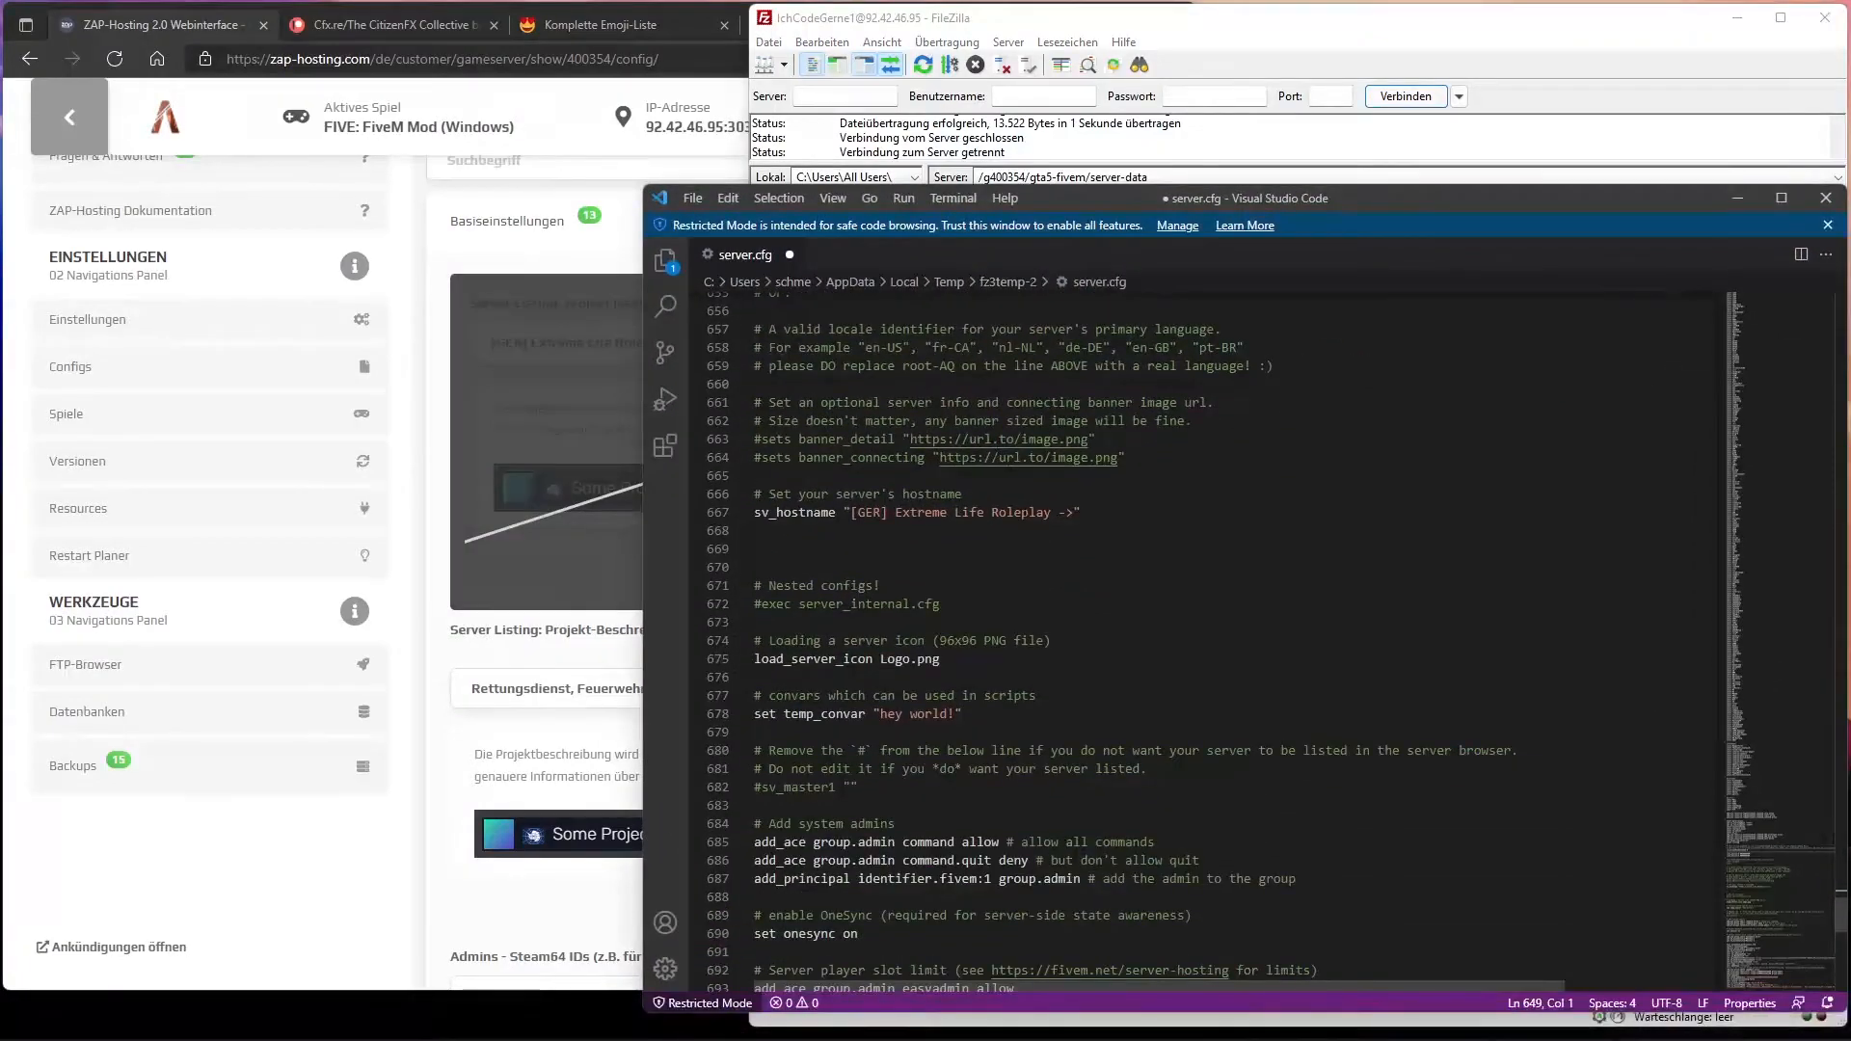
pyautogui.doubleClick(756, 515)
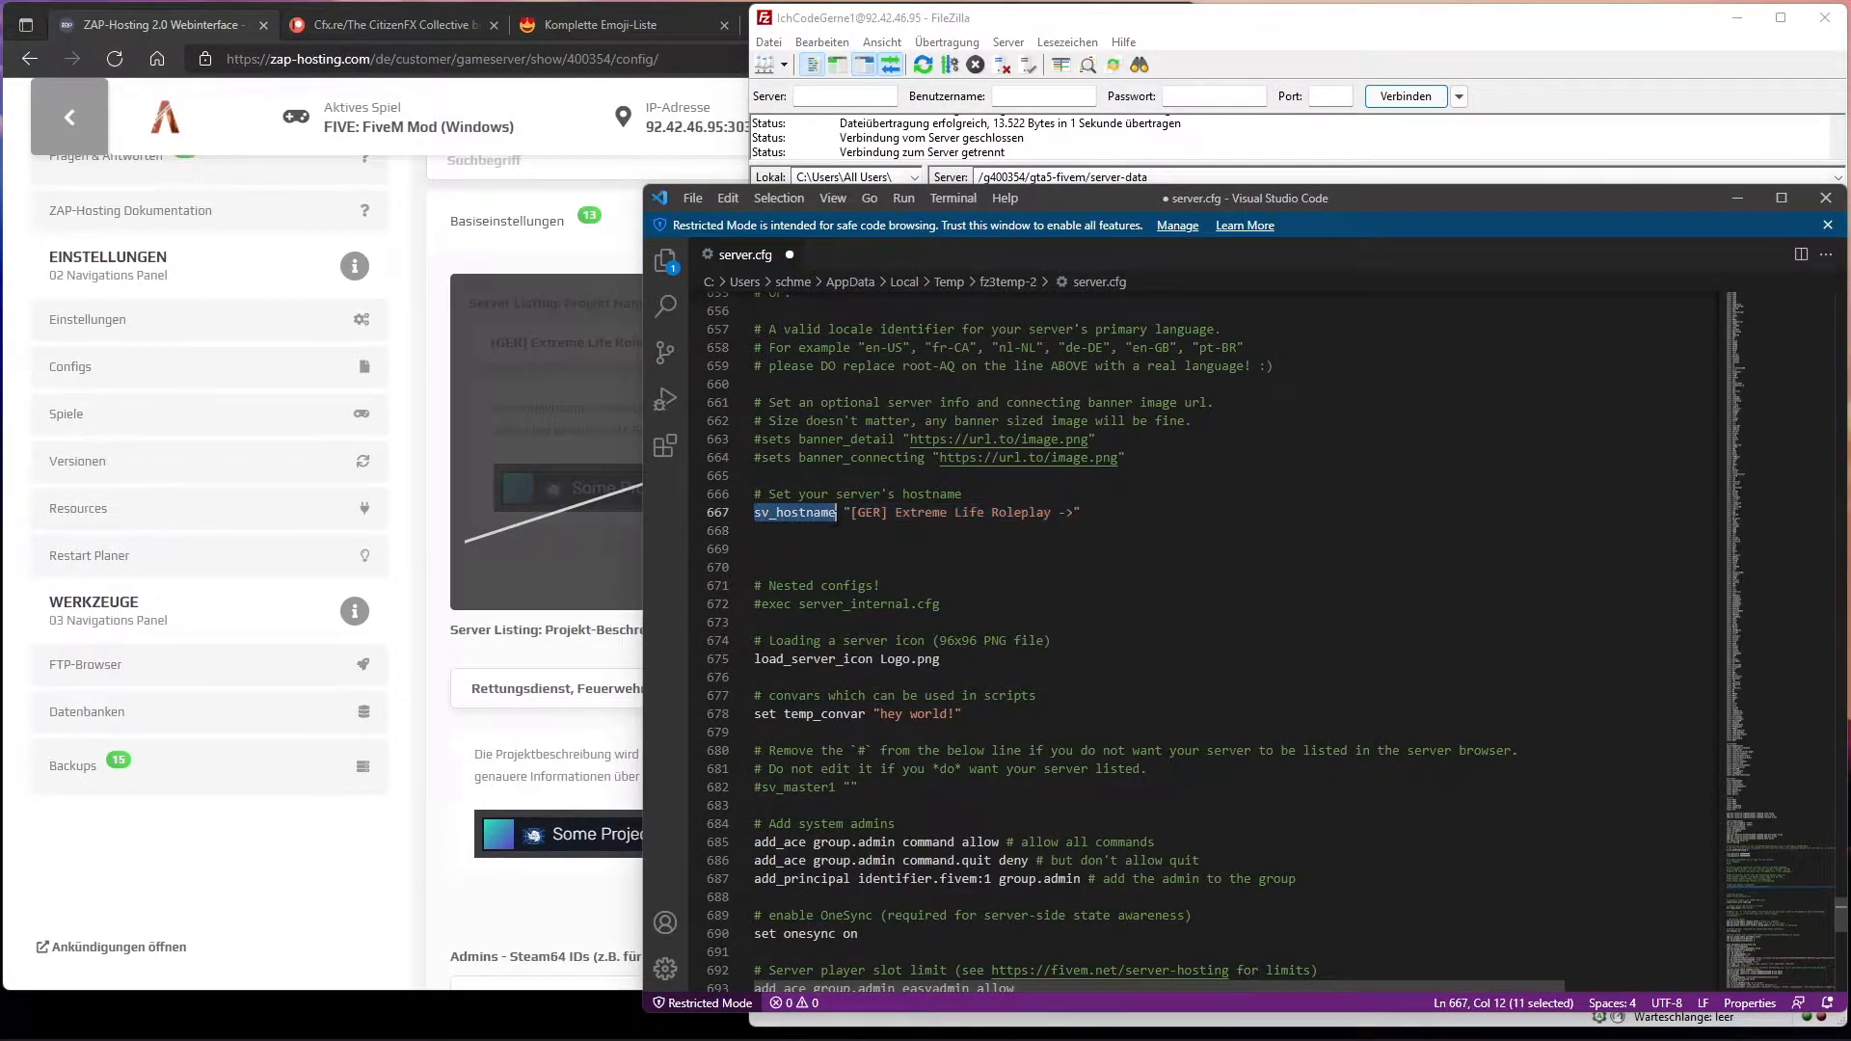
pyautogui.moveTo(849, 512); pyautogui.dragTo(1085, 512)
pyautogui.click(1136, 564)
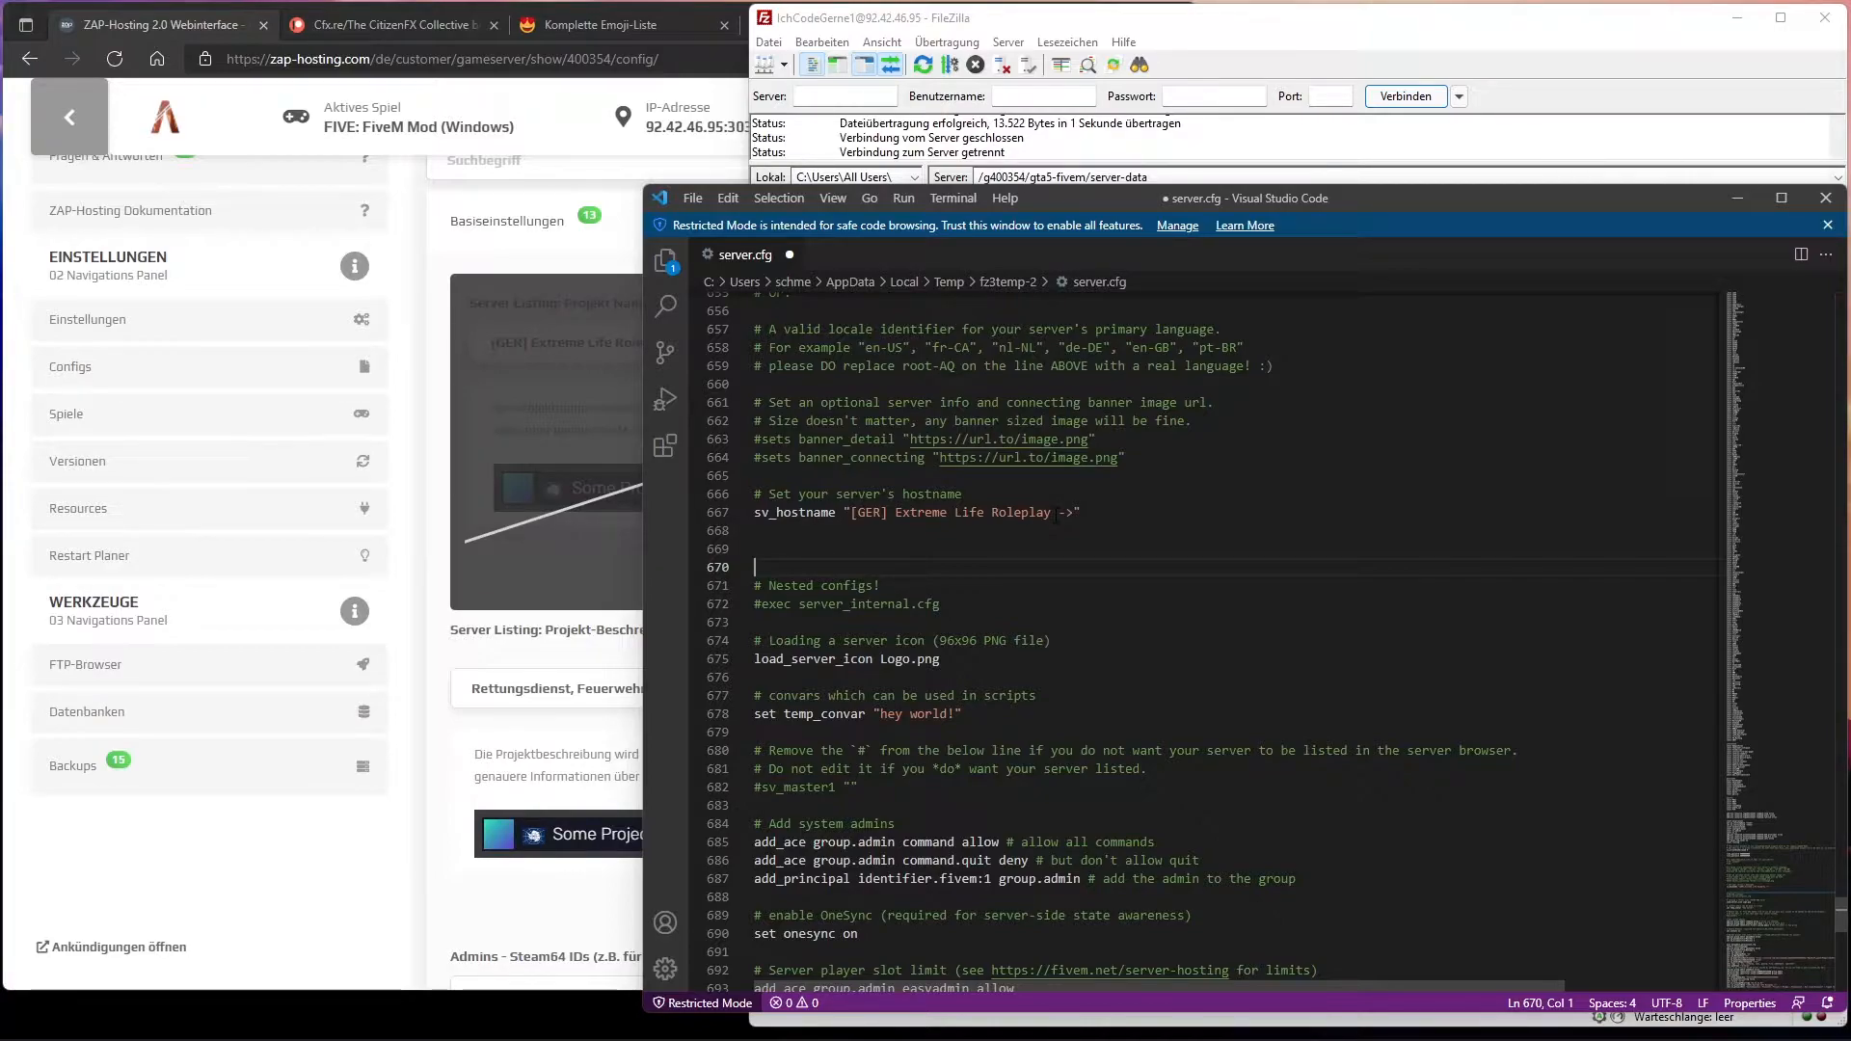
# Step: Reopen server.cfg with the UTF-8 encoding using the Change File Encoding command
pyautogui.hotkey('ctrl', 'shift', 'p')
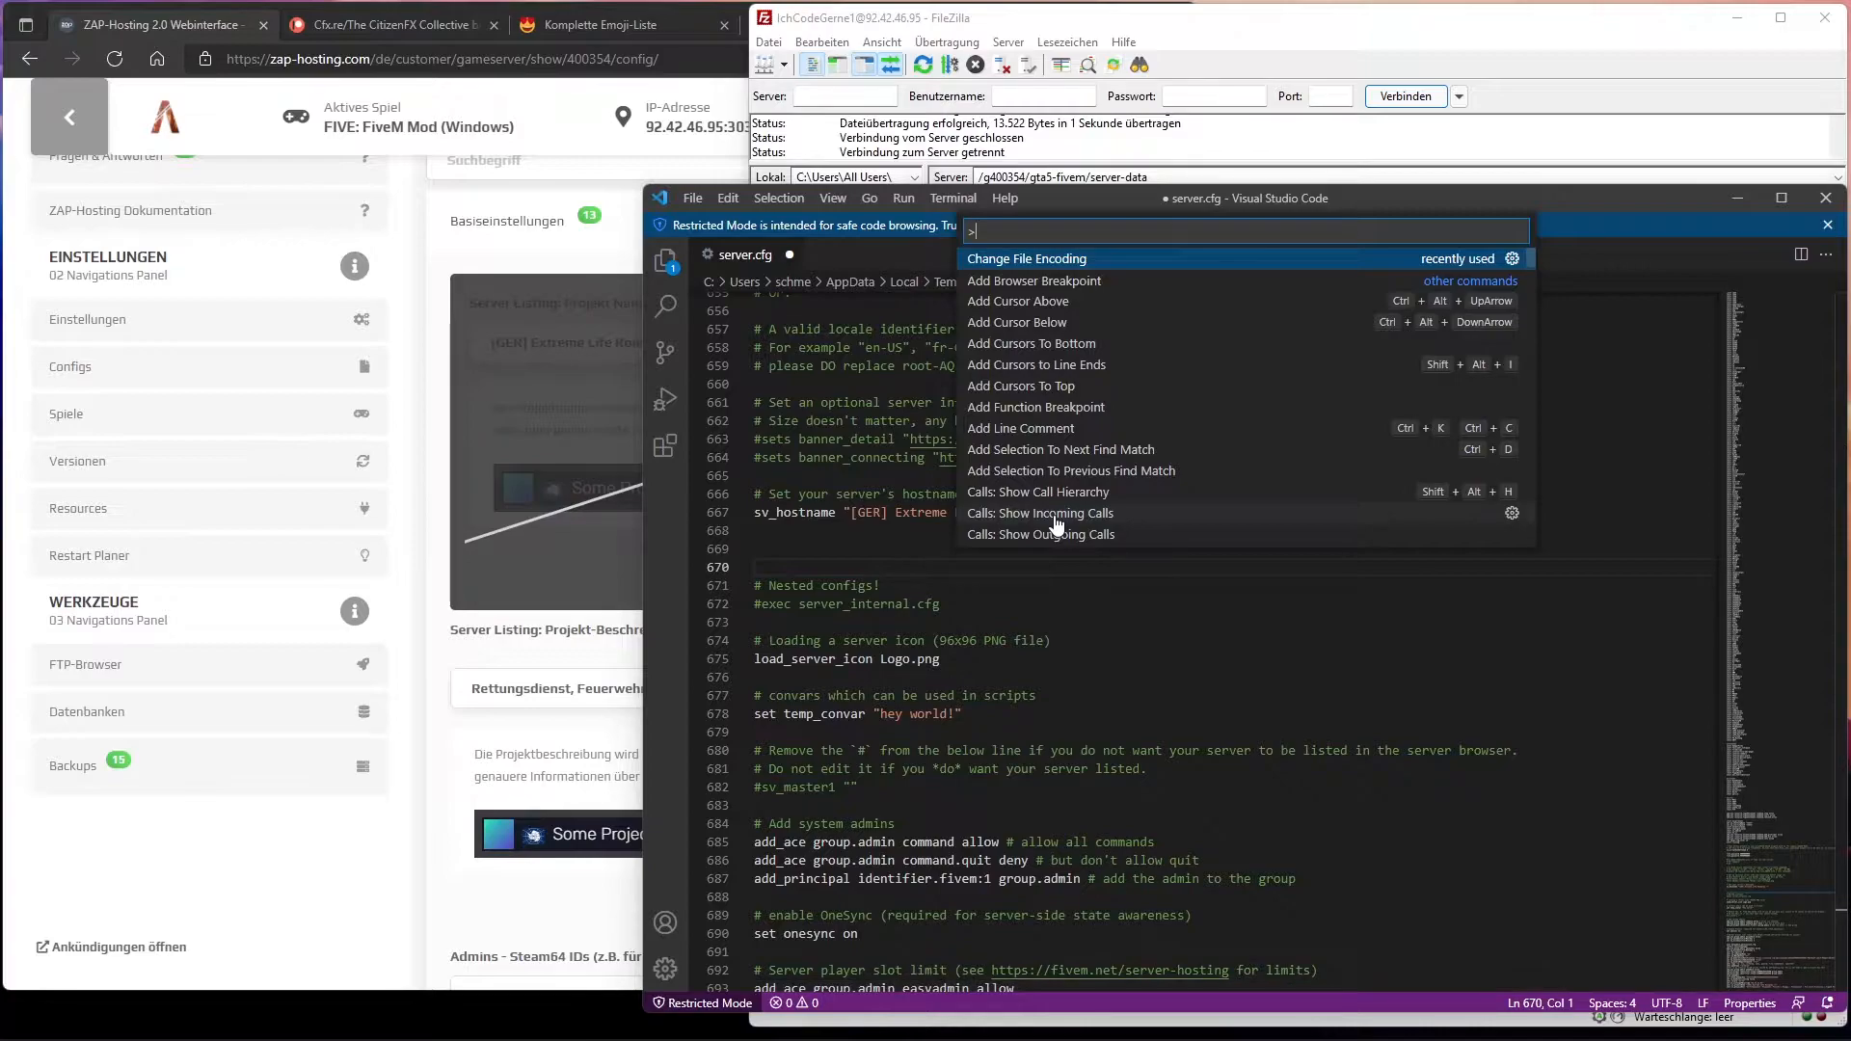
pyautogui.write('Ch')
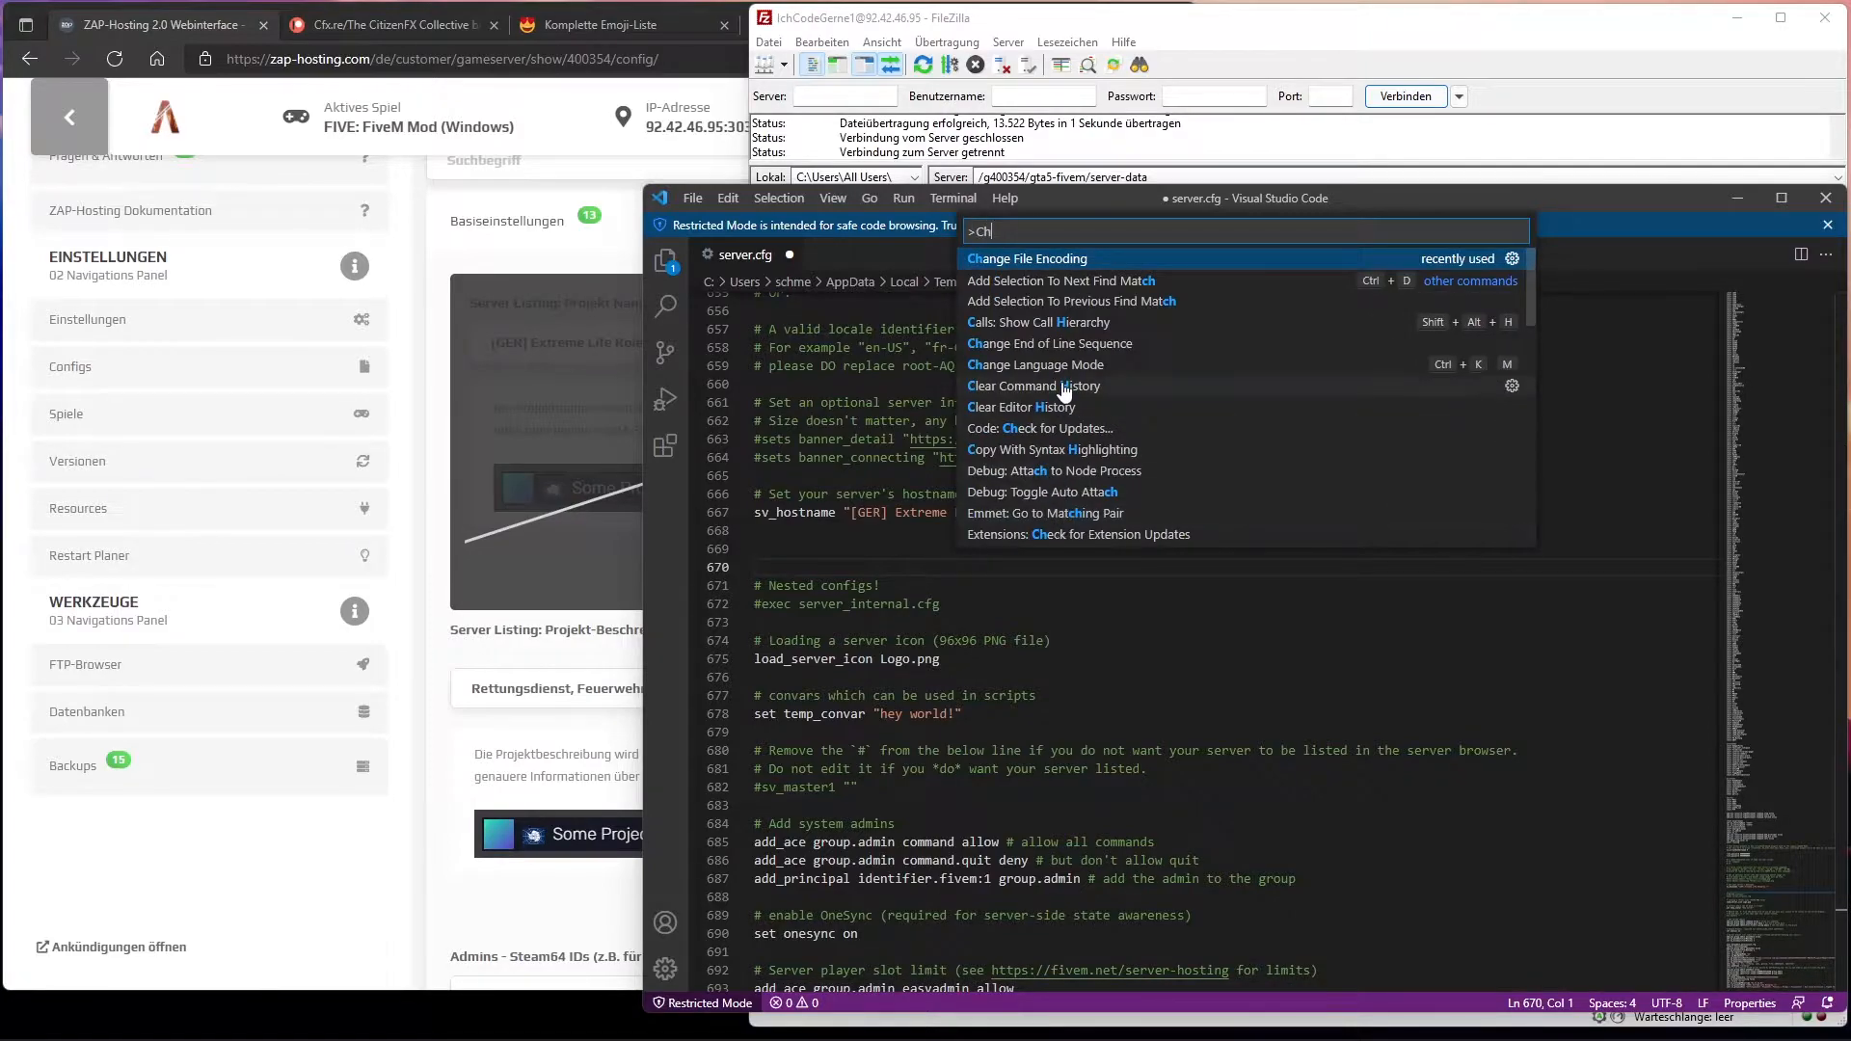
pyautogui.press('Return')
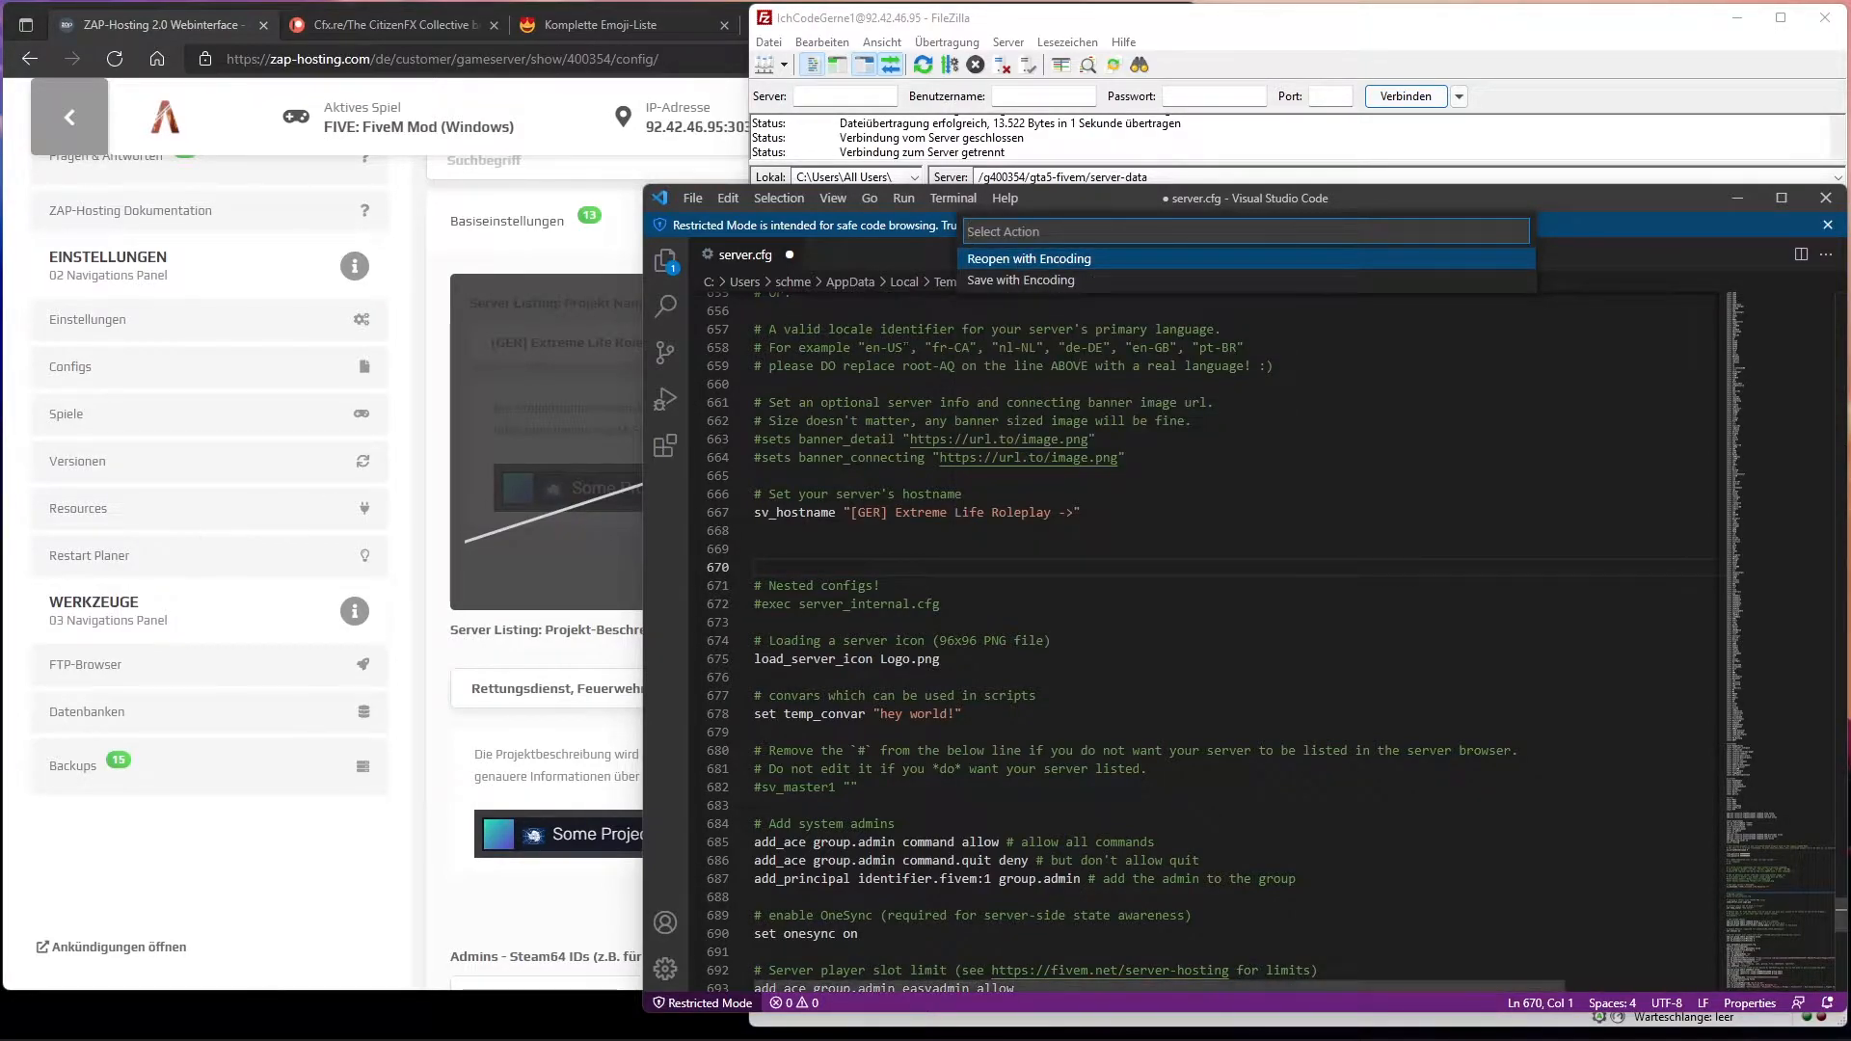
pyautogui.press('Return')
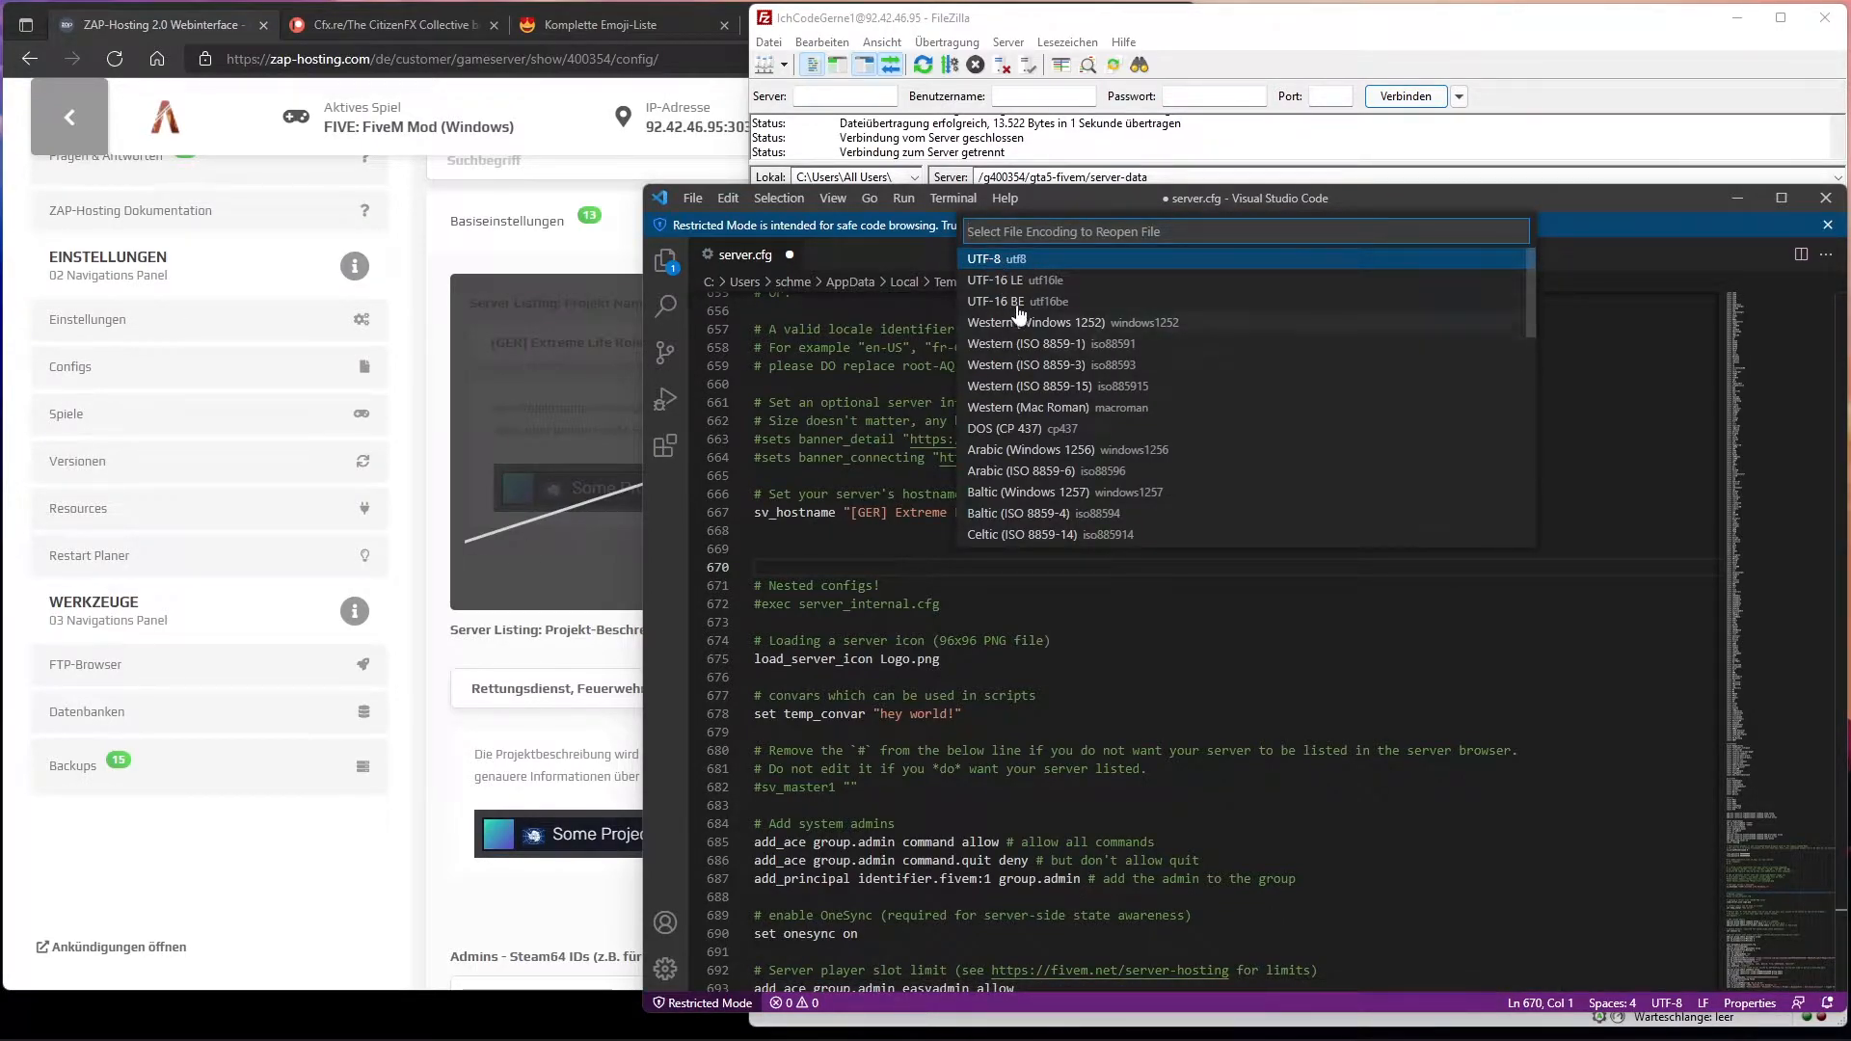
pyautogui.click(1034, 258)
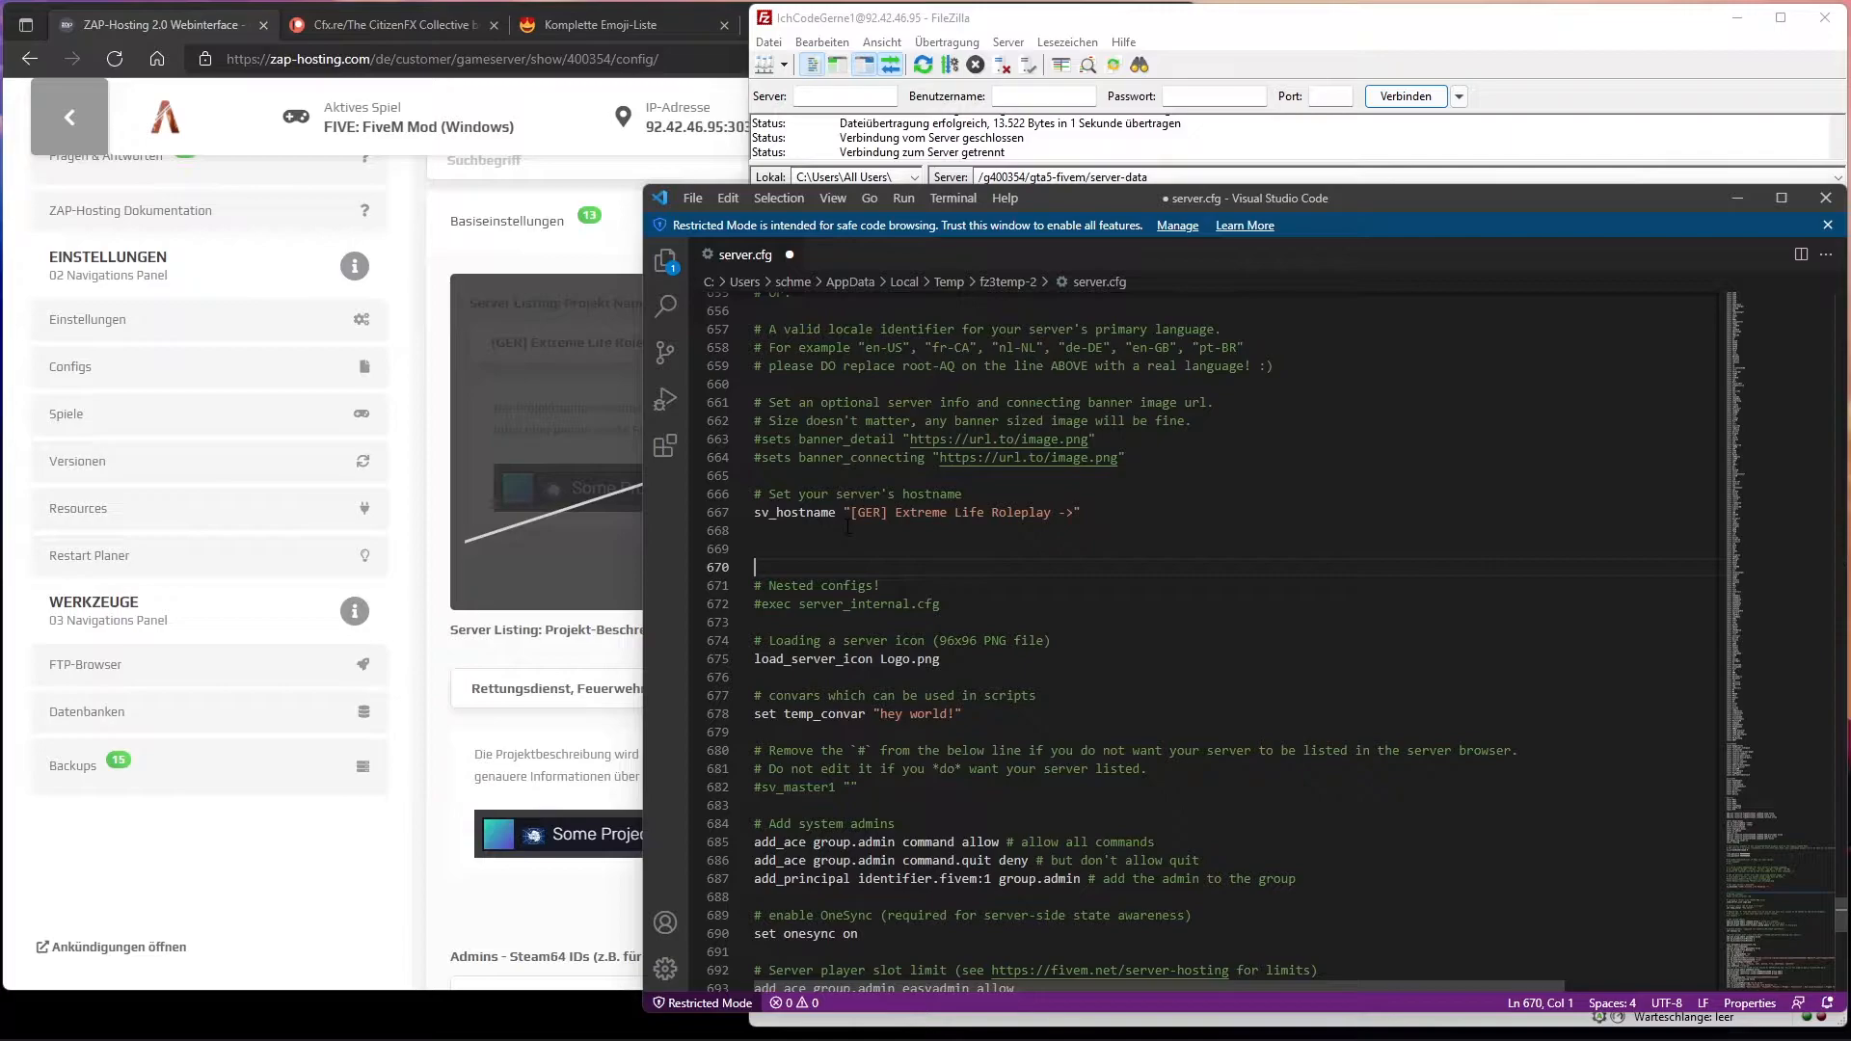
# Step: Switch to the EmojiTerra emoji list in the browser and copy the airplane emoji (Flugzeug)
pyautogui.click(571, 23)
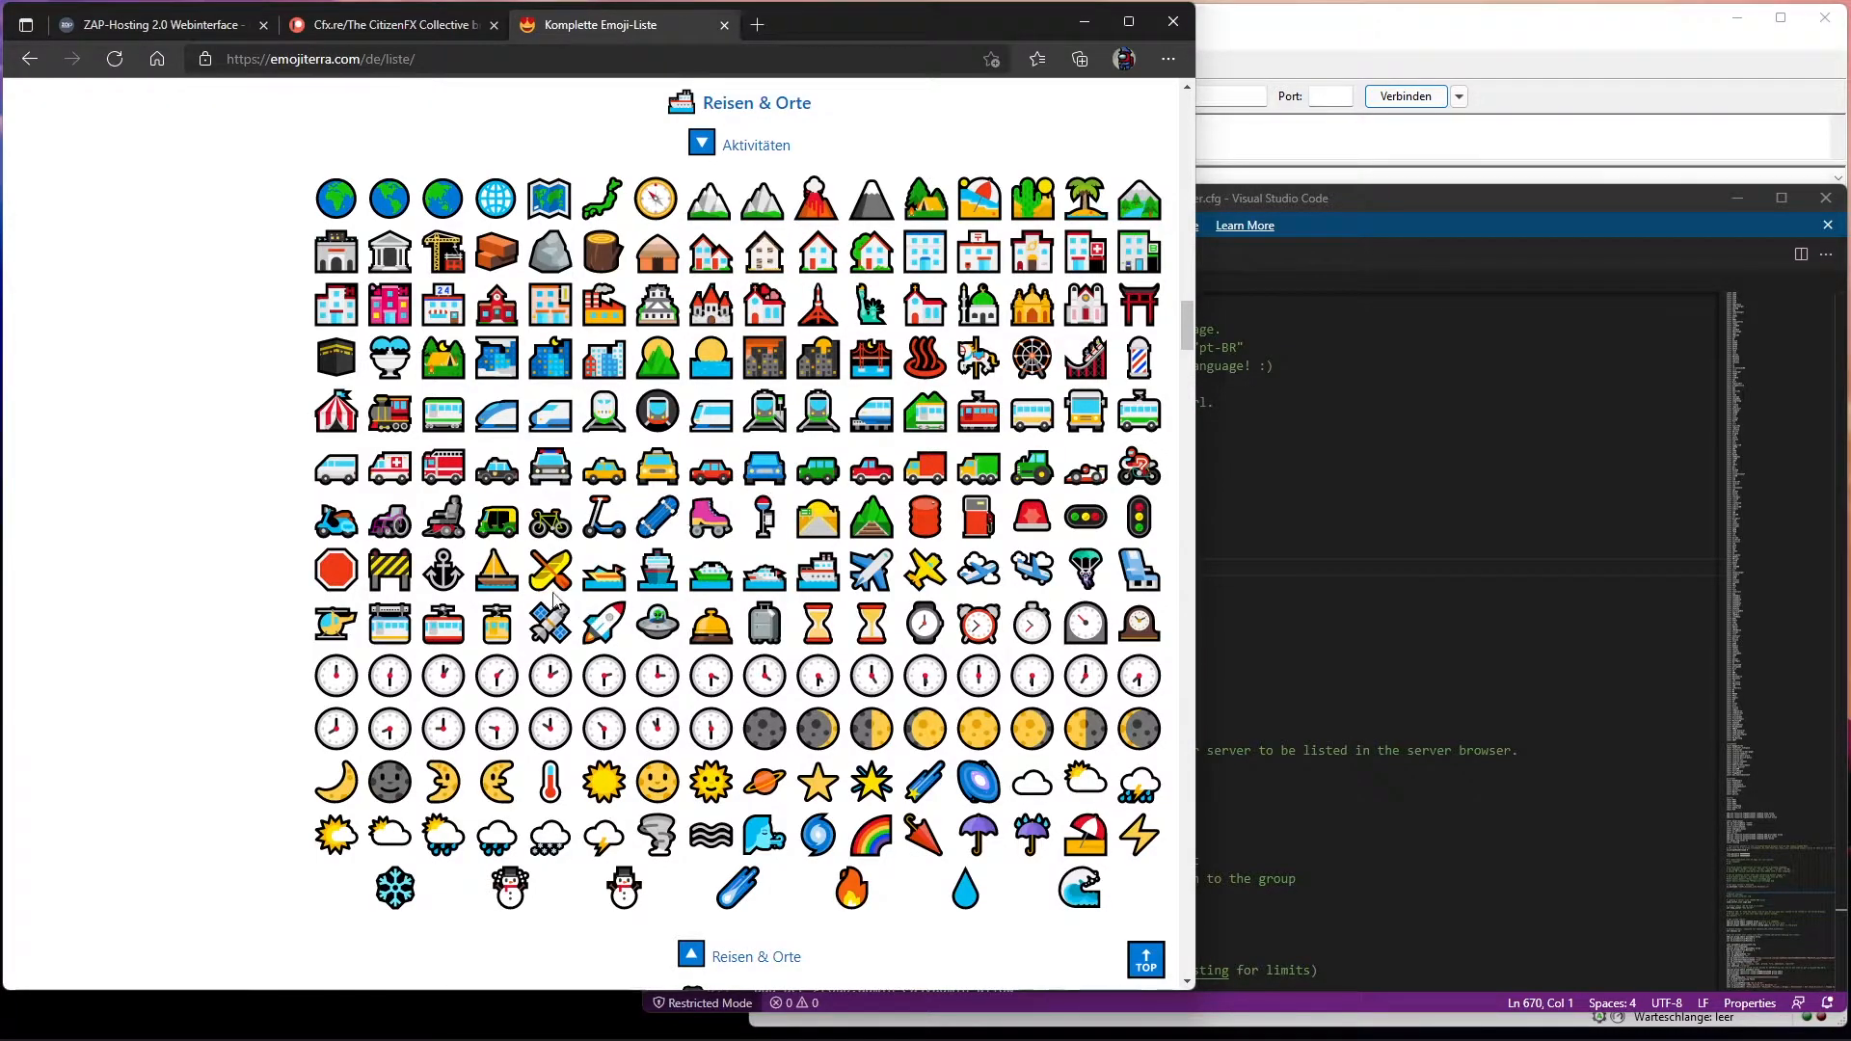
pyautogui.click(870, 570)
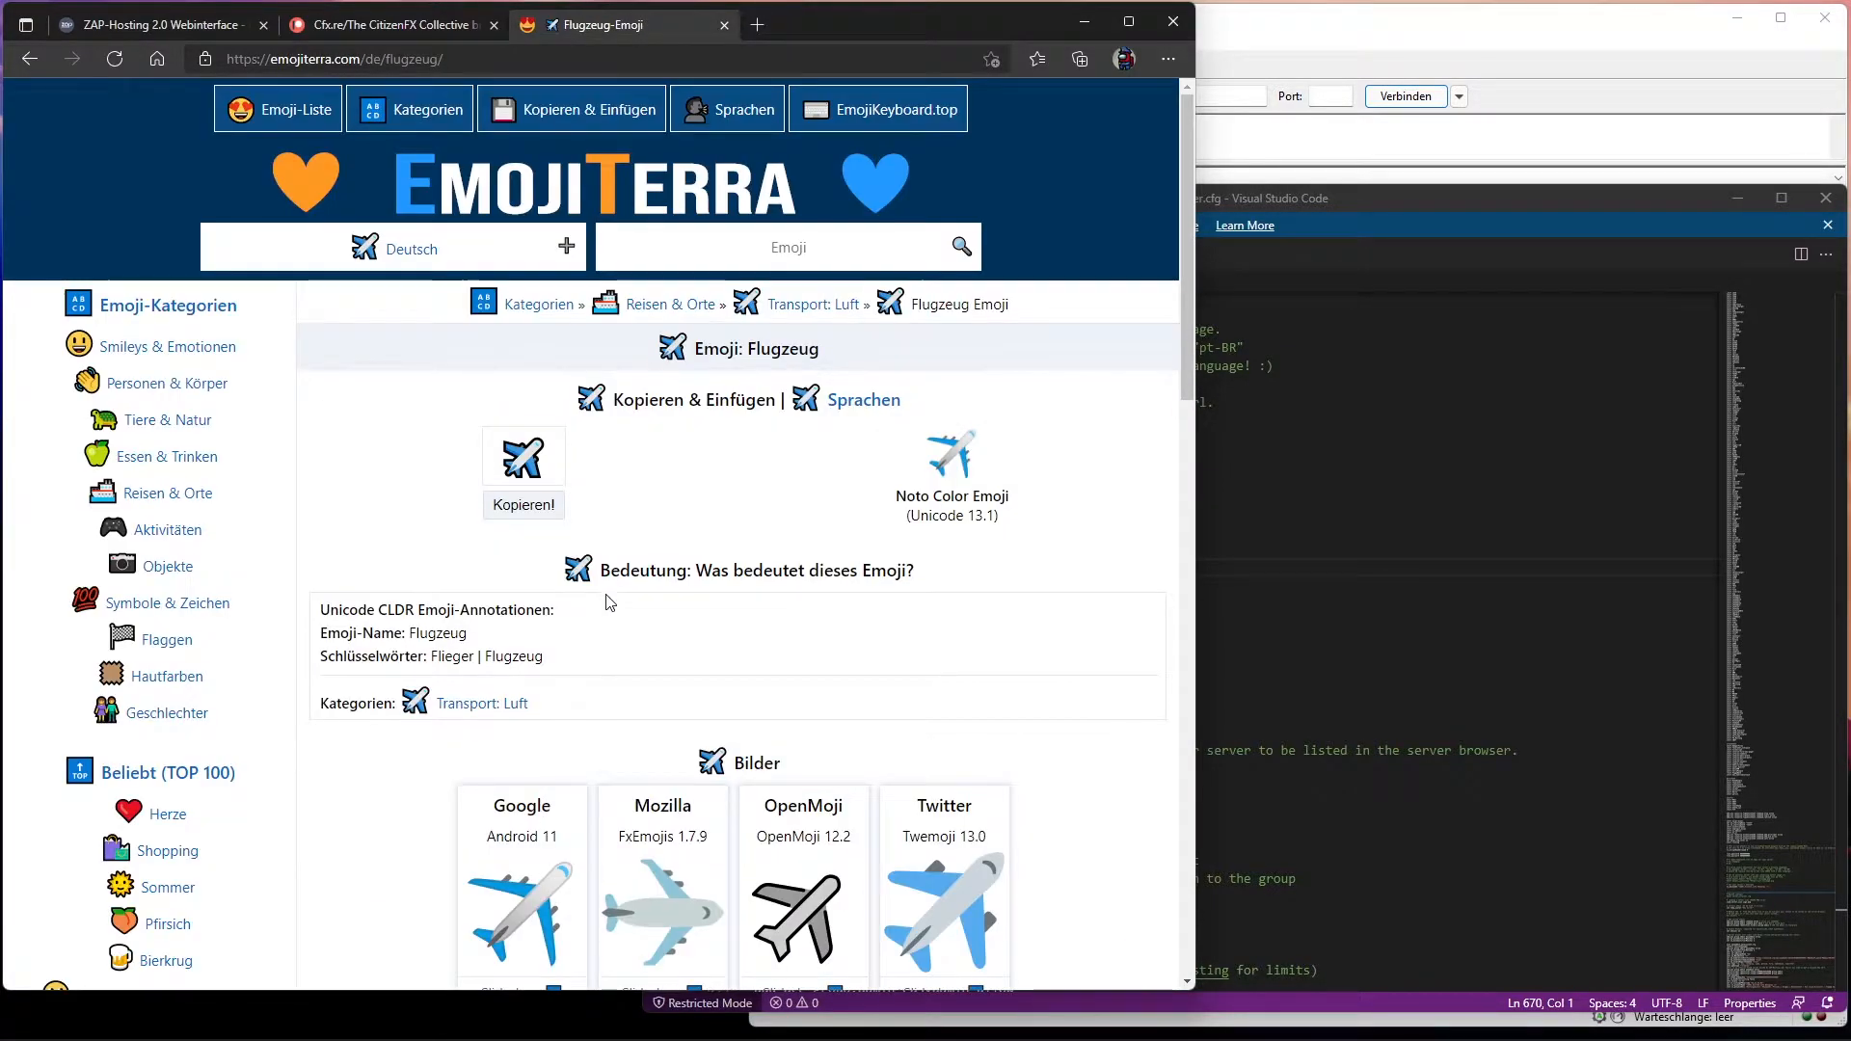
pyautogui.click(529, 503)
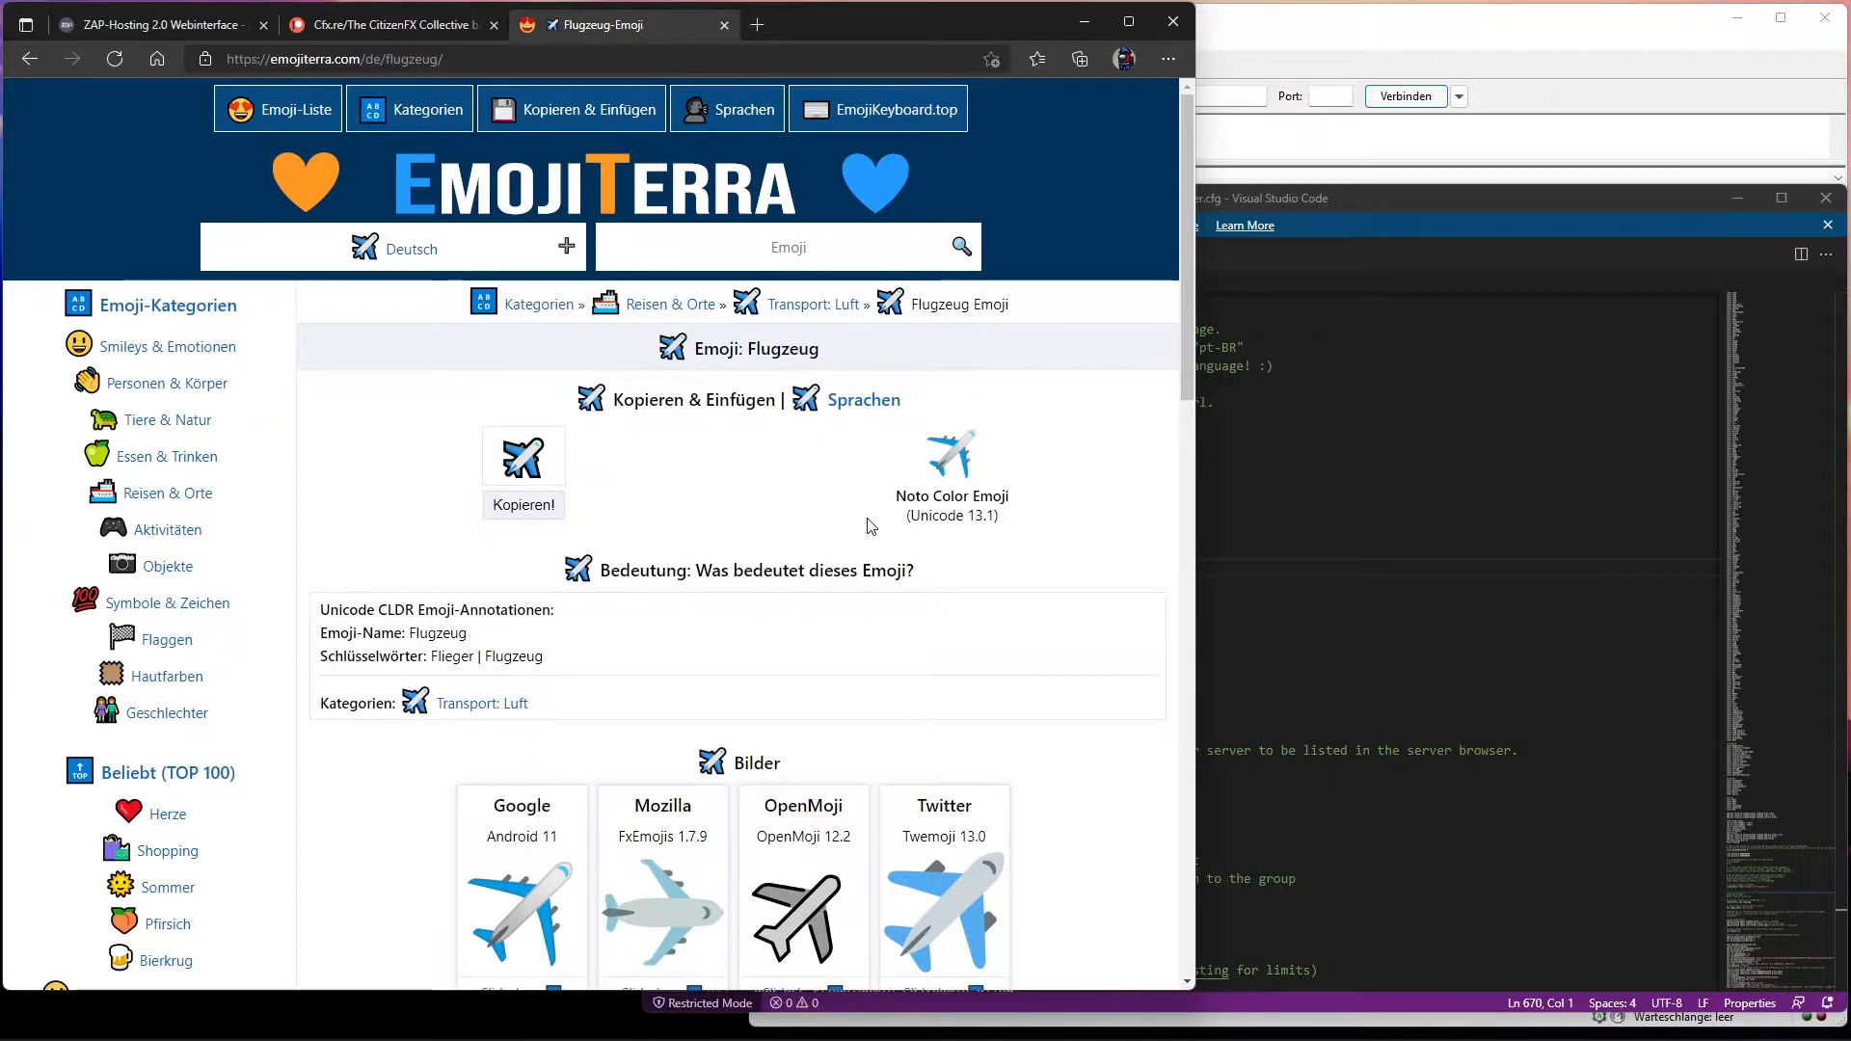
pyautogui.click(502, 505)
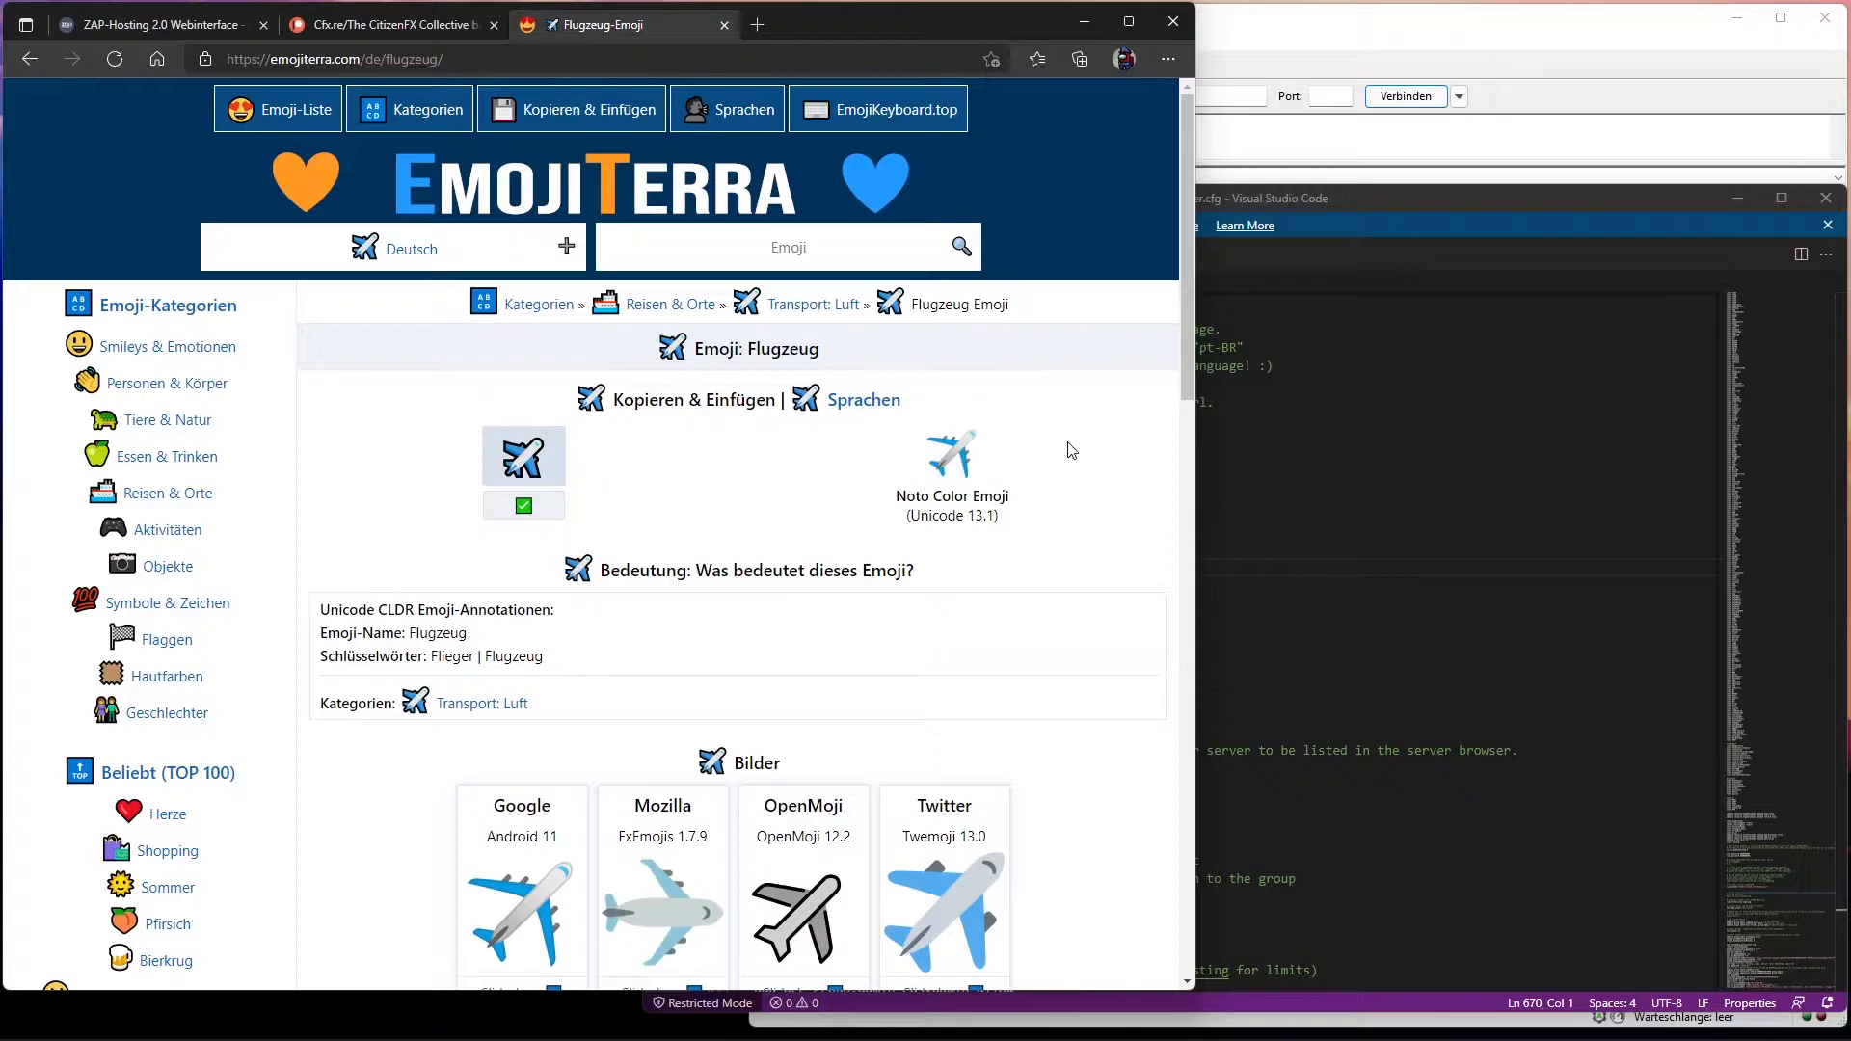
# Step: In server.cfg, insert the airplane emoji before the arrow in the sv_hostname value and add "Rettungsdienst" after the arrow
pyautogui.click(1263, 442)
pyautogui.click(1073, 513)
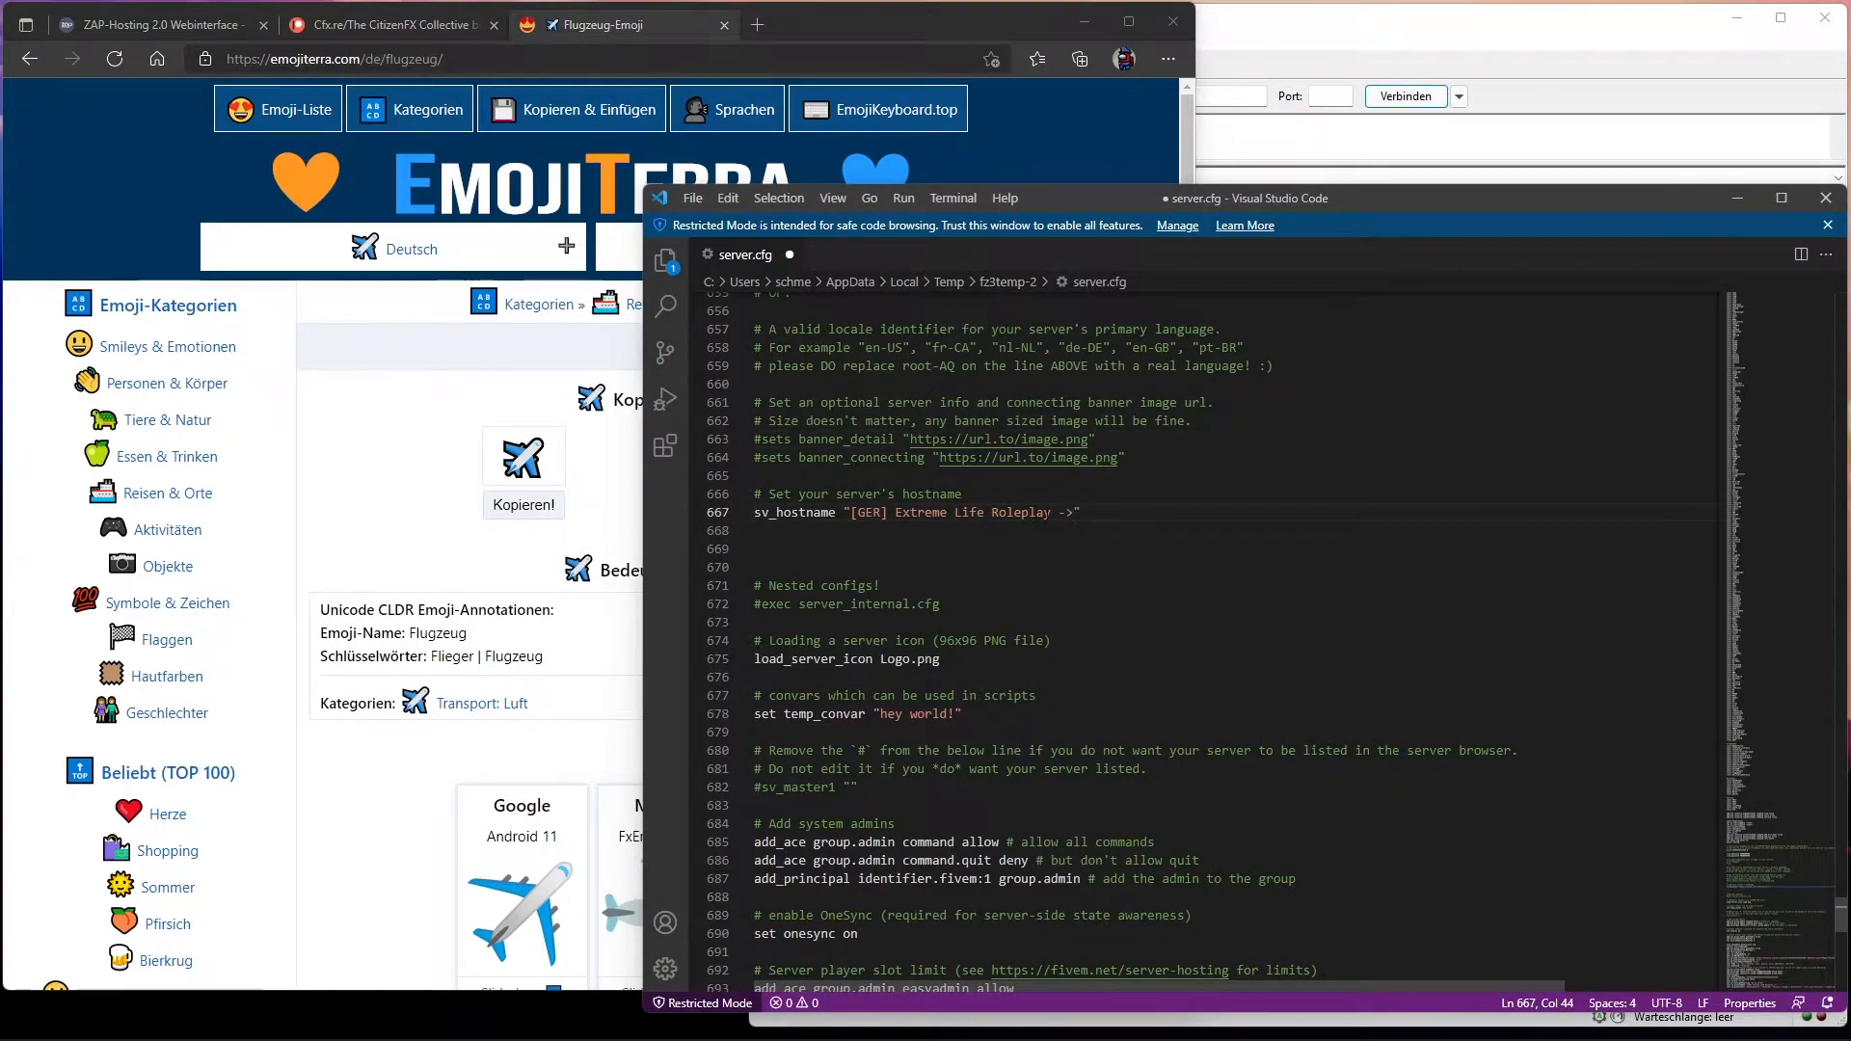
pyautogui.click(1058, 513)
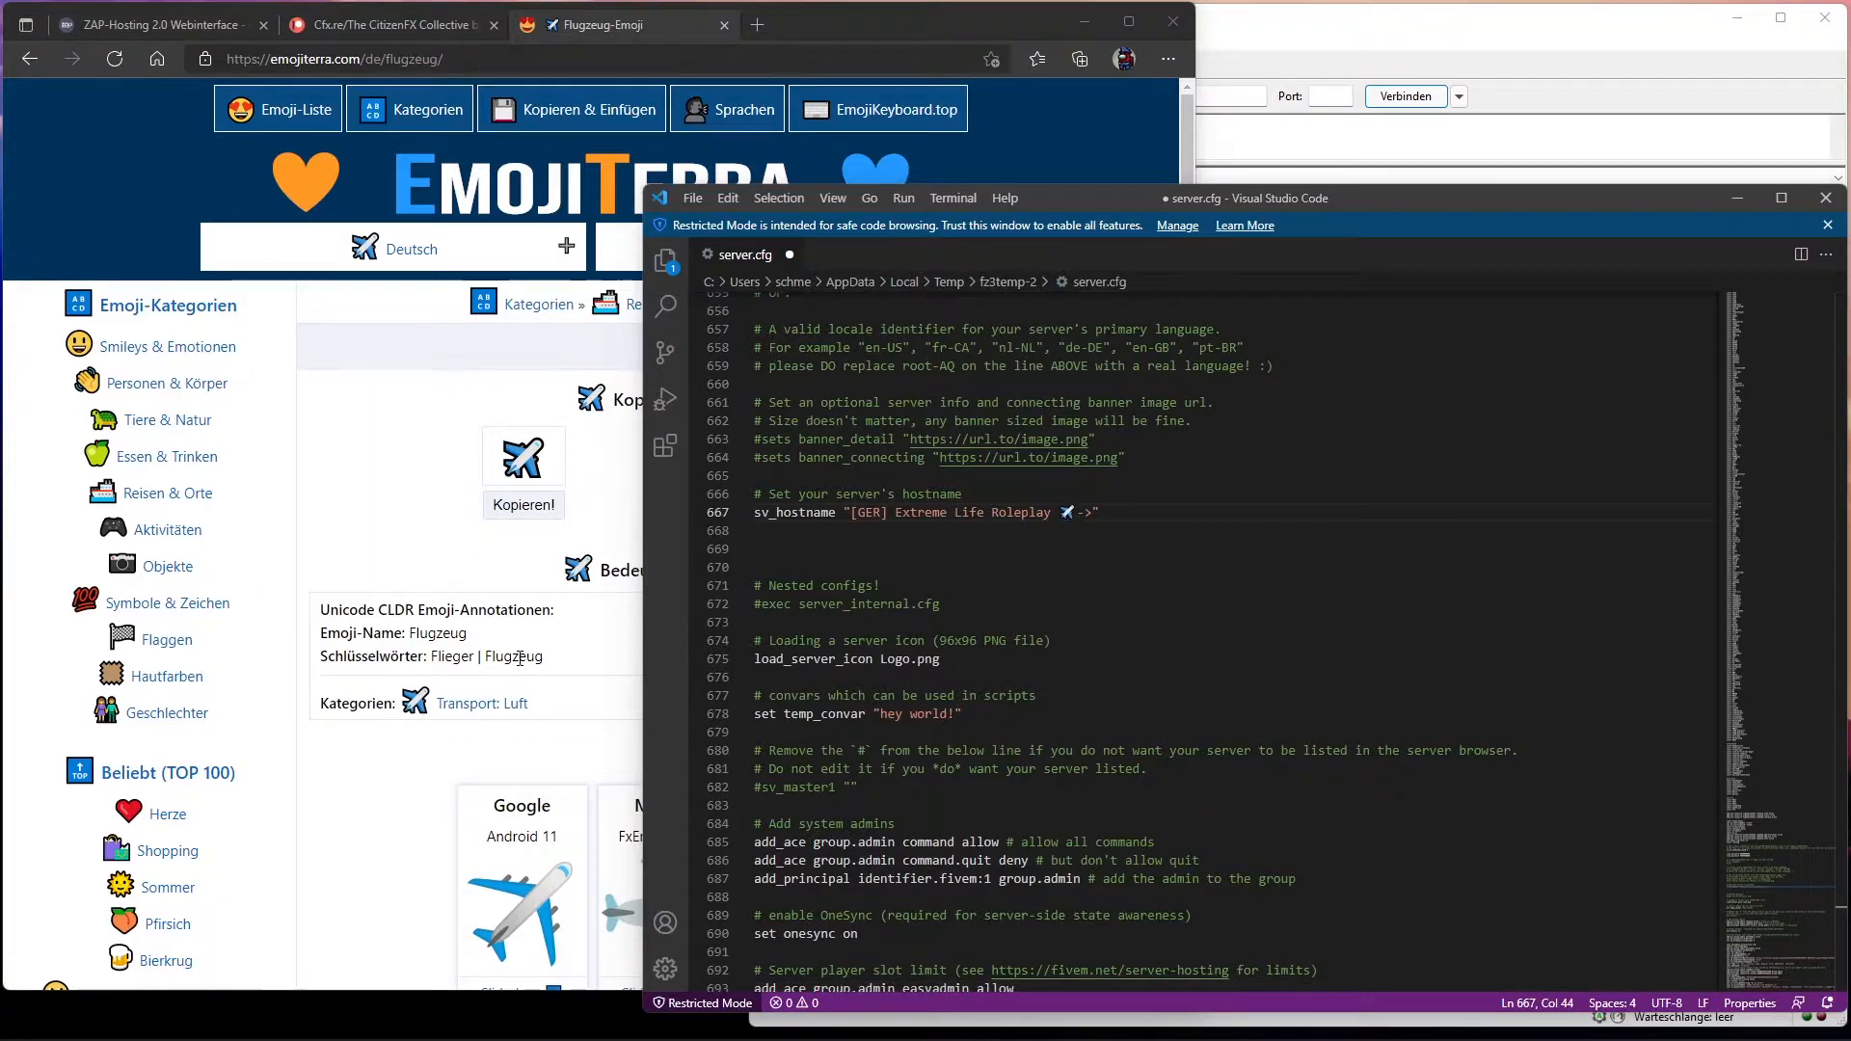
pyautogui.click(1093, 505)
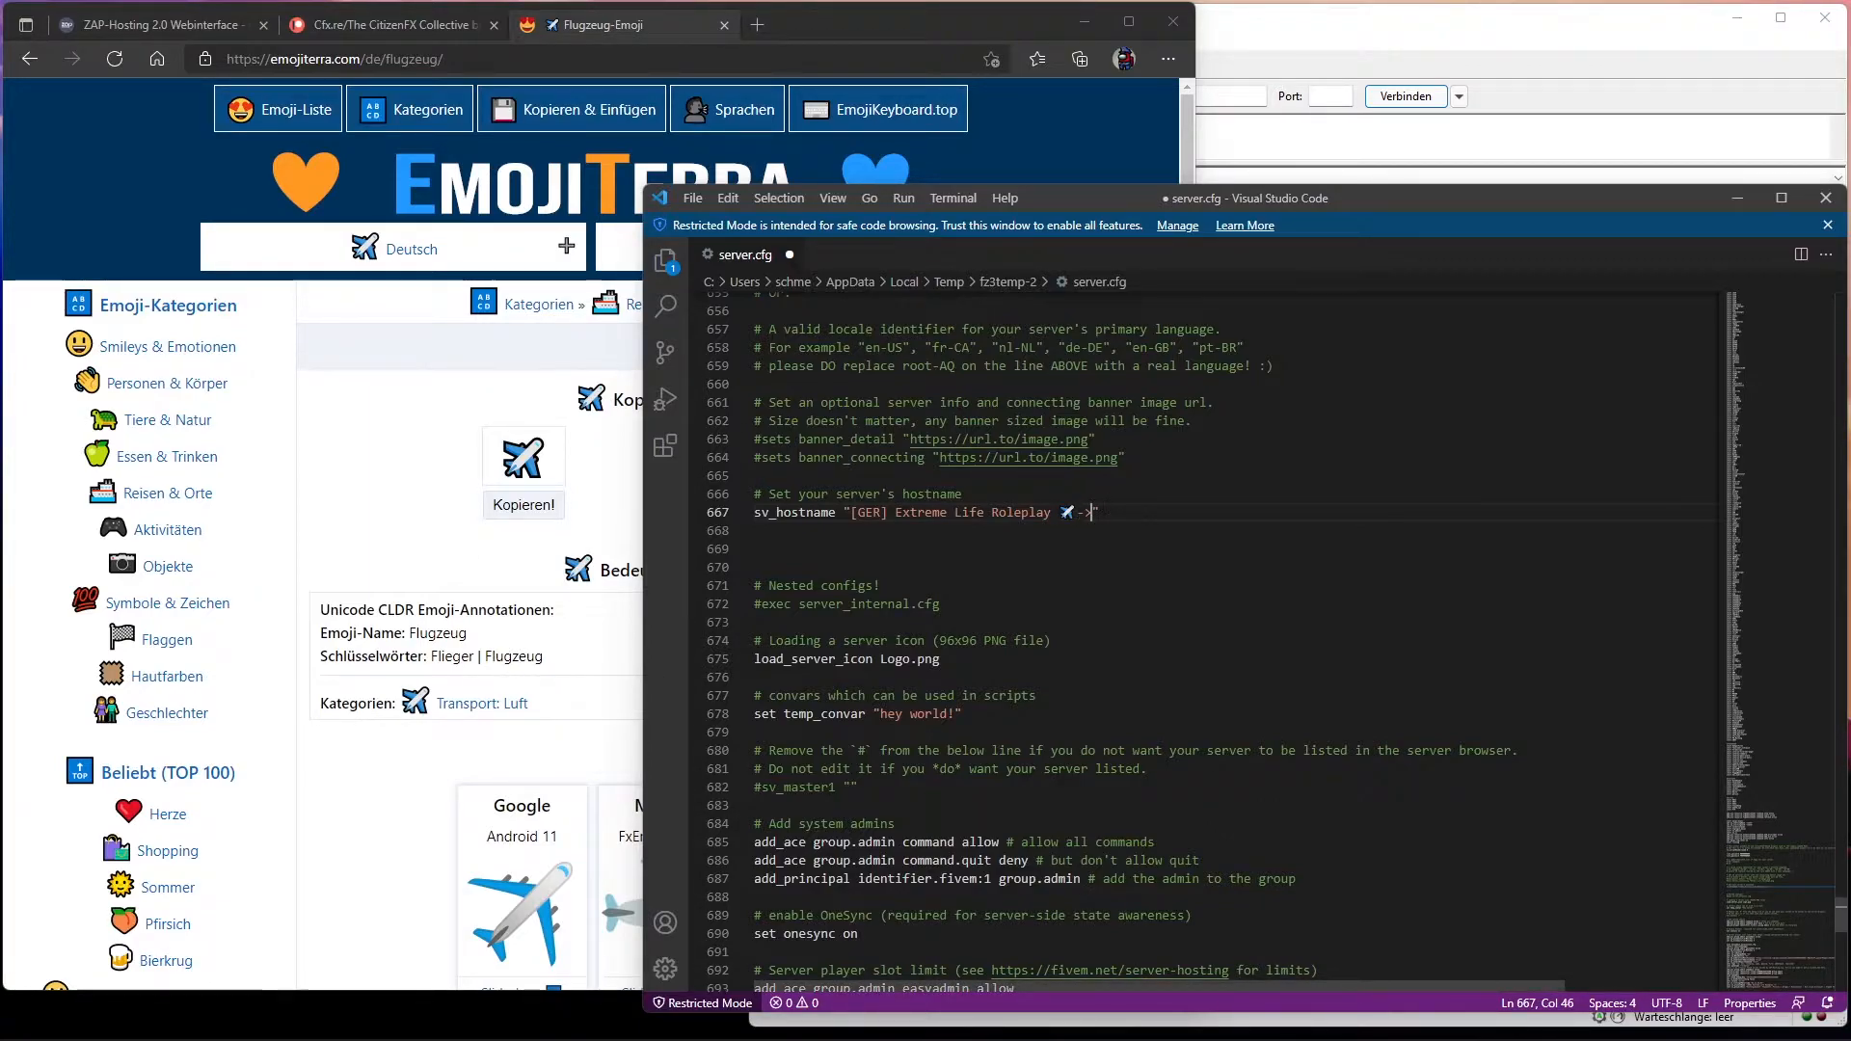
pyautogui.write('Rettungsdienst')
pyautogui.click(320, 508)
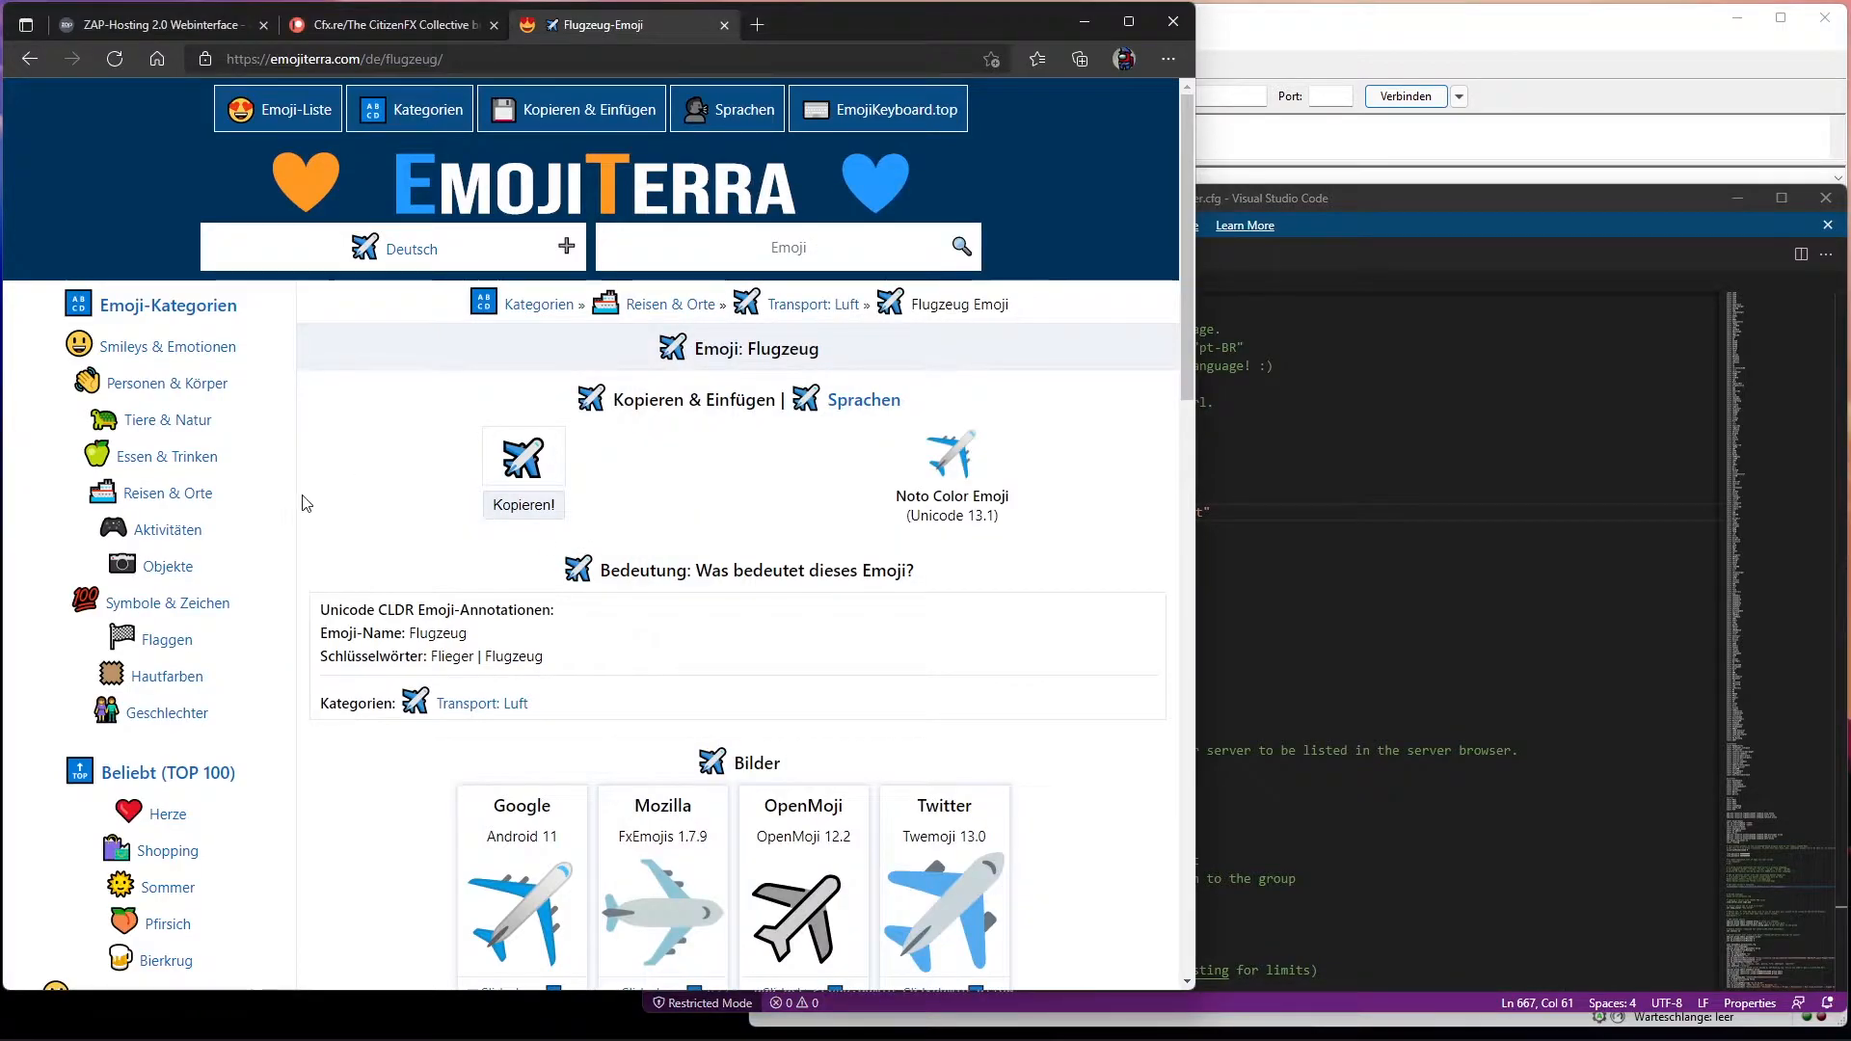
pyautogui.scroll(-5, 159, 603)
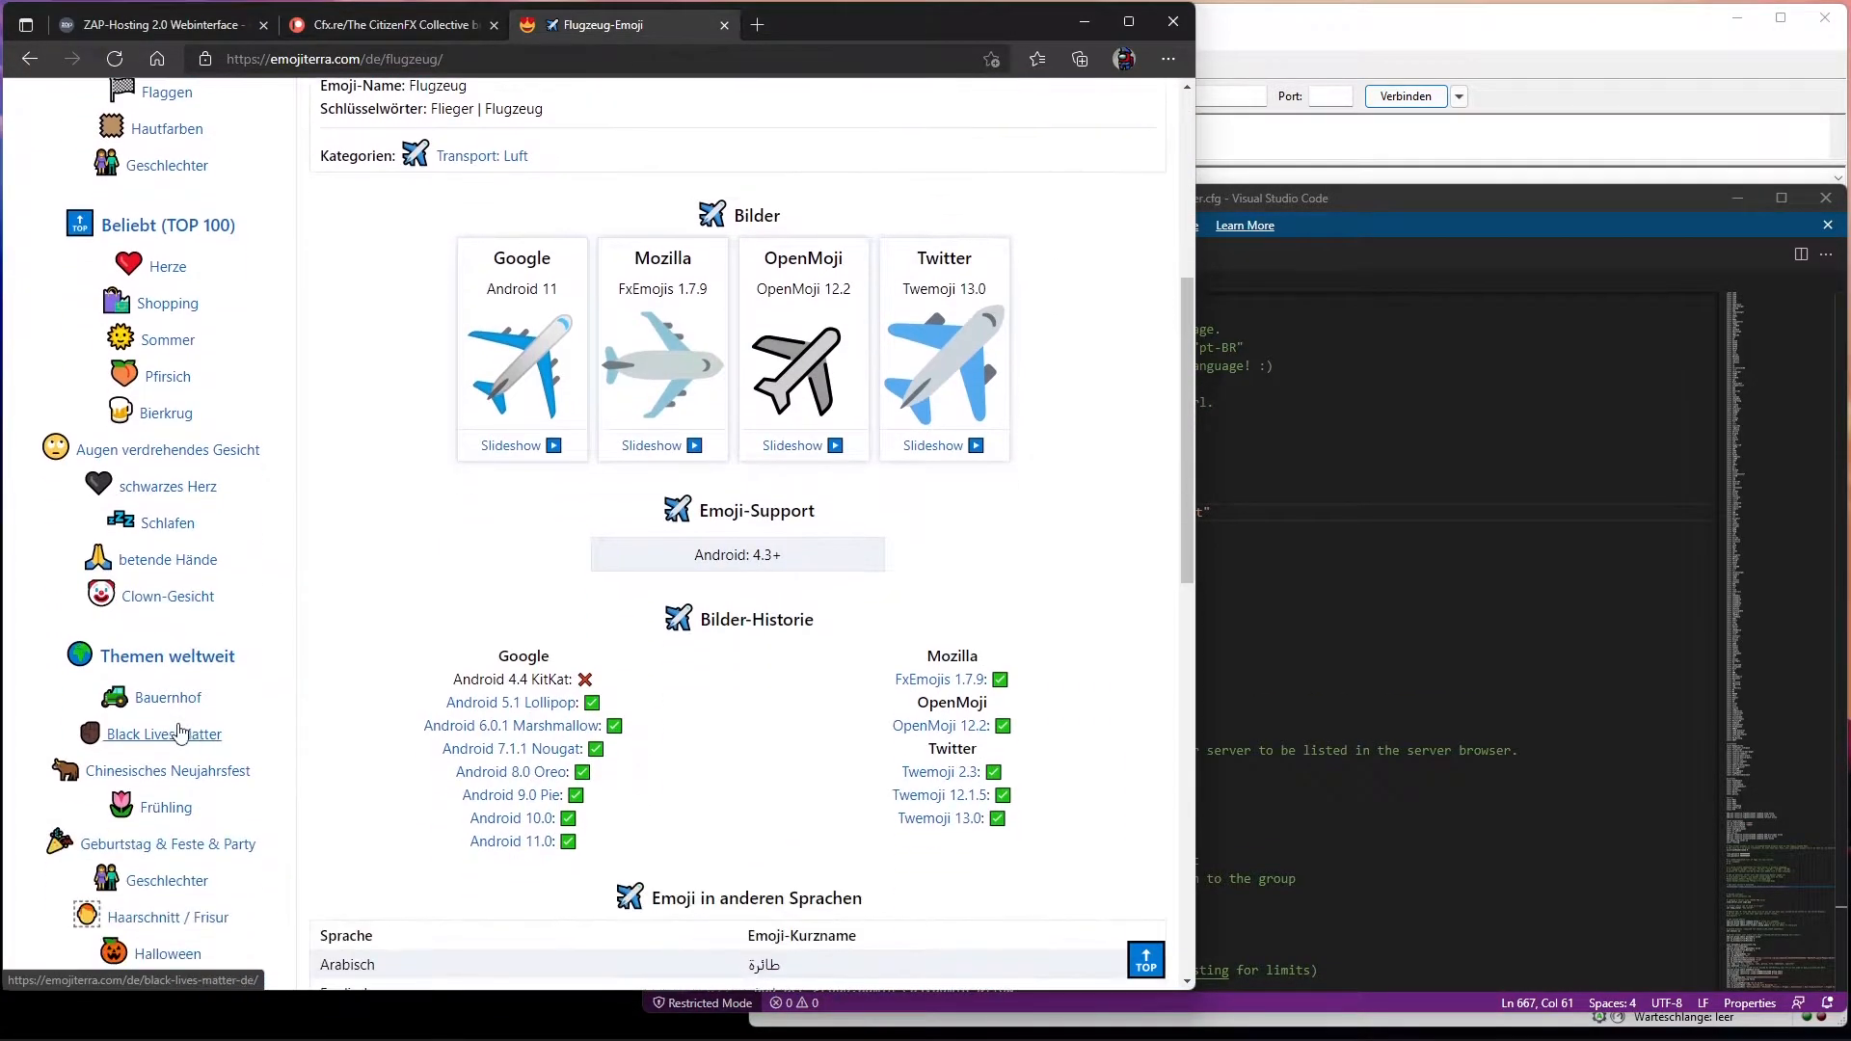
pyautogui.scroll(-3, 184, 735)
pyautogui.scroll(8, 169, 670)
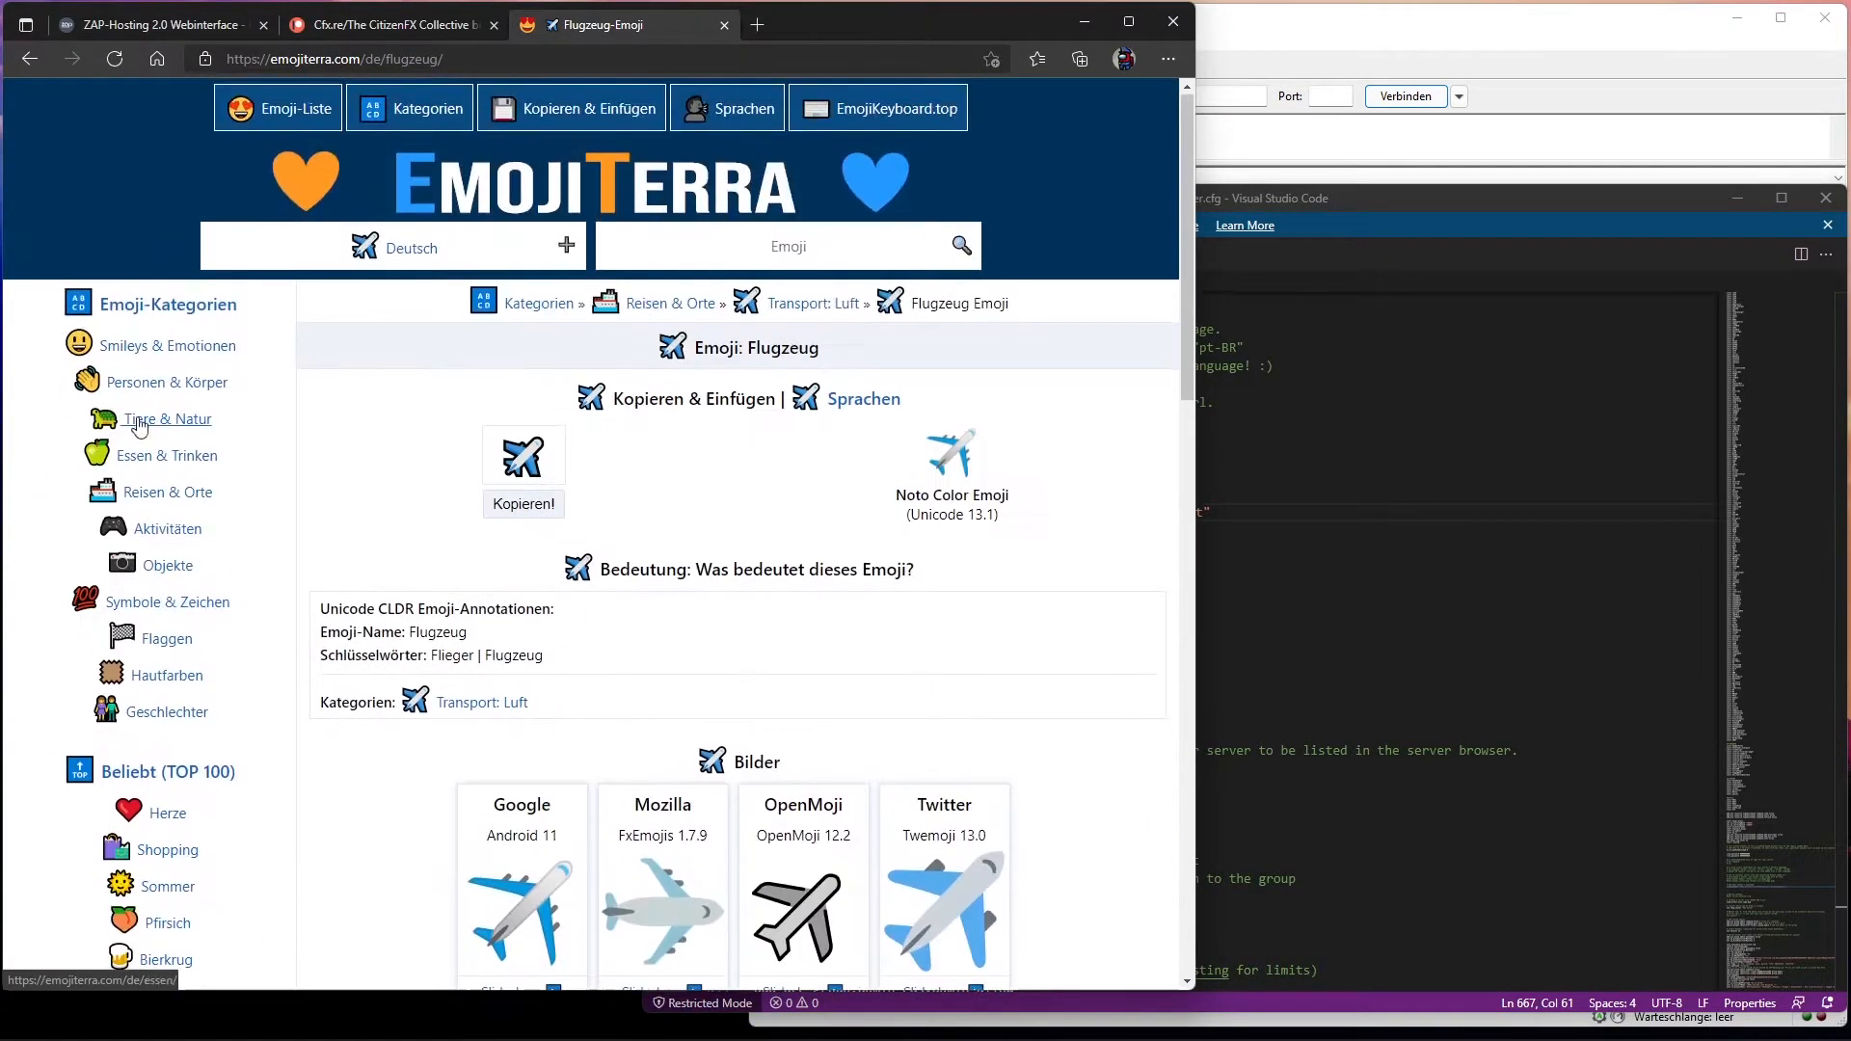
pyautogui.click(135, 345)
pyautogui.scroll(-10, 727, 537)
pyautogui.scroll(7, 261, 302)
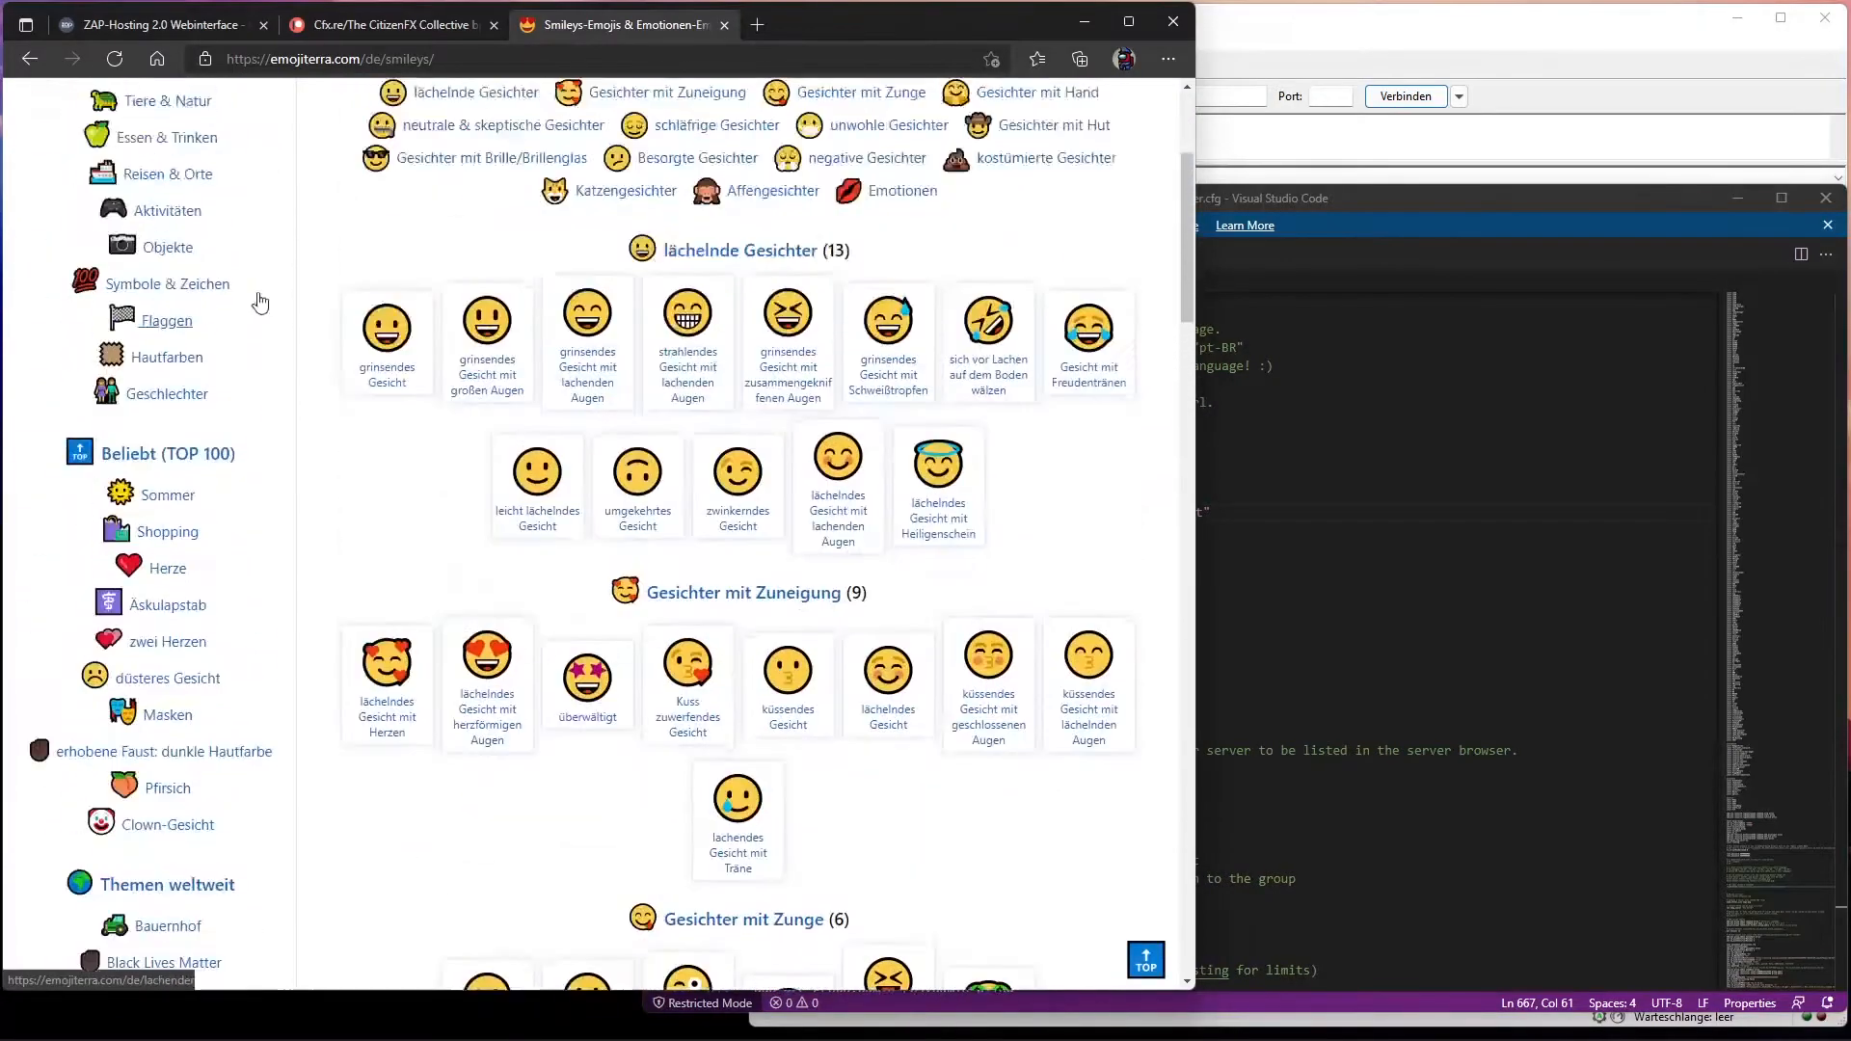
# Step: Return to EmojiTerra's complete emoji list and copy the ambulance emoji (Krankenwagen)
pyautogui.click(30, 59)
pyautogui.hotkey('alt', 'Left')
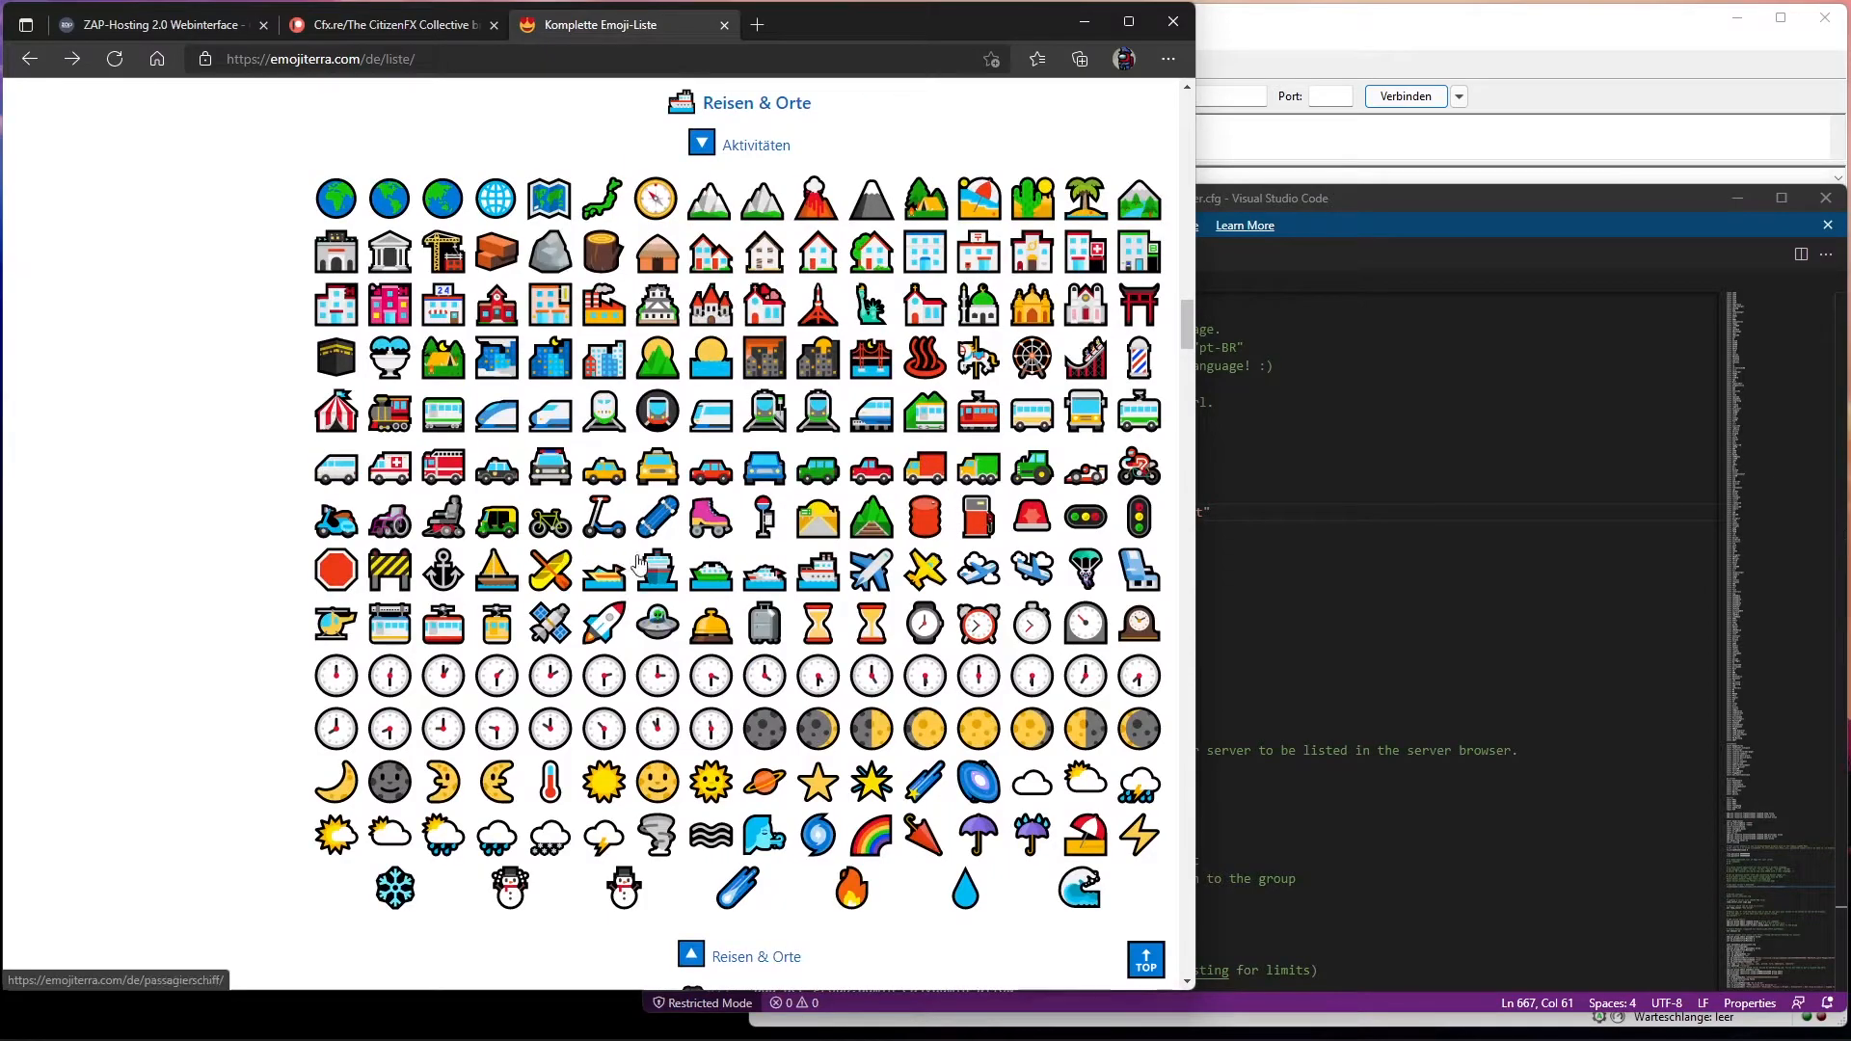
pyautogui.click(400, 466)
# Step: Insert the ambulance emoji after "Rettungsdienst" in the sv_hostname value of server.cfg
pyautogui.click(1437, 496)
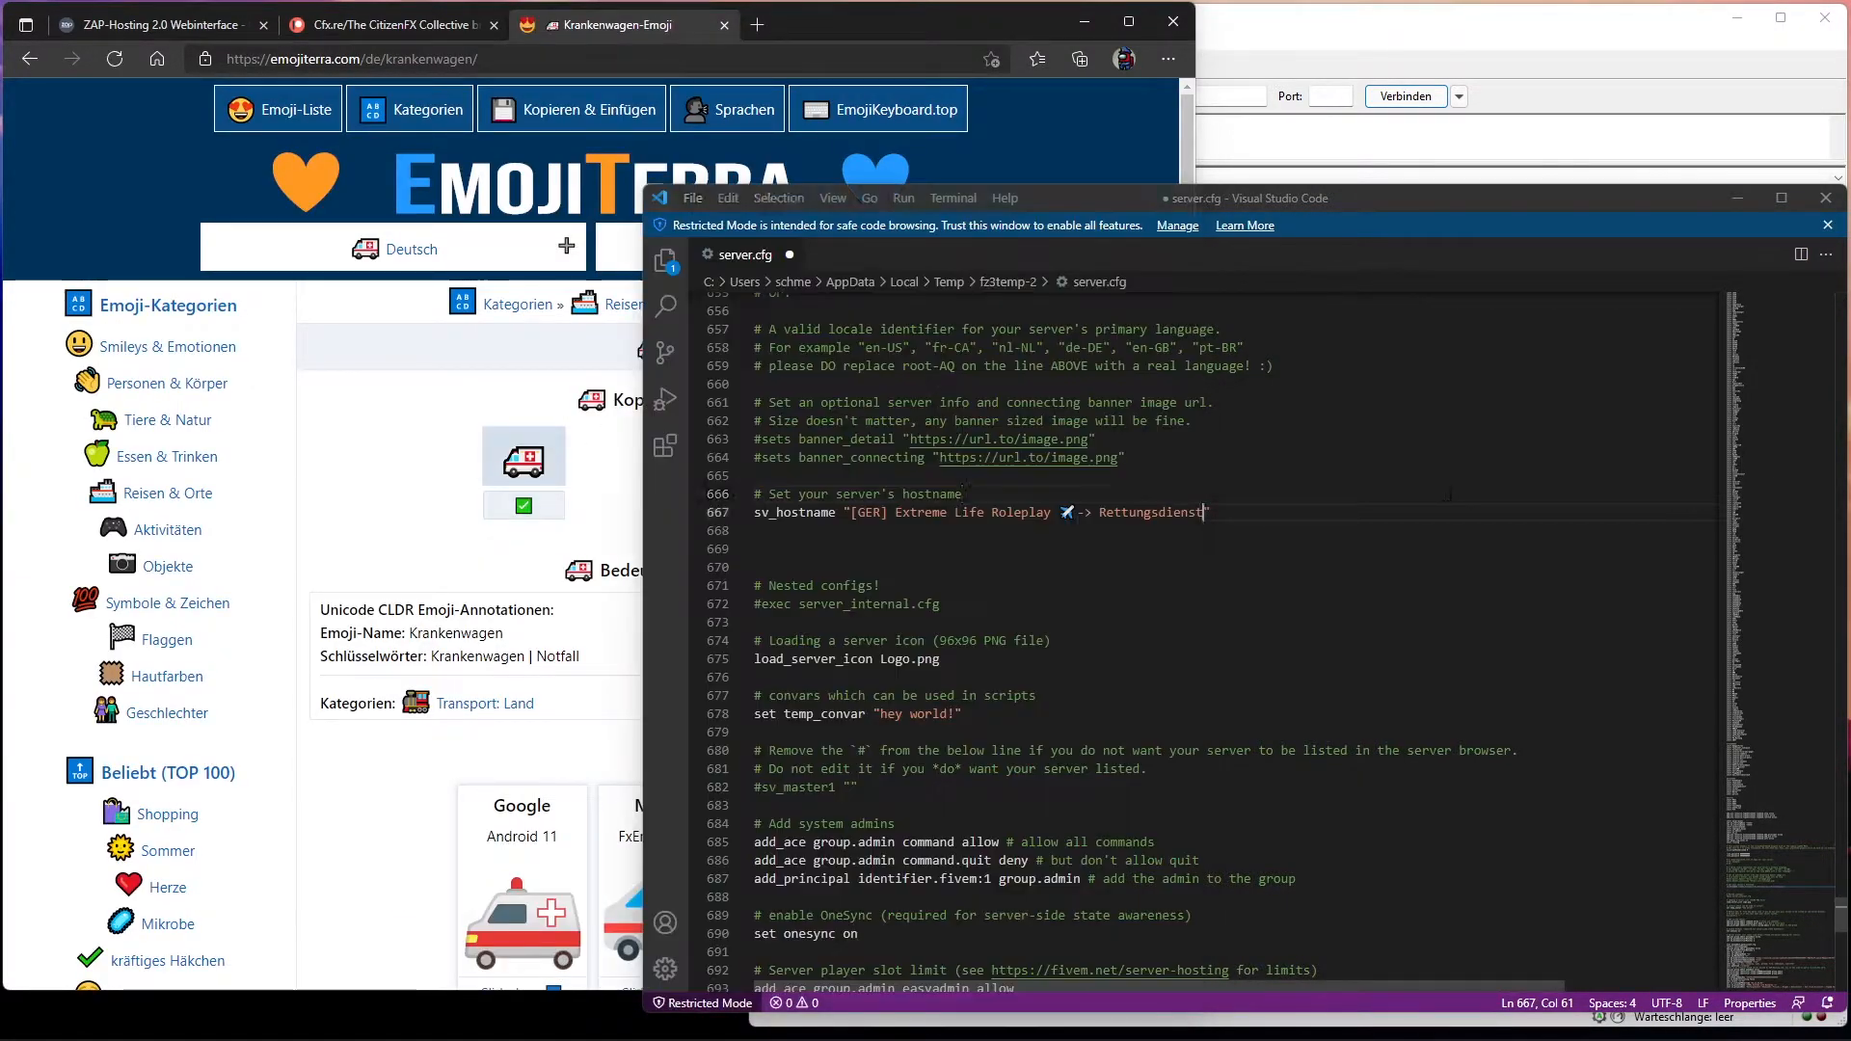
pyautogui.click(1205, 516)
pyautogui.write('🚑')
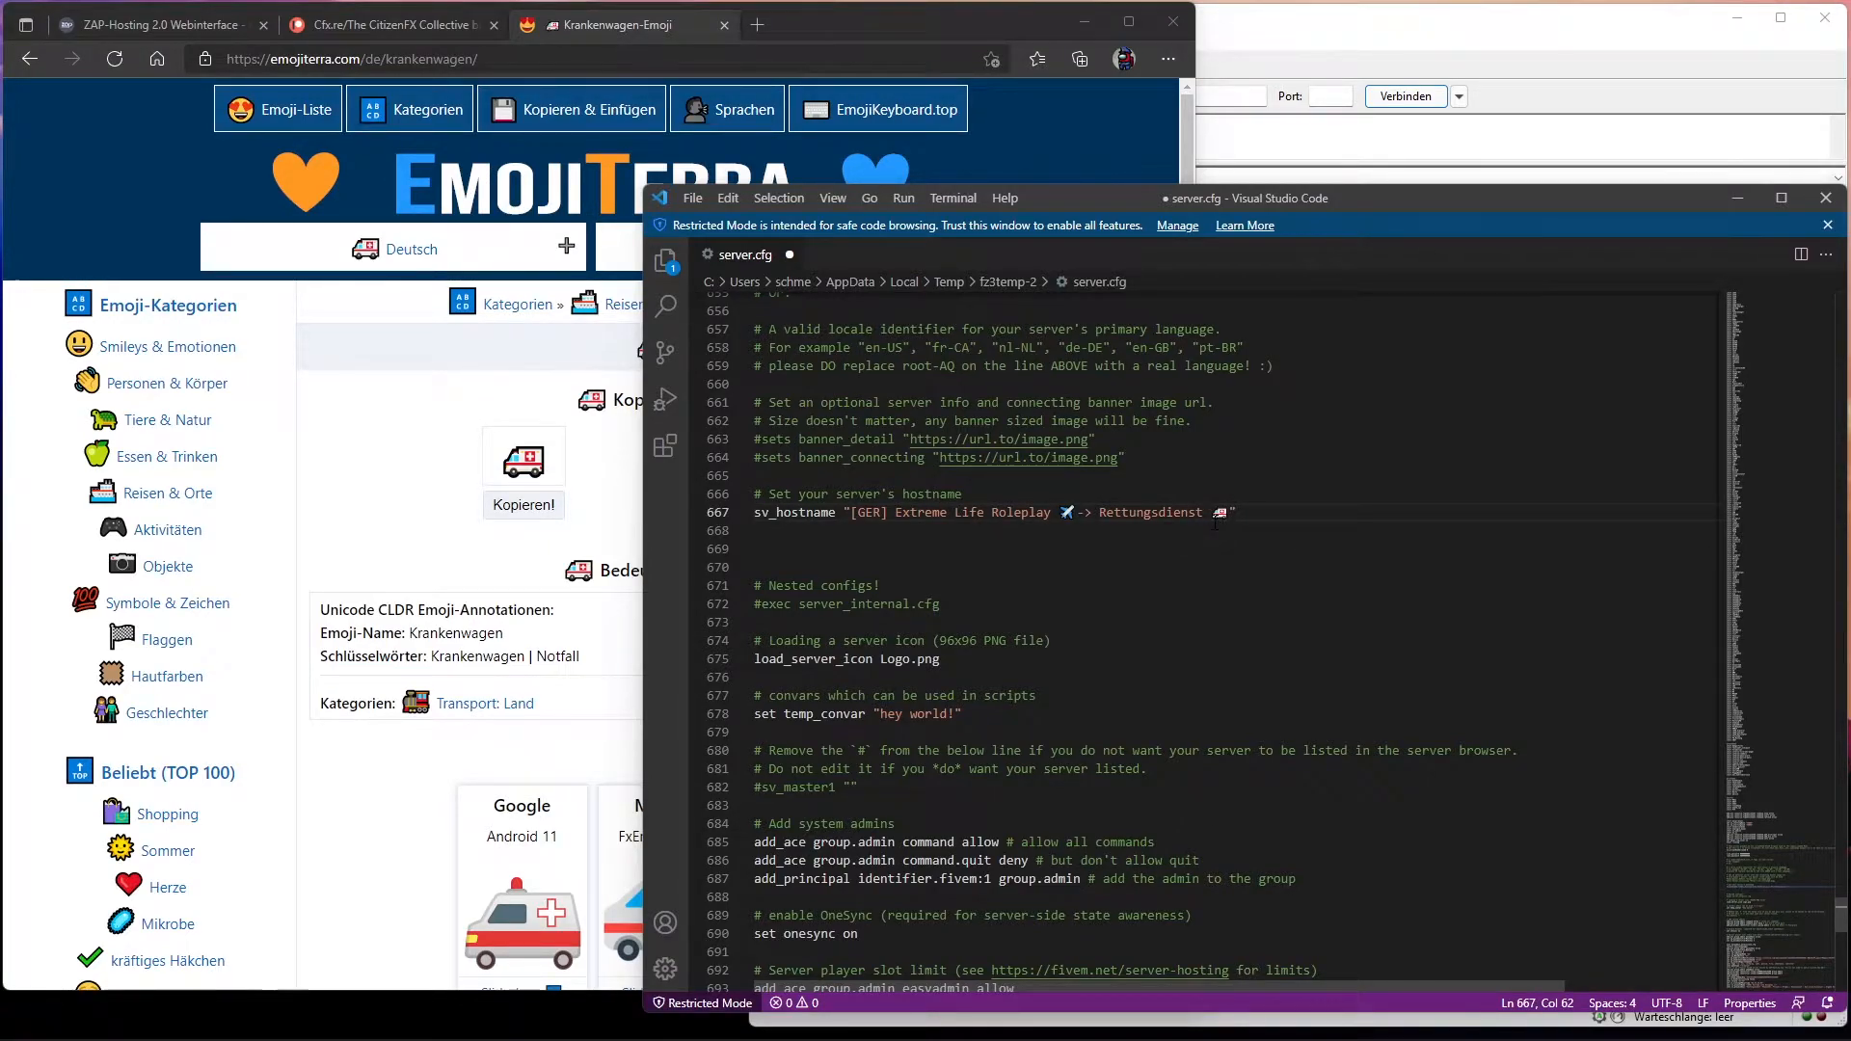
# Step: Save server.cfg and upload the changed file to the server-data folder through FileZilla
pyautogui.hotkey('ctrl', 's')
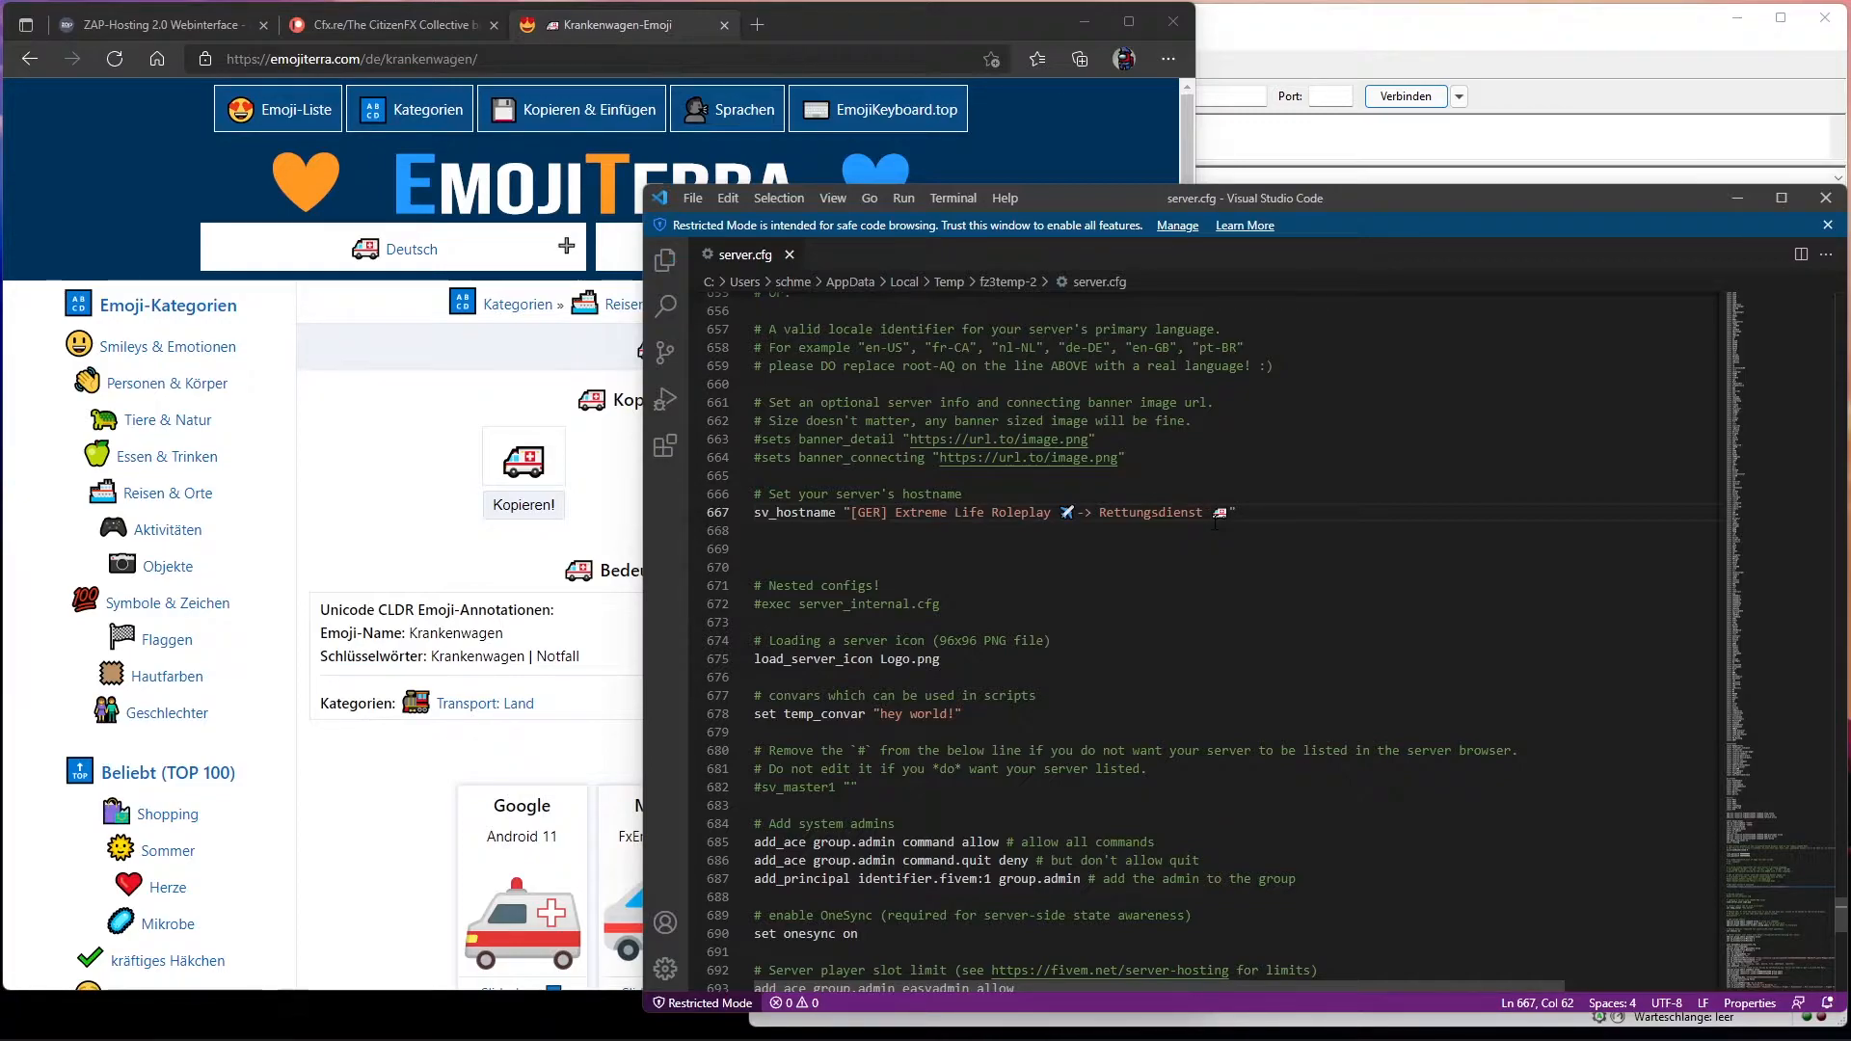
pyautogui.click(1346, 11)
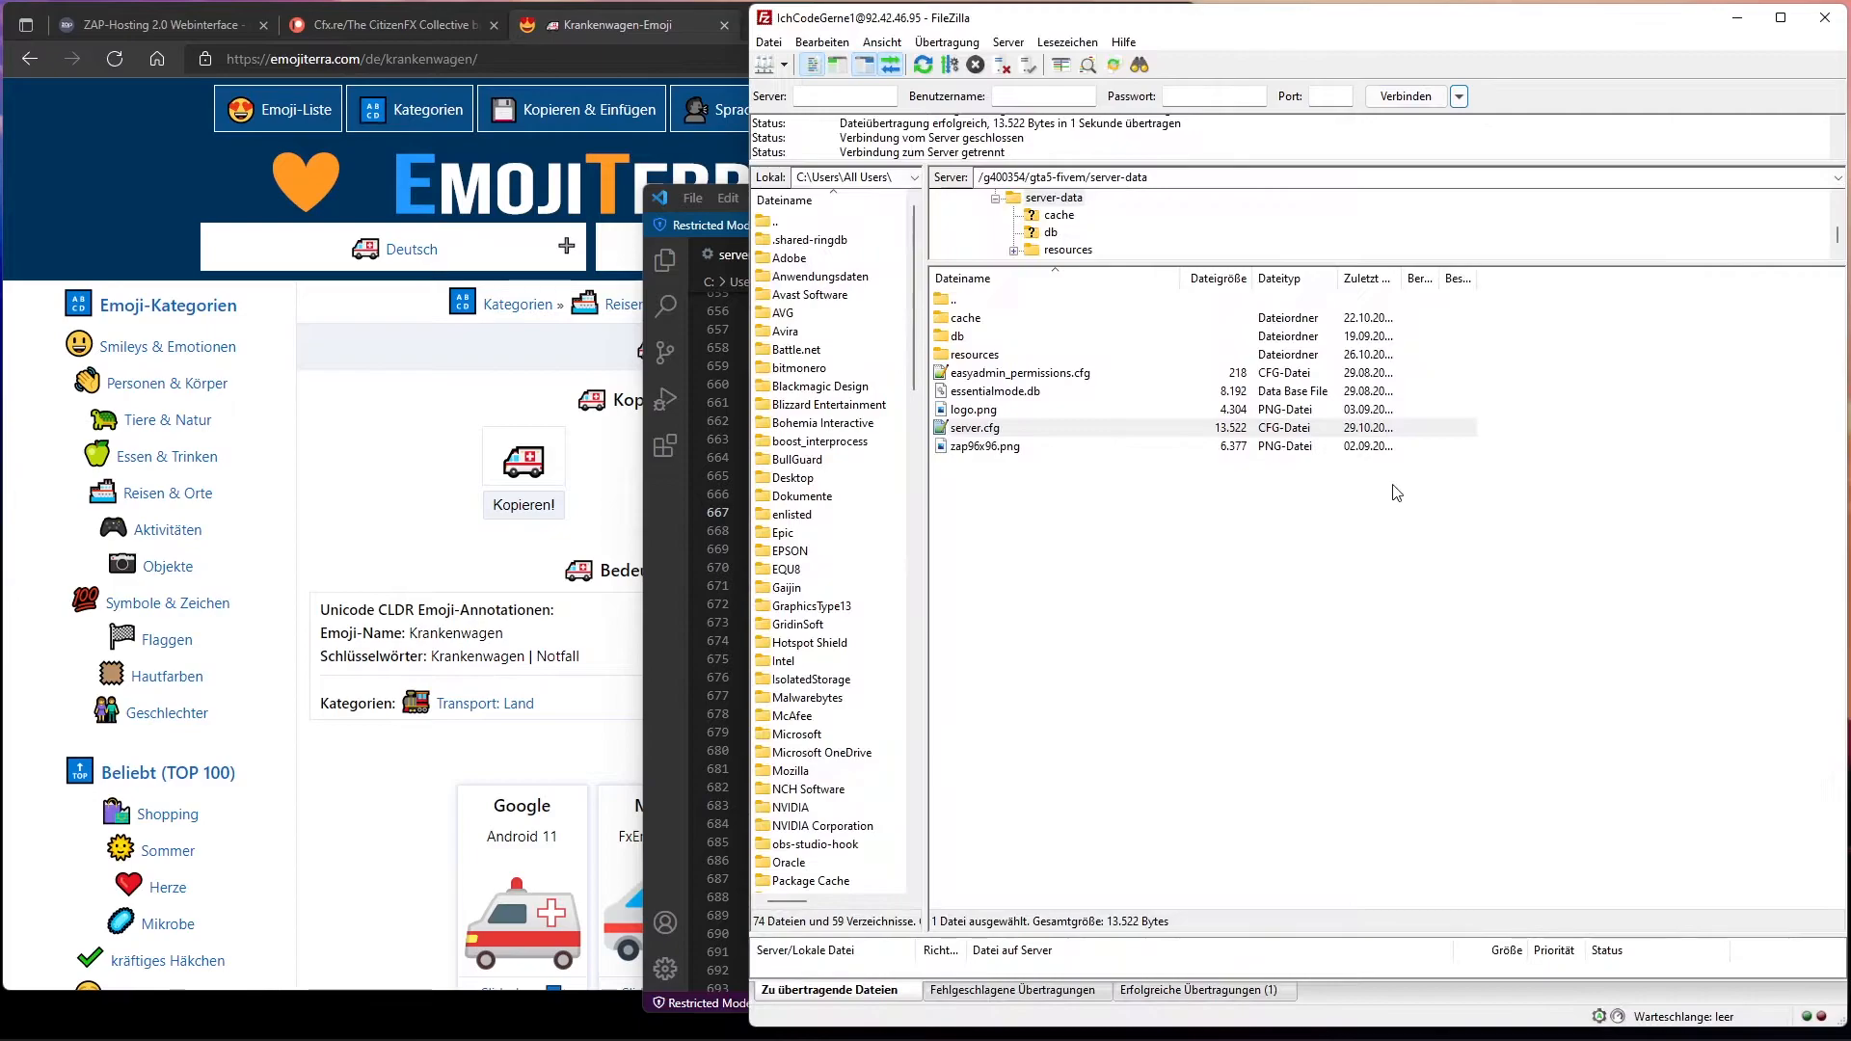
pyautogui.click(1311, 598)
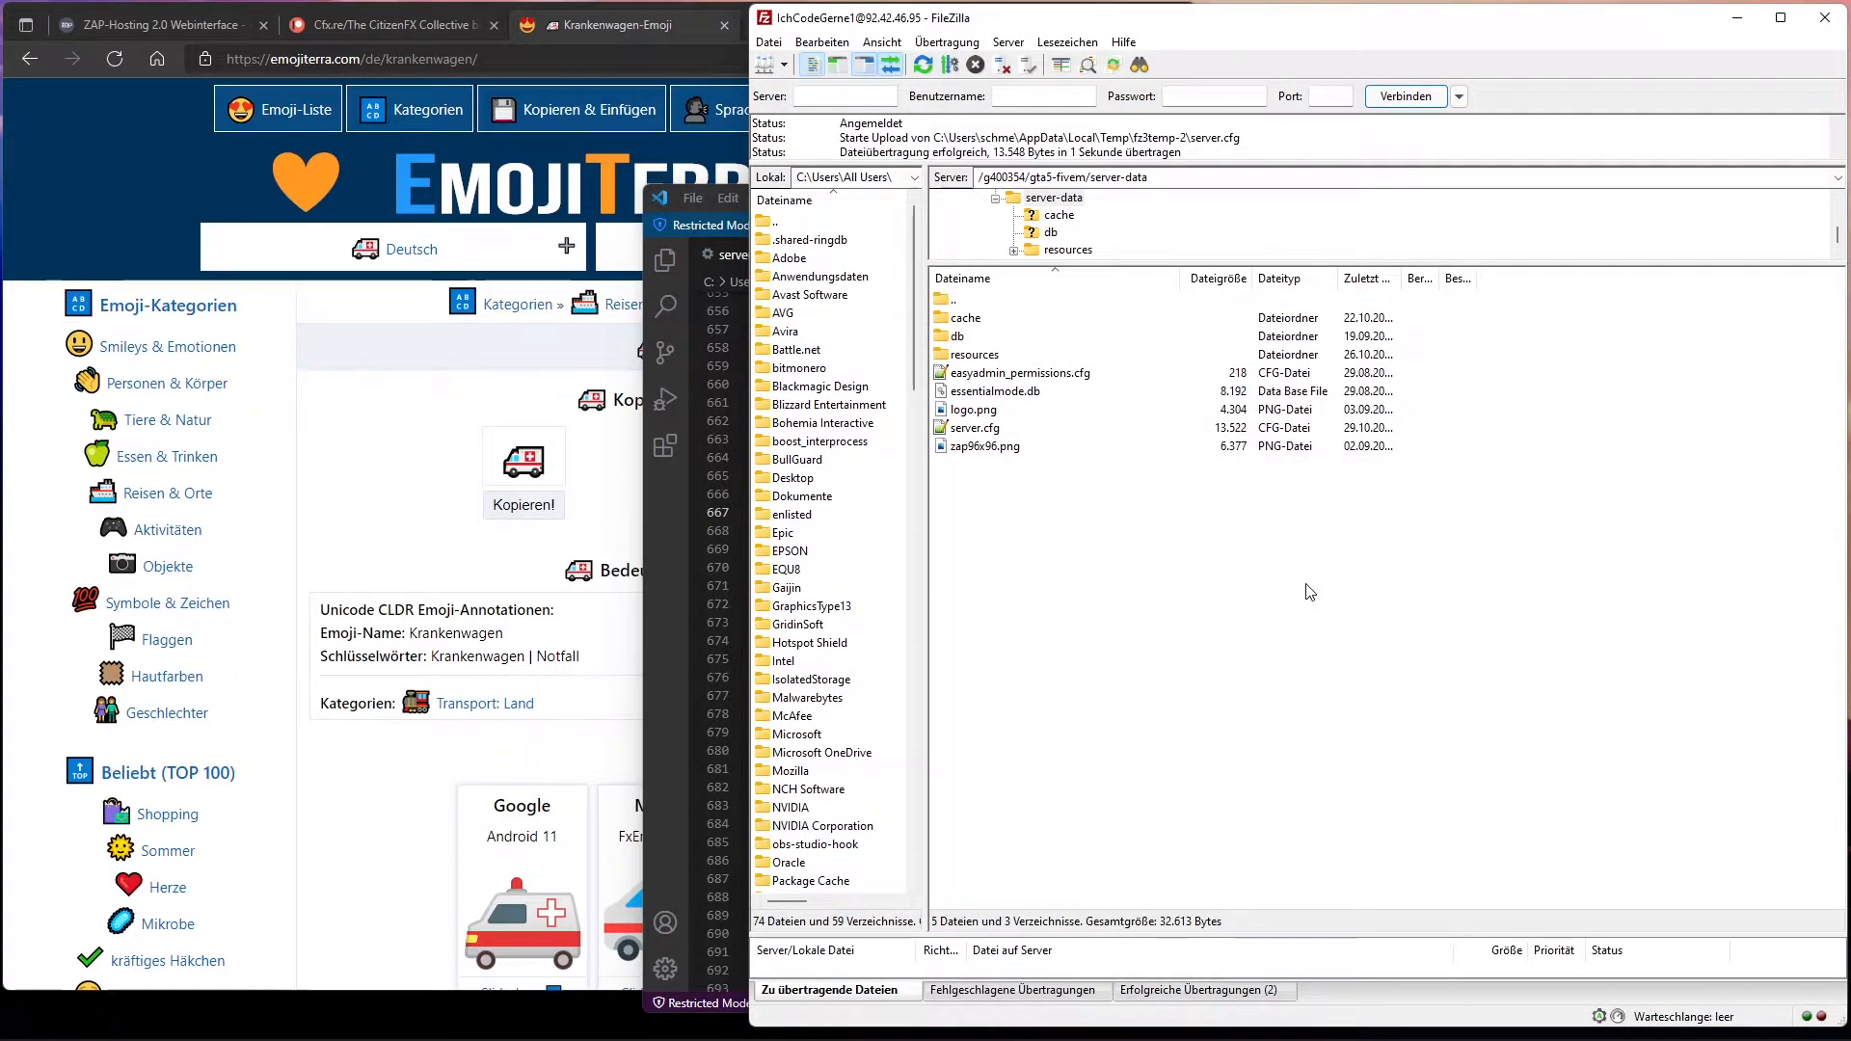
# Step: Return to server.cfg in Visual Studio Code and review the sv_hostname text from the [GER] tag to the ambulance emoji
pyautogui.click(674, 567)
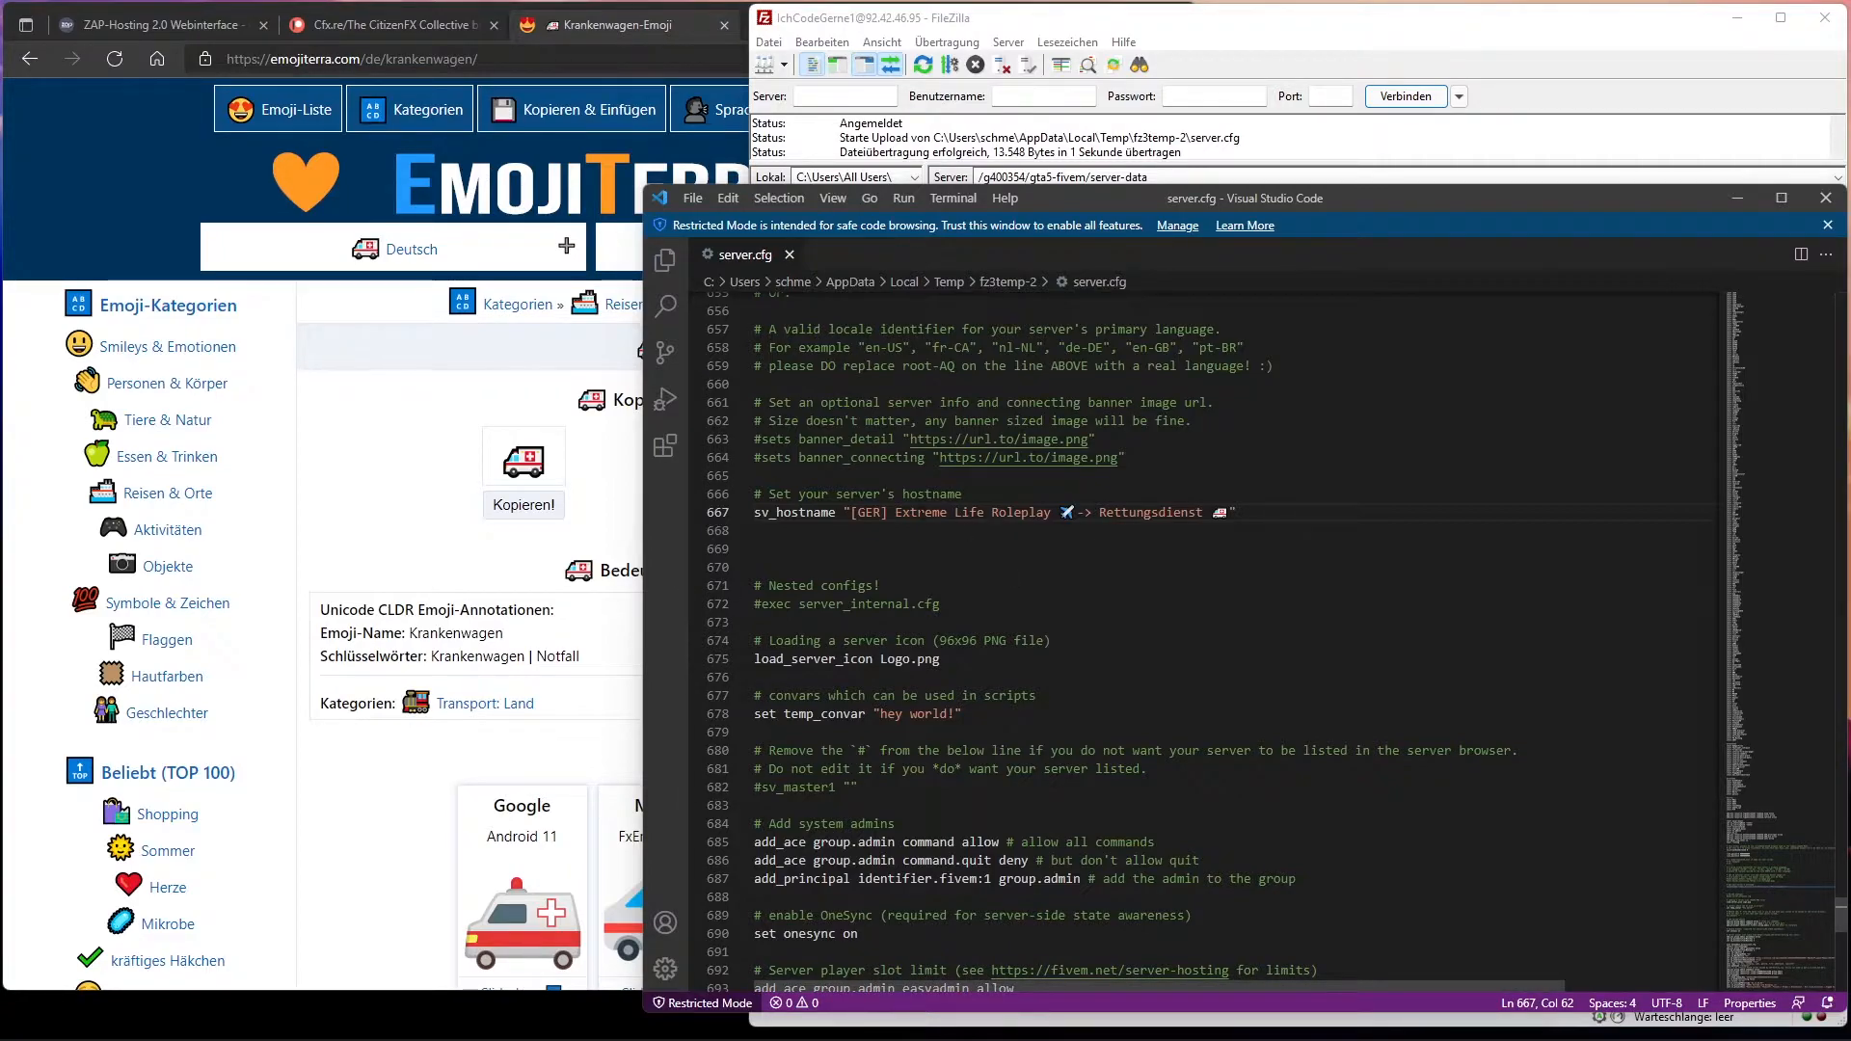
pyautogui.keyDown('shift'); pyautogui.click(856, 512); pyautogui.keyUp('shift')
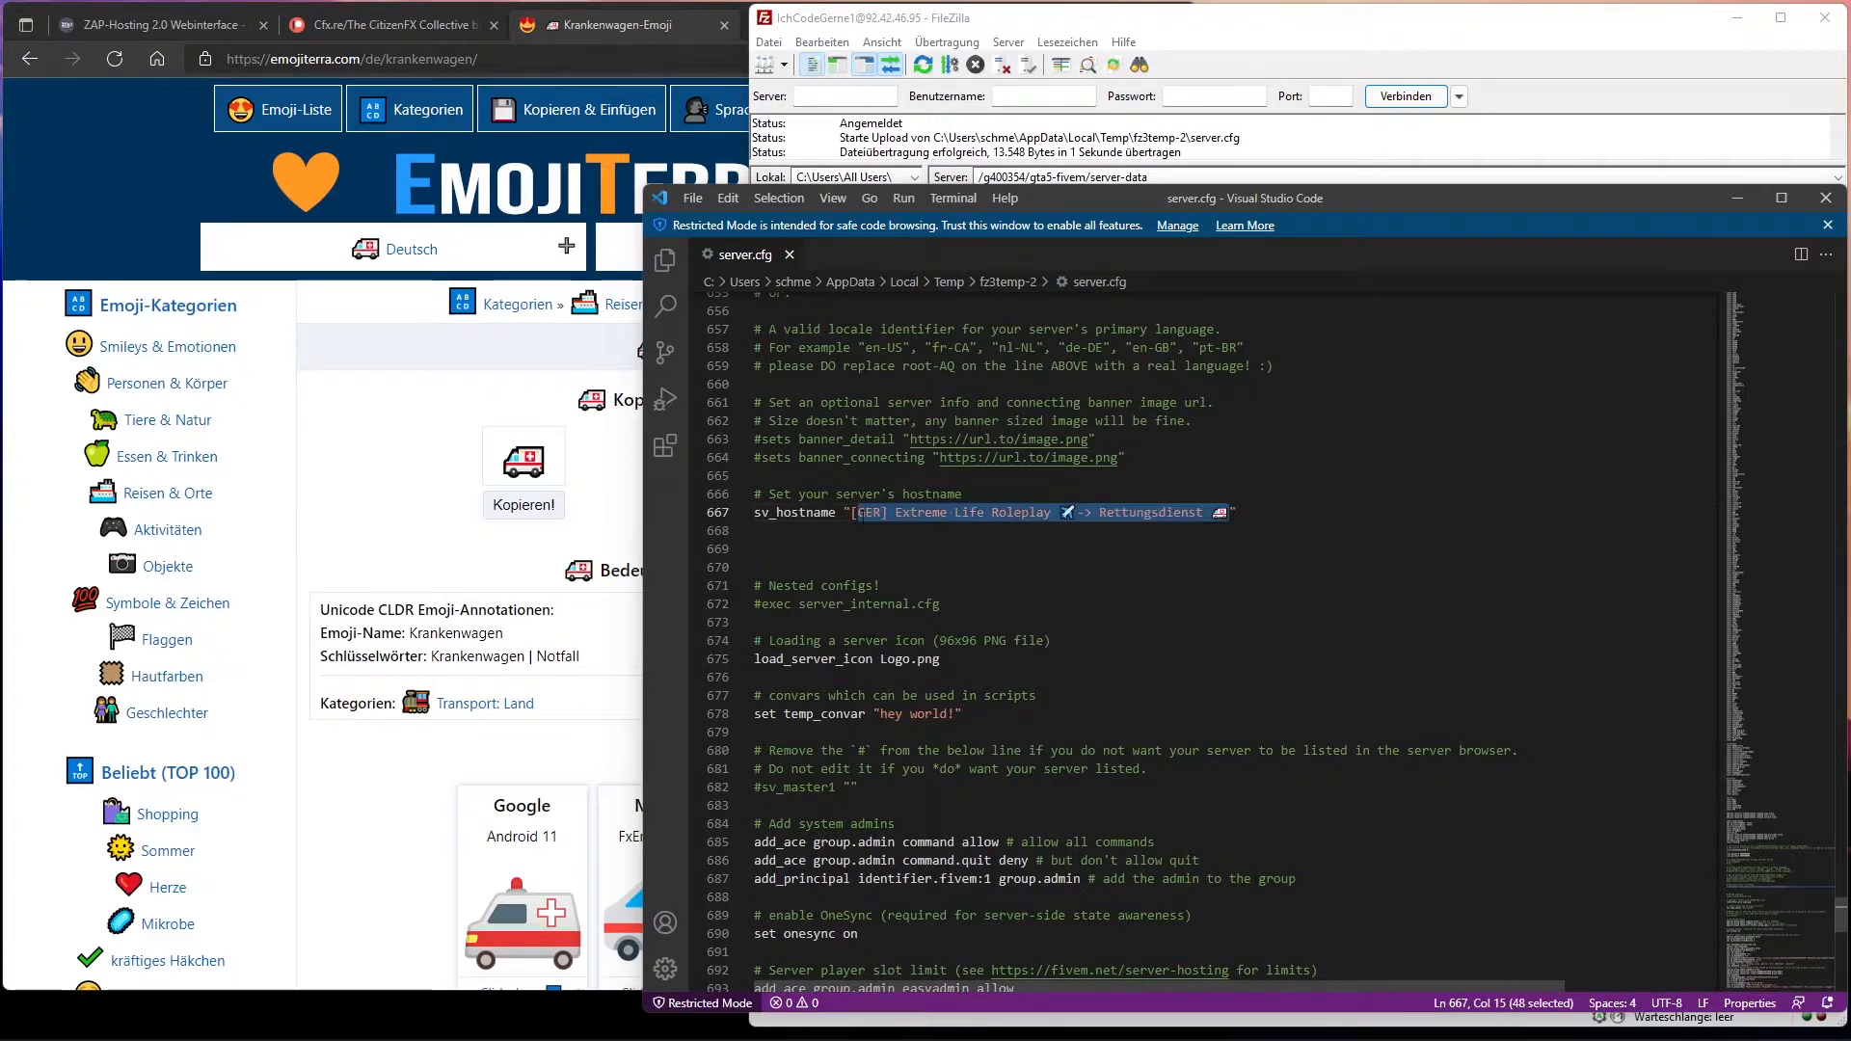
pyautogui.click(863, 512)
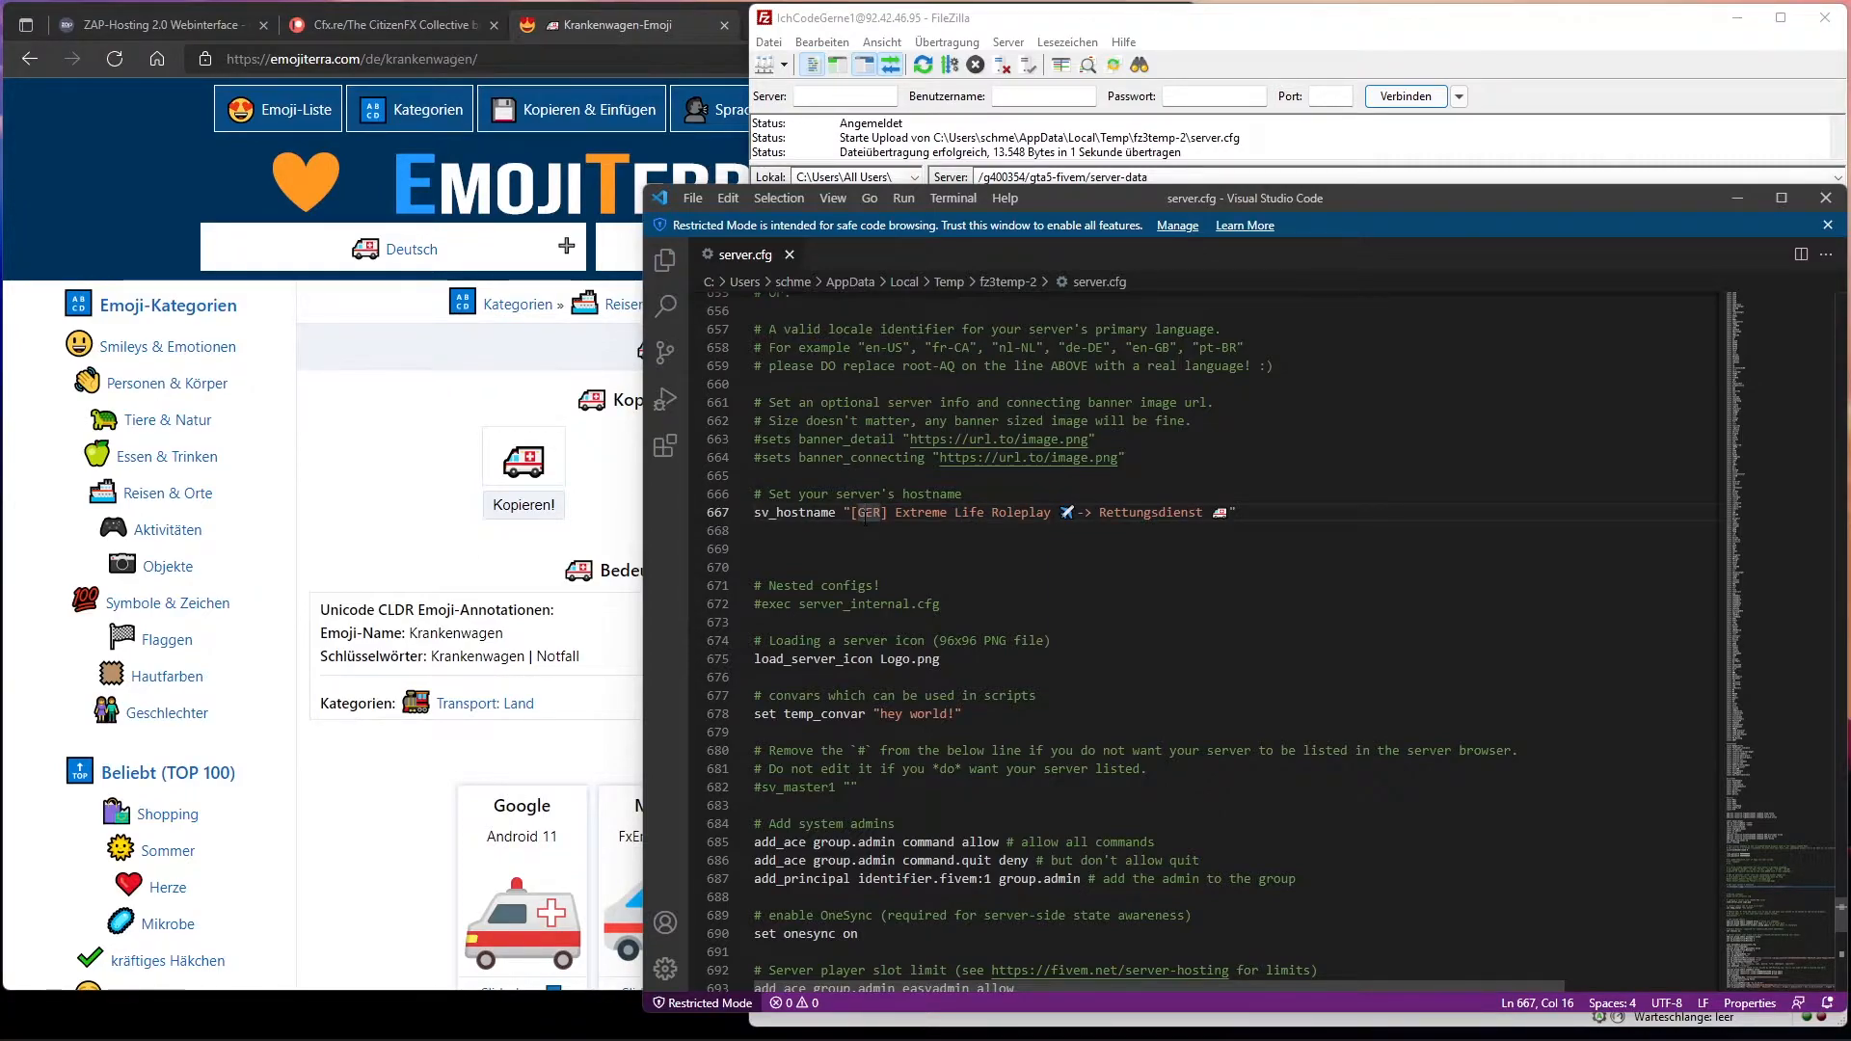
# Step: Switch to the FiveM Patreon page and check the monthly price and benefits of the FiveM Element Club Argentum tier
pyautogui.click(348, 21)
pyautogui.scroll(4, 627, 292)
pyautogui.scroll(2, 626, 291)
pyautogui.scroll(-1, 629, 297)
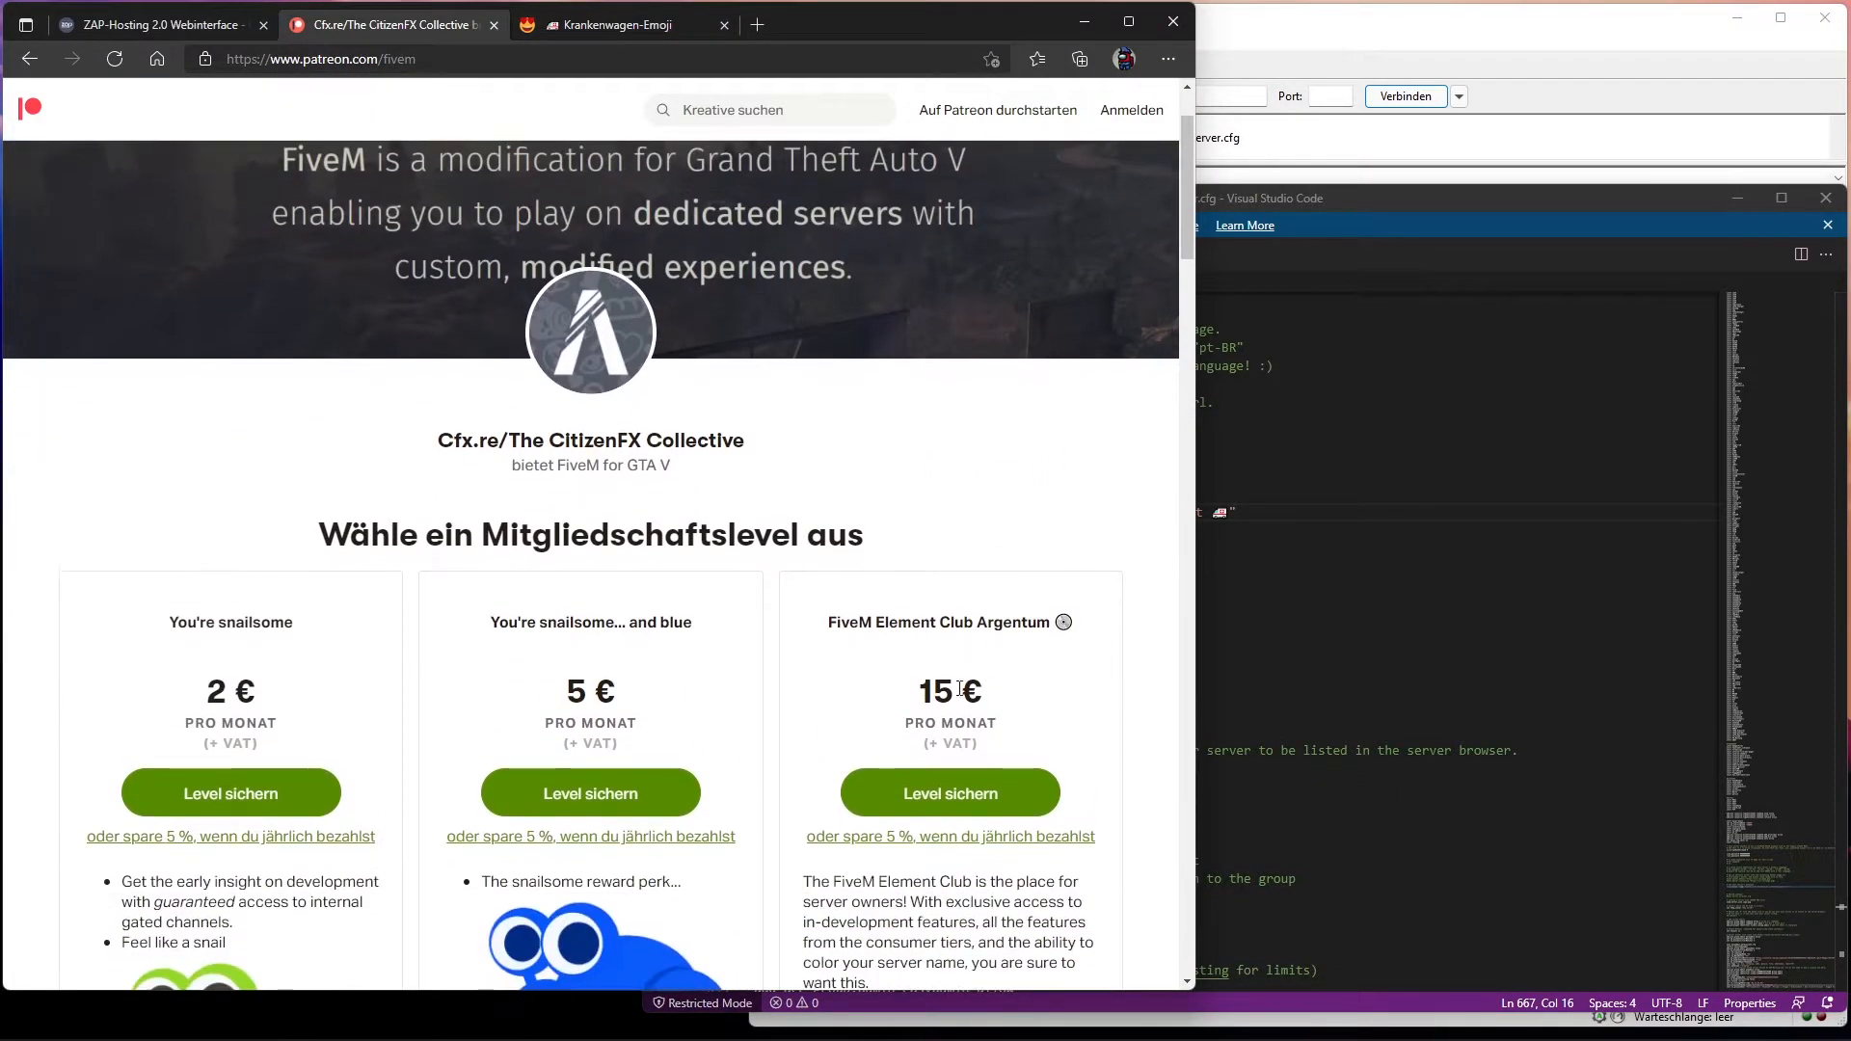
pyautogui.scroll(-3, 627, 482)
pyautogui.moveTo(917, 418); pyautogui.dragTo(949, 422)
pyautogui.click(1090, 463)
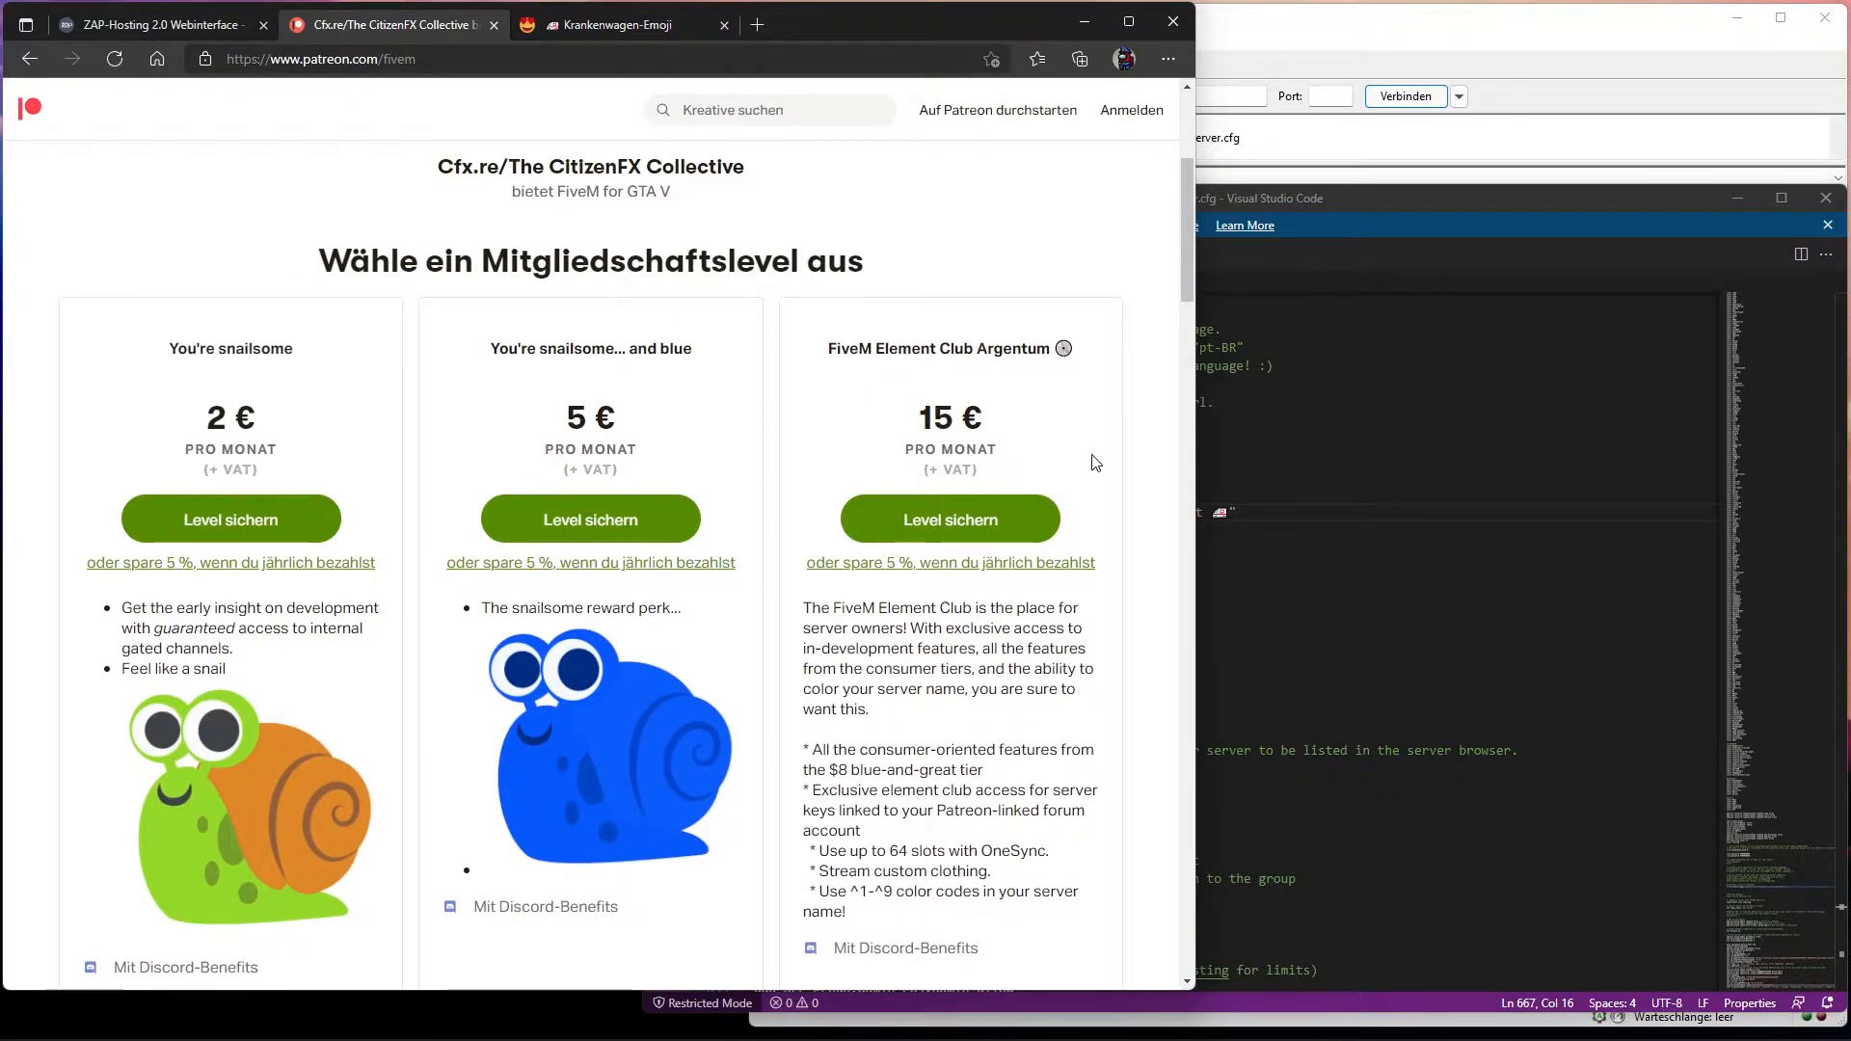
# Step: Examine the benefits of the FiveM Element Club Argentum tier, including the line about color codes in the server name
pyautogui.scroll(-4, 1061, 468)
pyautogui.scroll(5, 1005, 477)
pyautogui.doubleClick(981, 480)
pyautogui.click(1102, 520)
pyautogui.scroll(-3, 1061, 577)
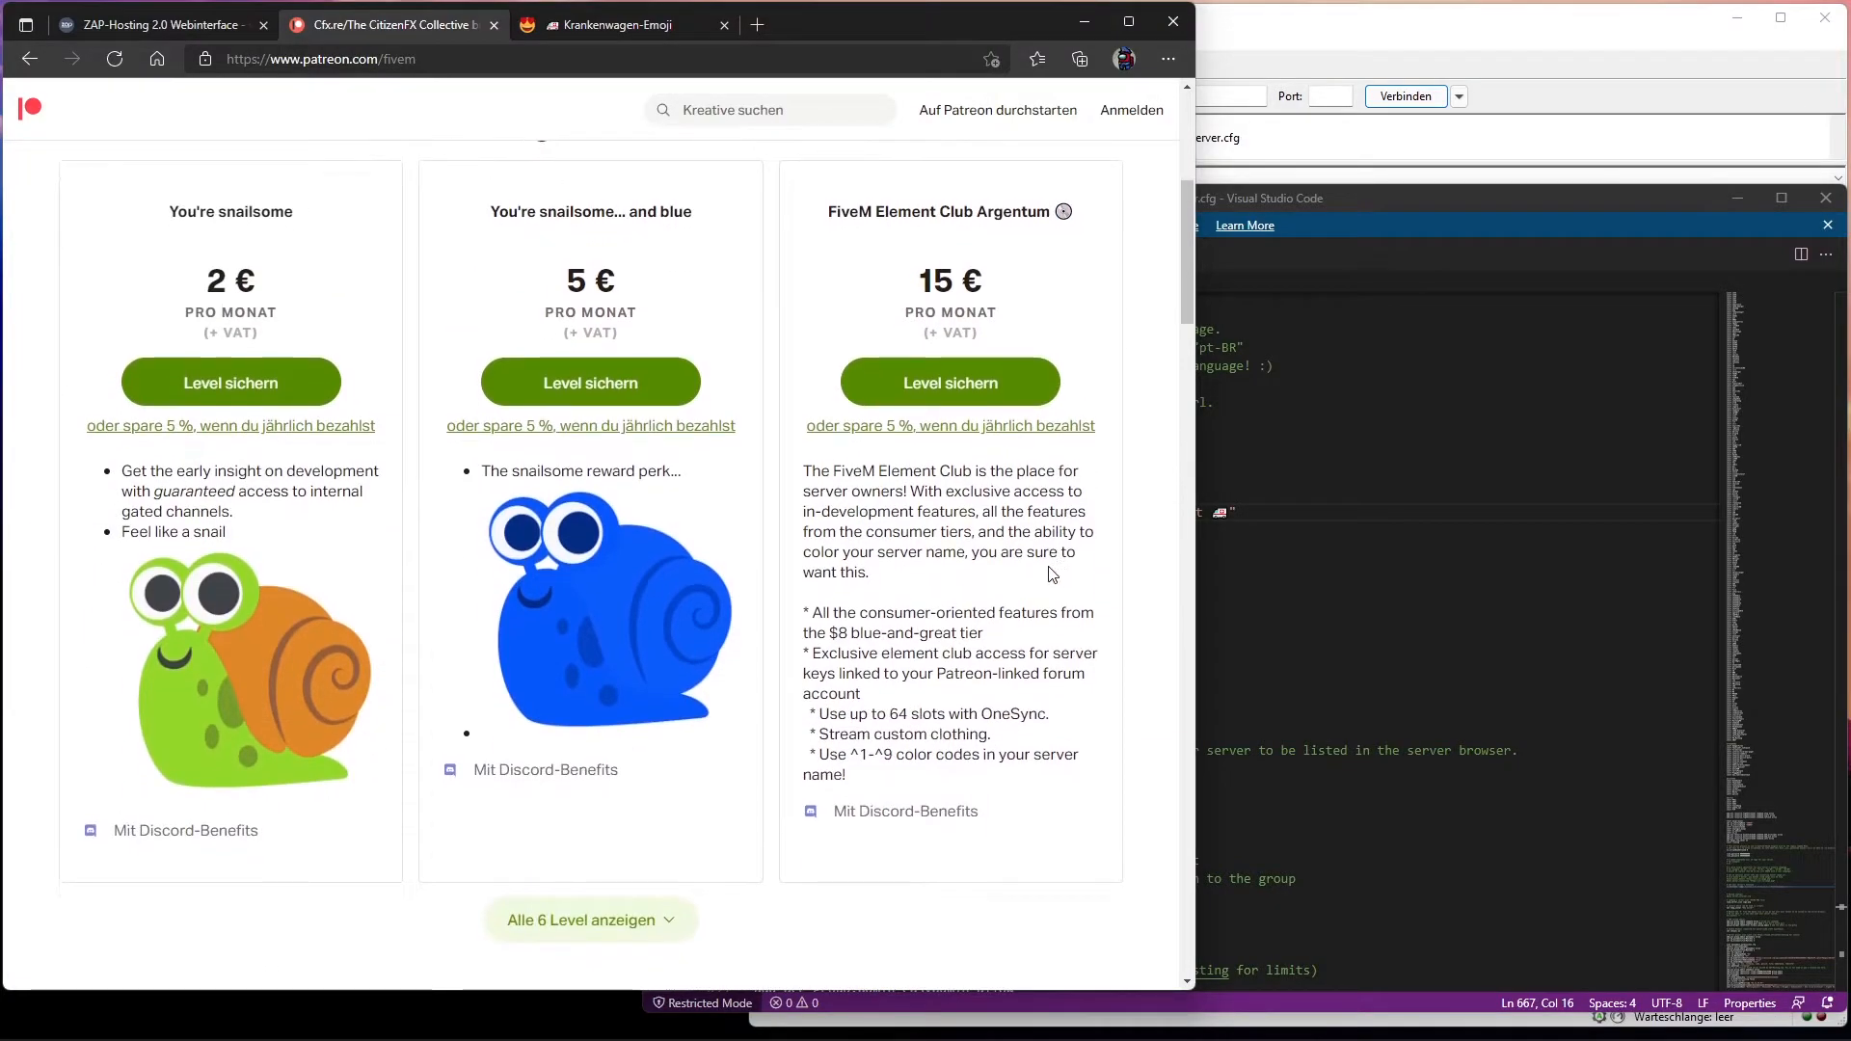
pyautogui.moveTo(851, 755); pyautogui.dragTo(883, 757)
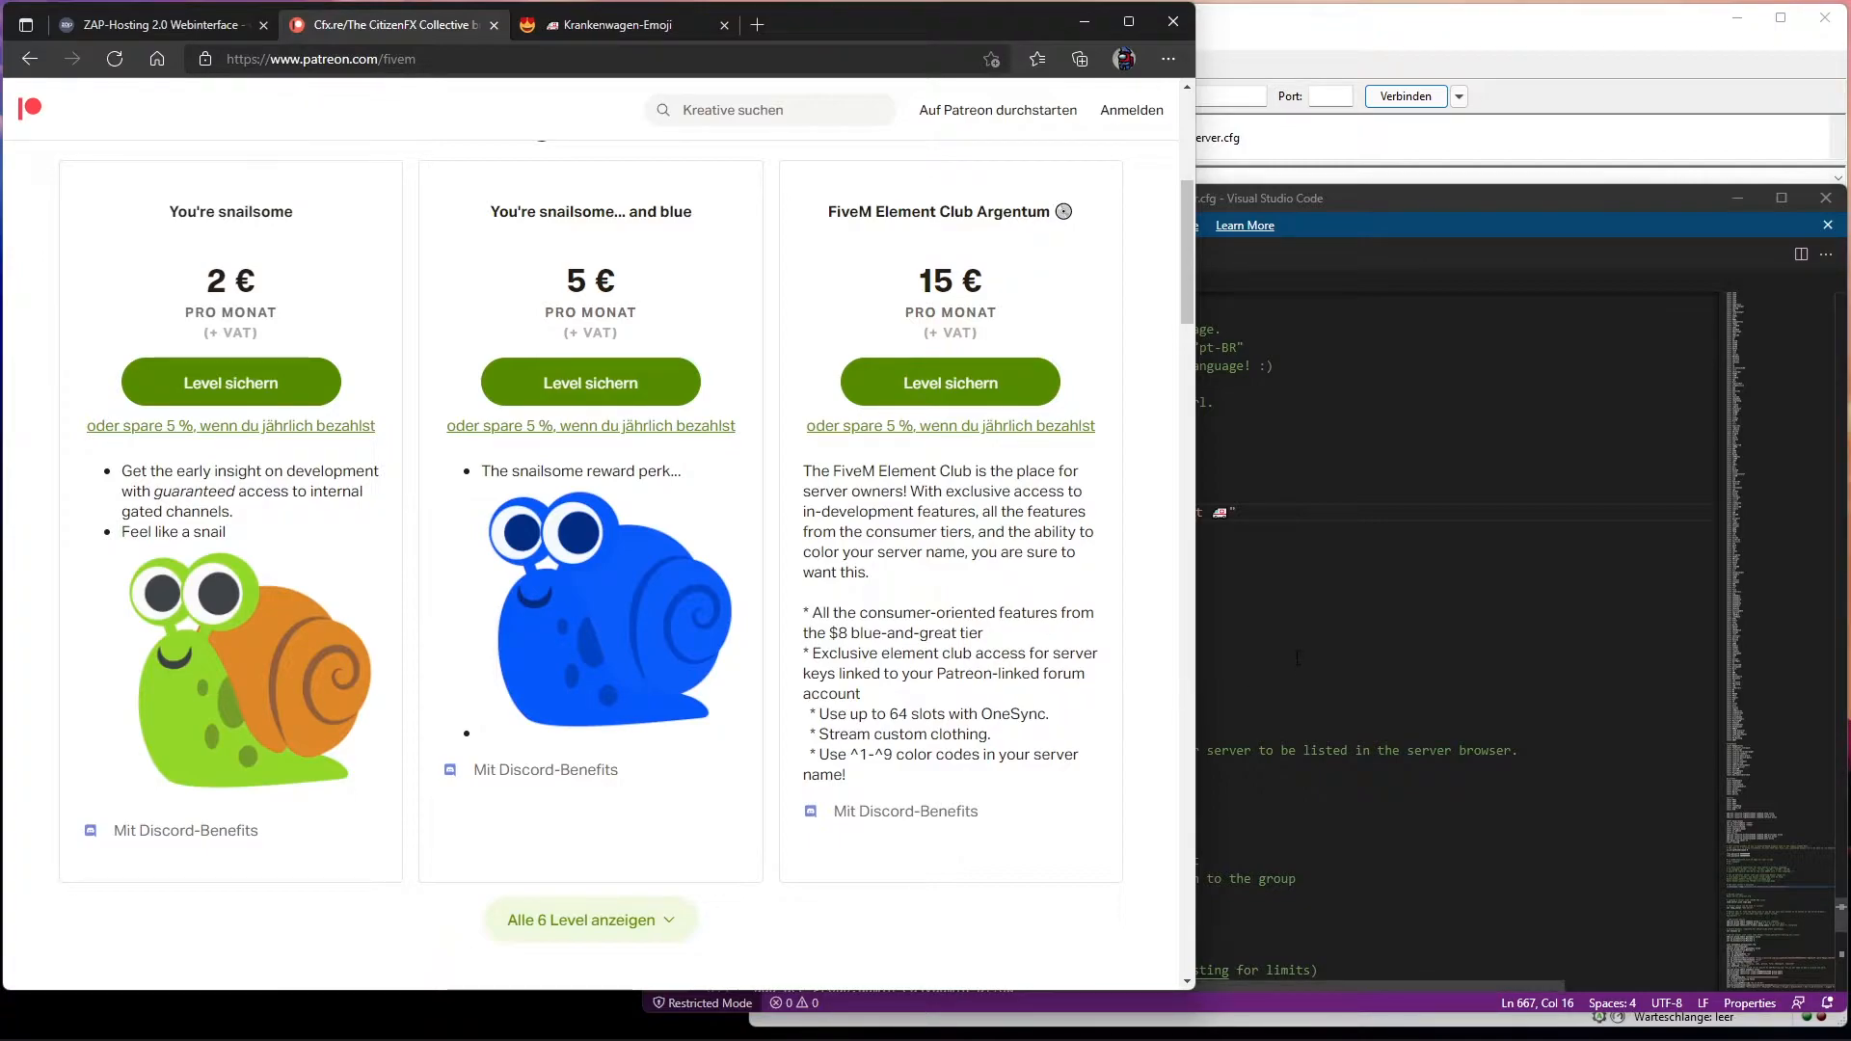
# Step: Switch to server.cfg in Visual Studio Code and insert ^2 before "Extreme" and ^5 before "Life" in the sv_hostname value
pyautogui.click(1217, 659)
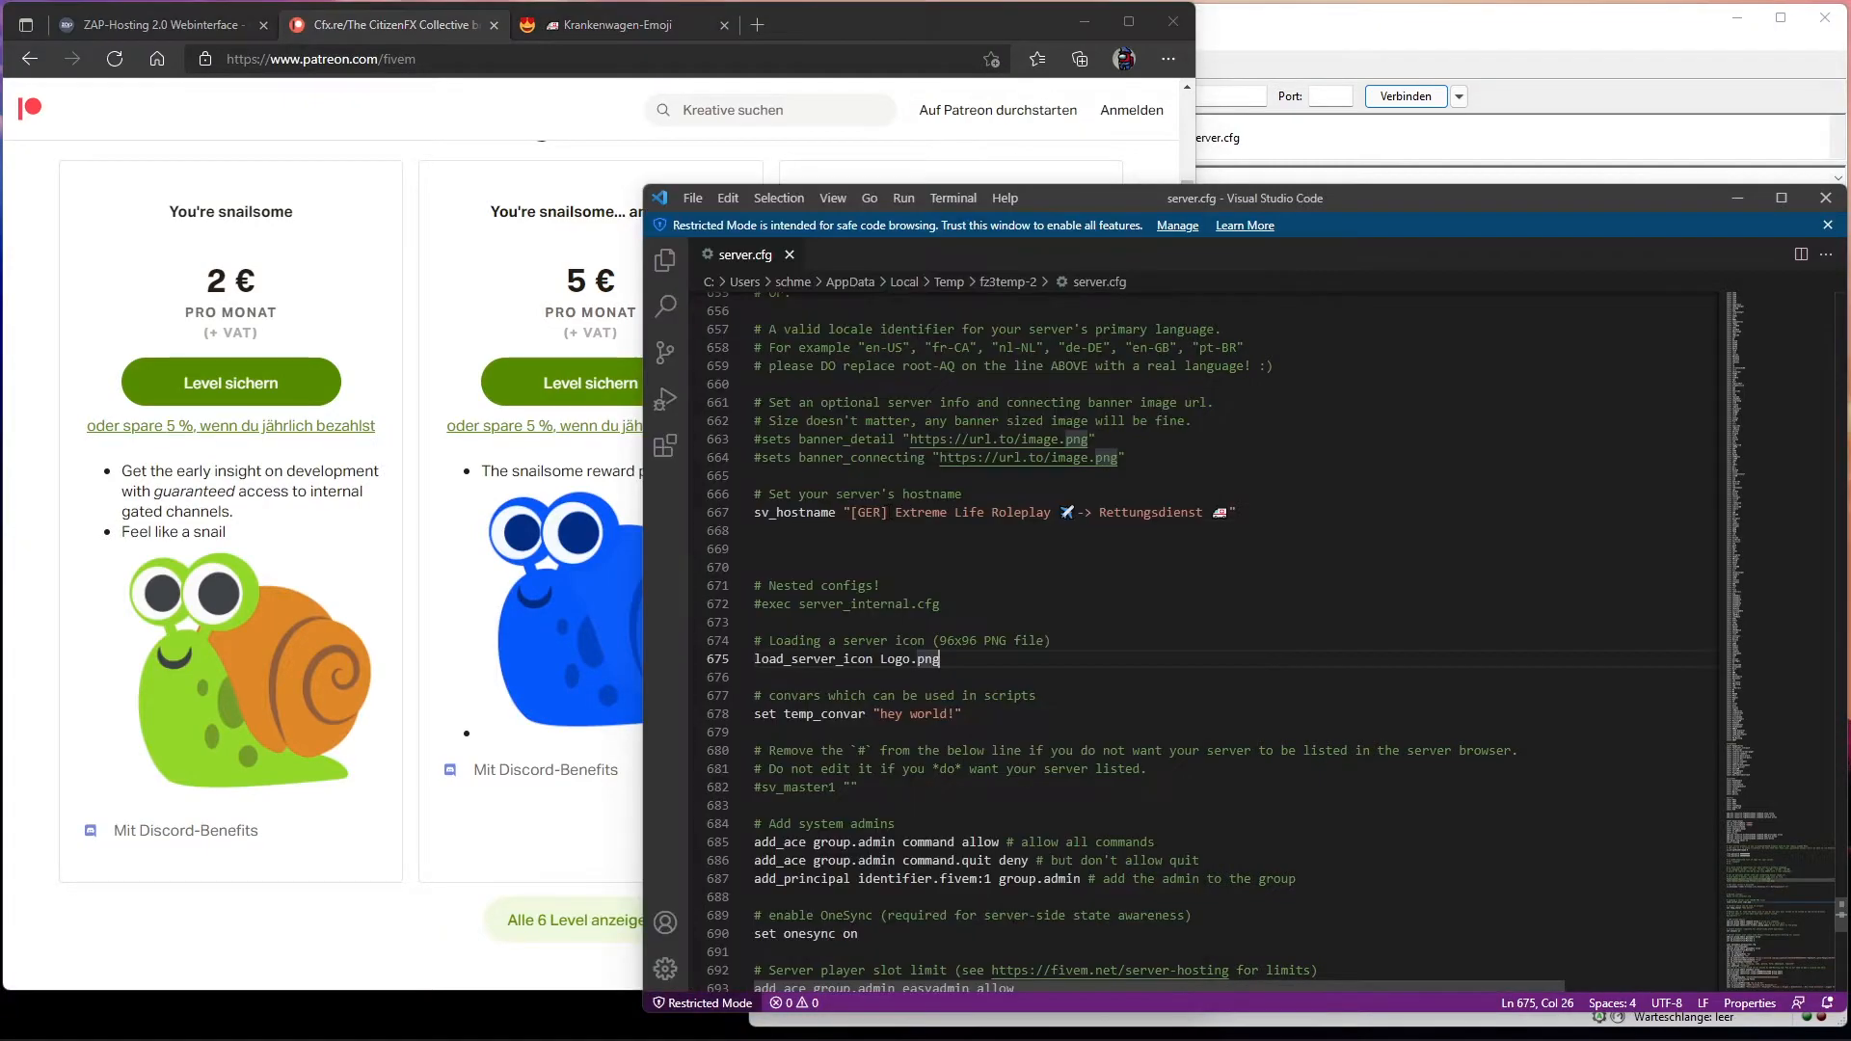
pyautogui.click(896, 512)
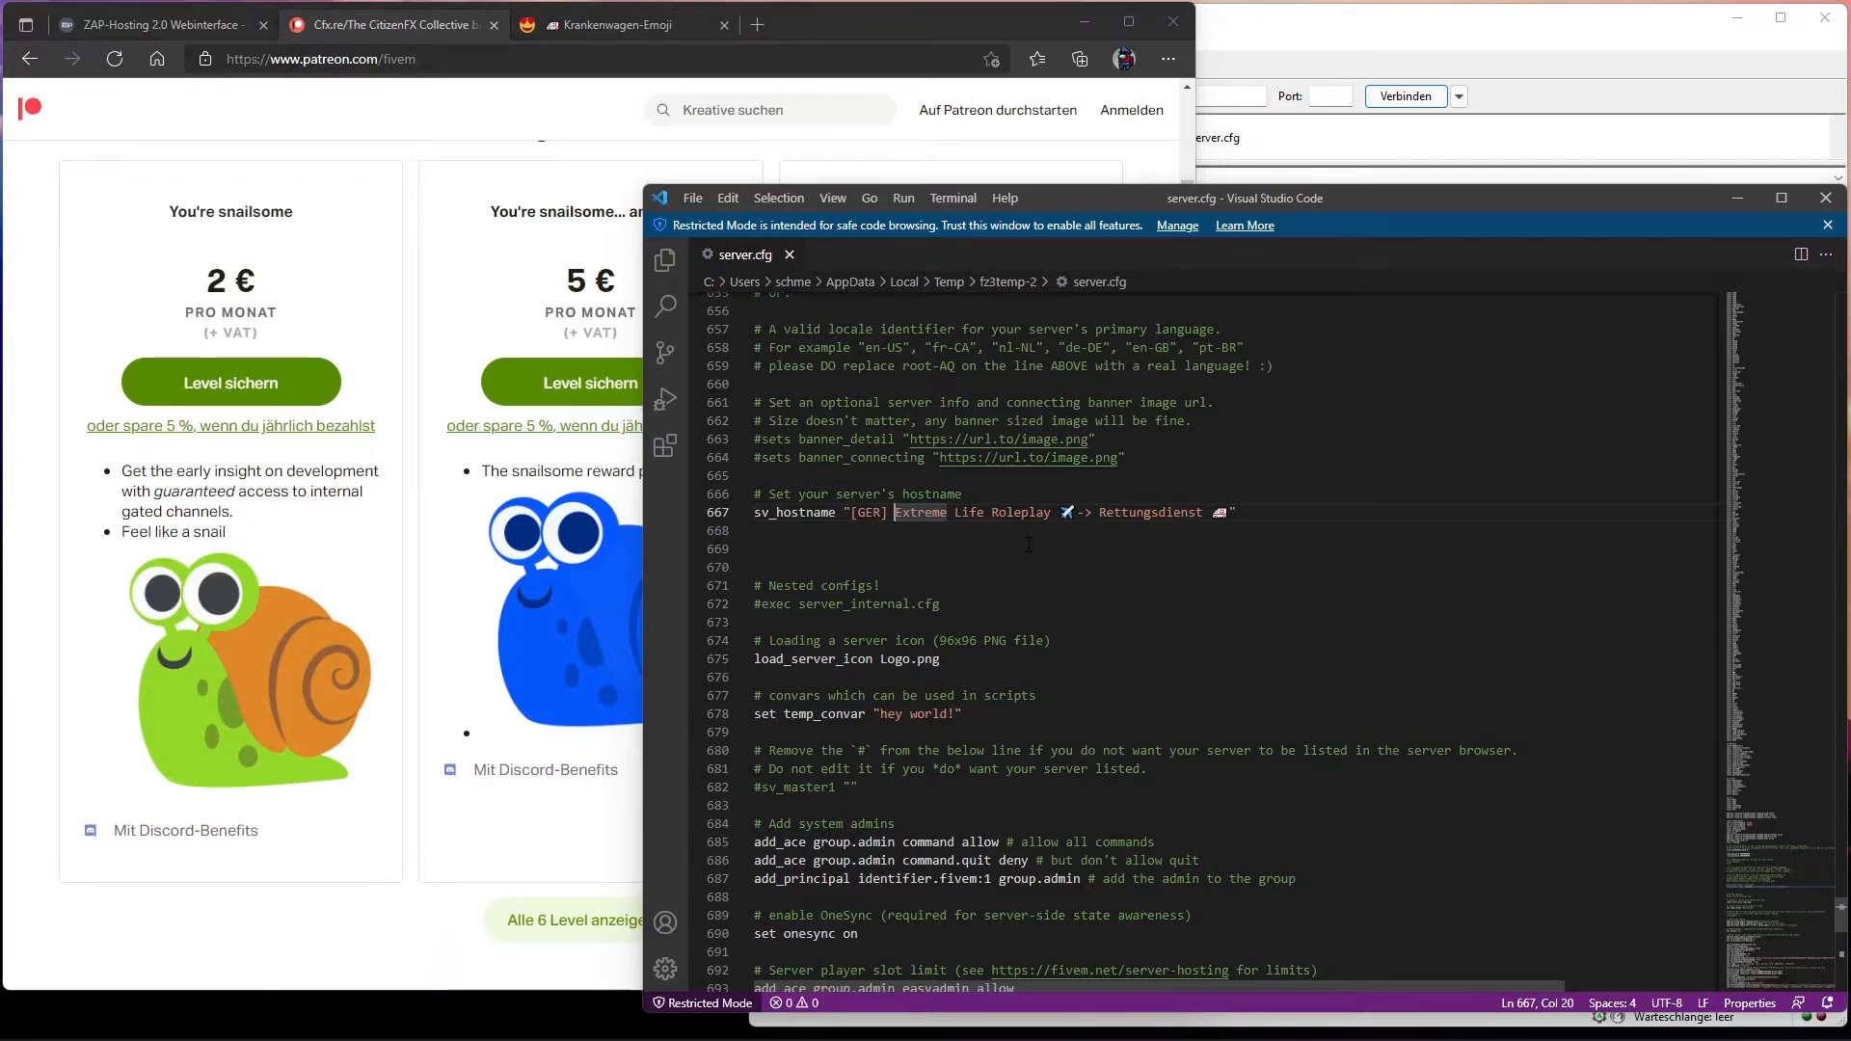
pyautogui.write('^')
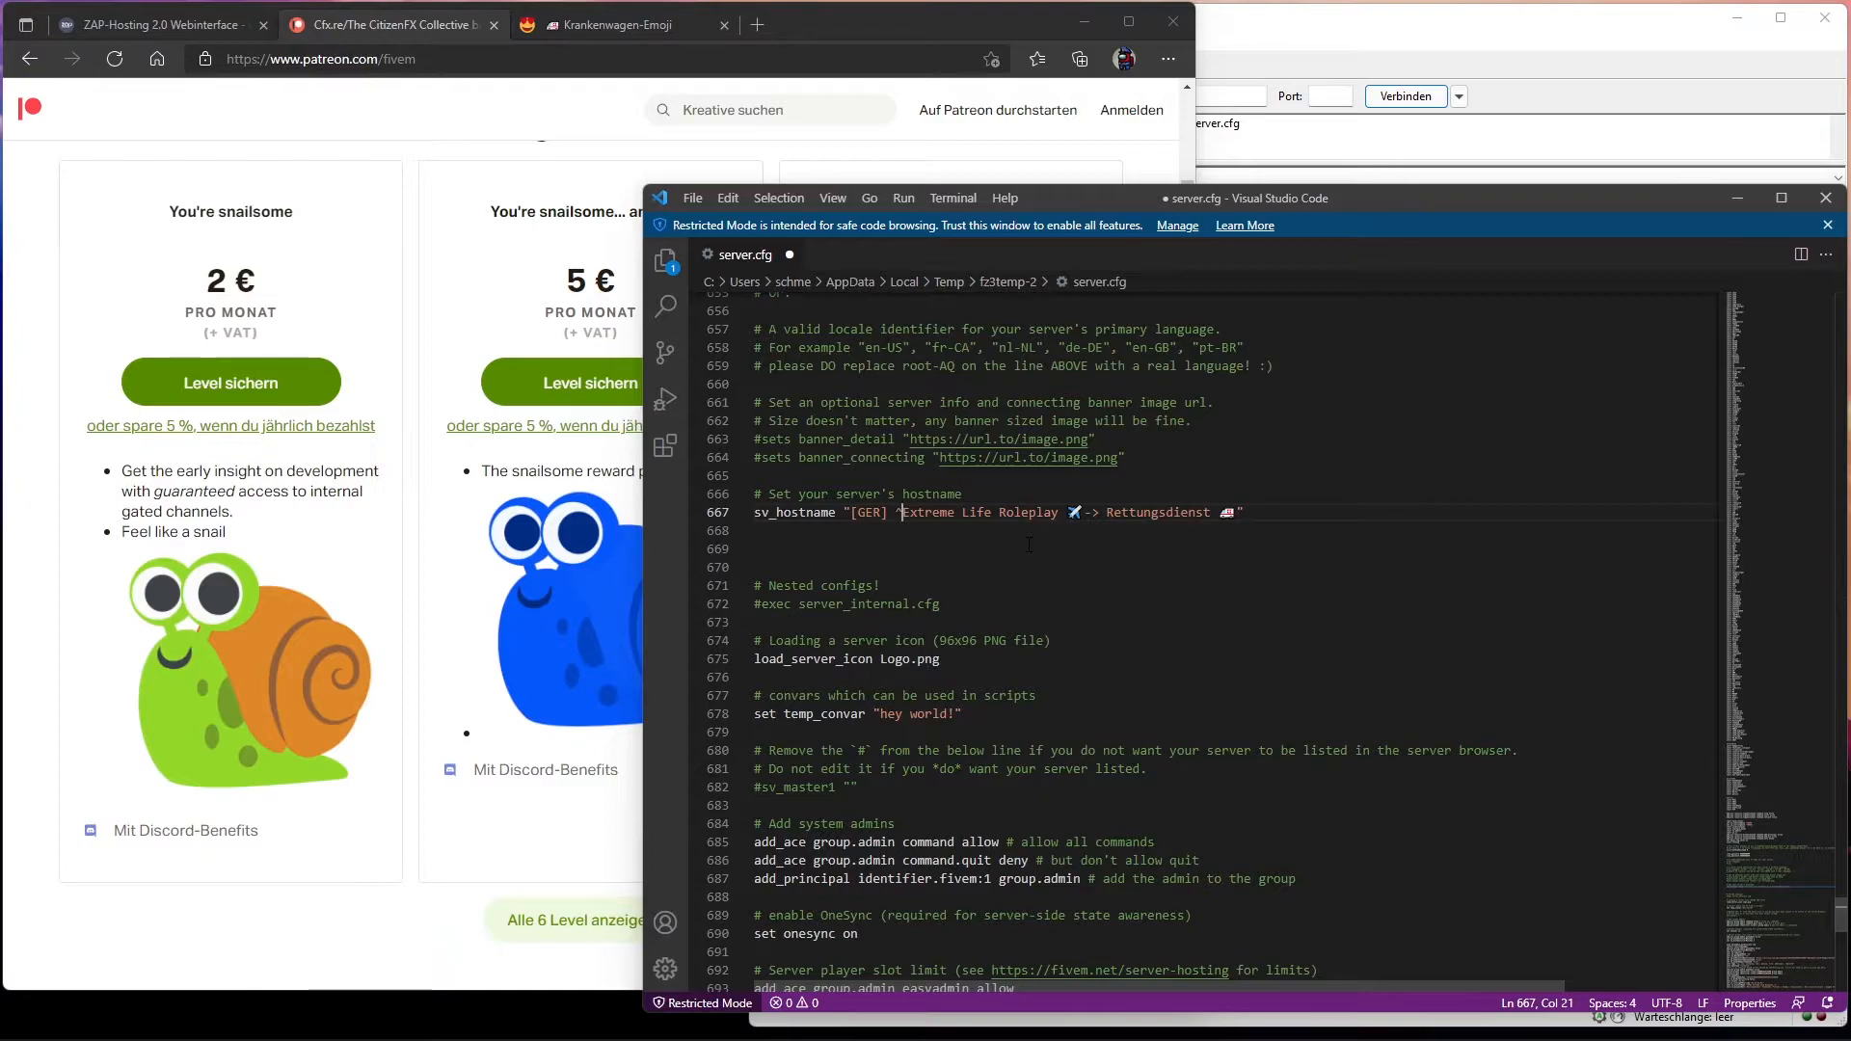
pyautogui.write('2')
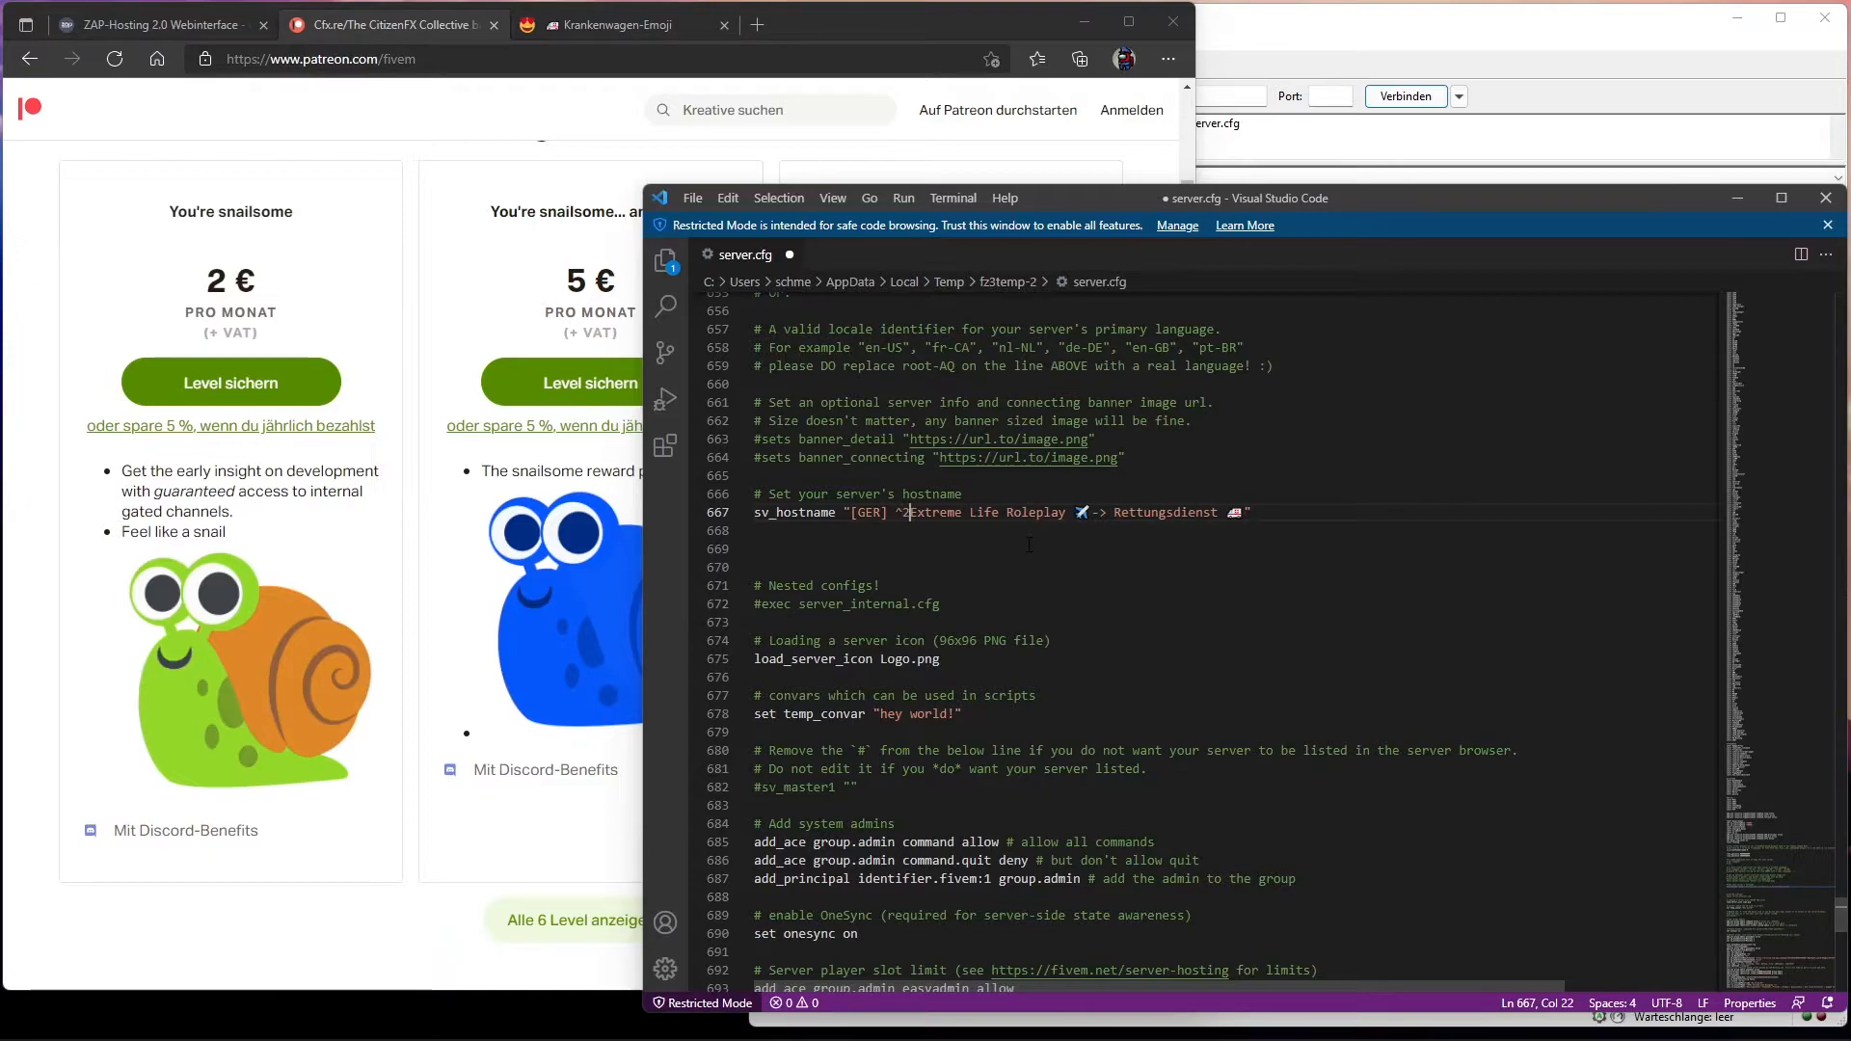
pyautogui.hotkey('ctrl', 'Right')
pyautogui.press('Right')
pyautogui.write('^5')
# Step: Insert ^7 before "Roleplay" and ^3 before "Rettungsdienst" in the sv_hostname value
pyautogui.hotkey('ctrl', 'Right')
pyautogui.press('Right')
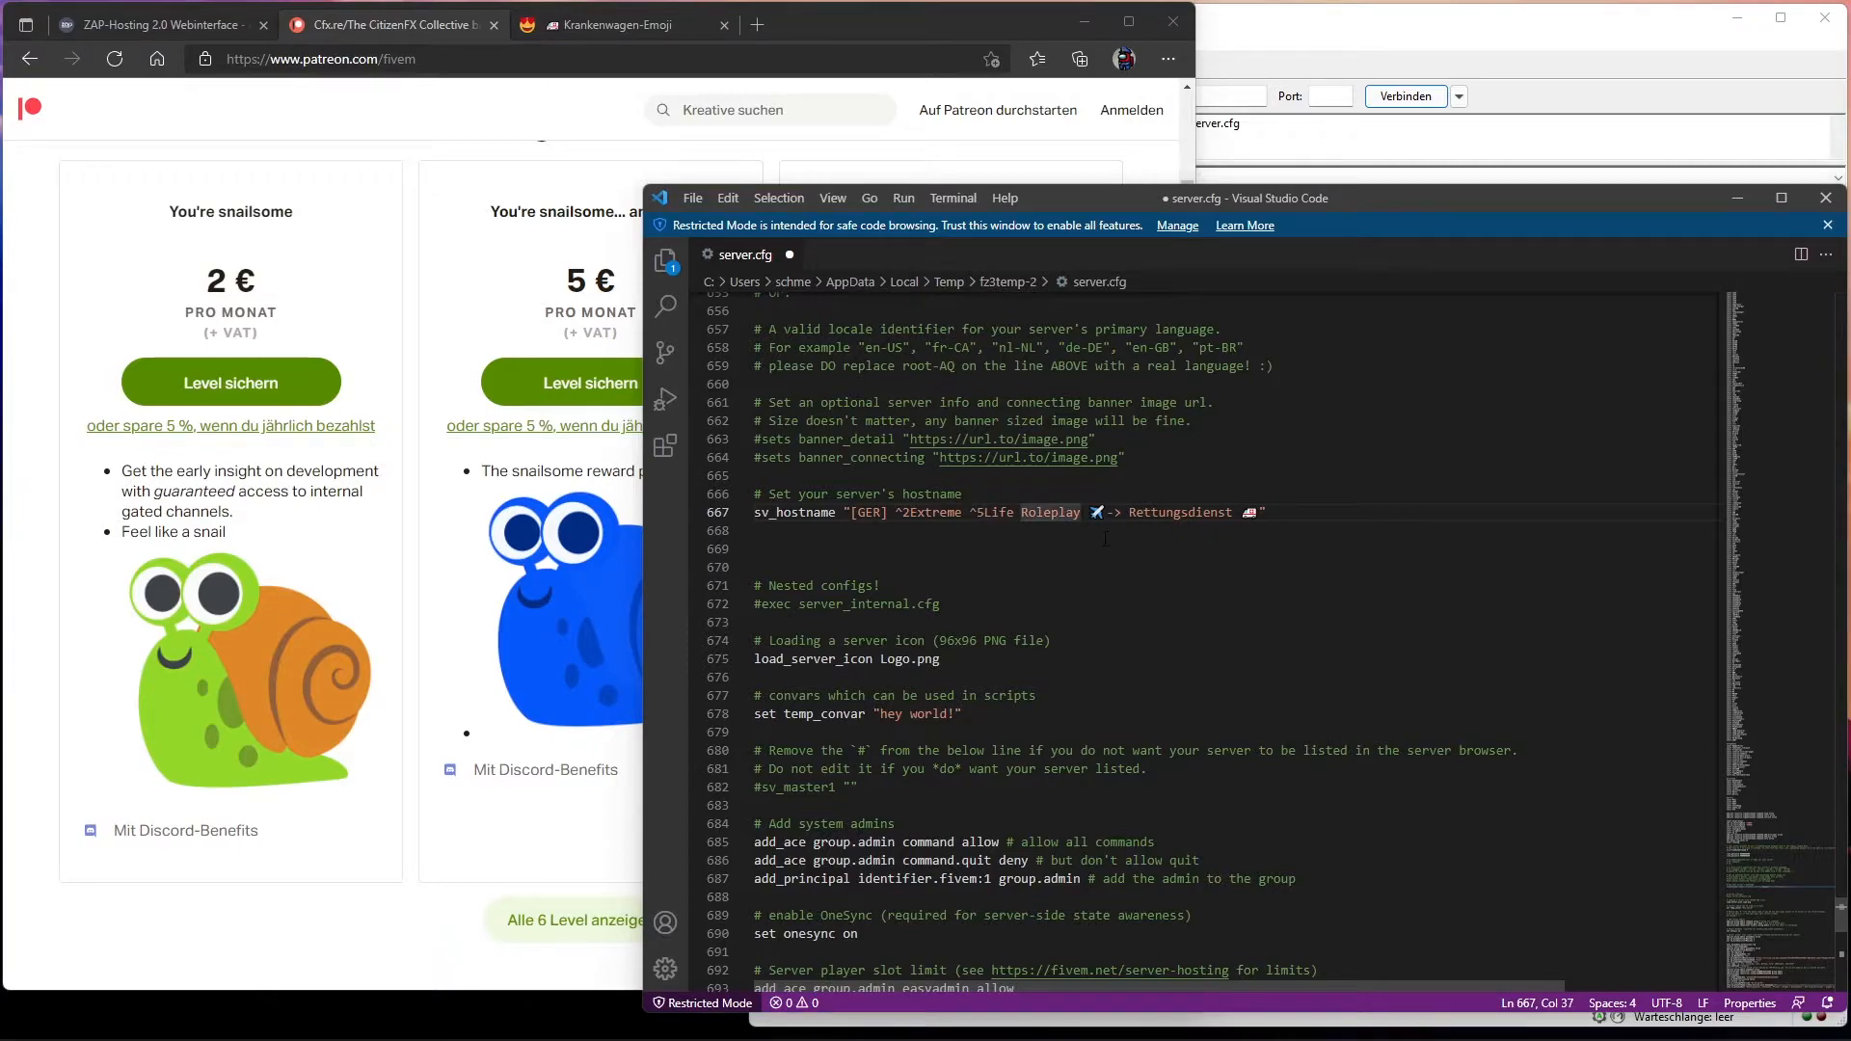
pyautogui.write('^7')
pyautogui.hotkey('ctrl', 'Right')
pyautogui.hotkey('ctrl', 'Right')
pyautogui.press('Right')
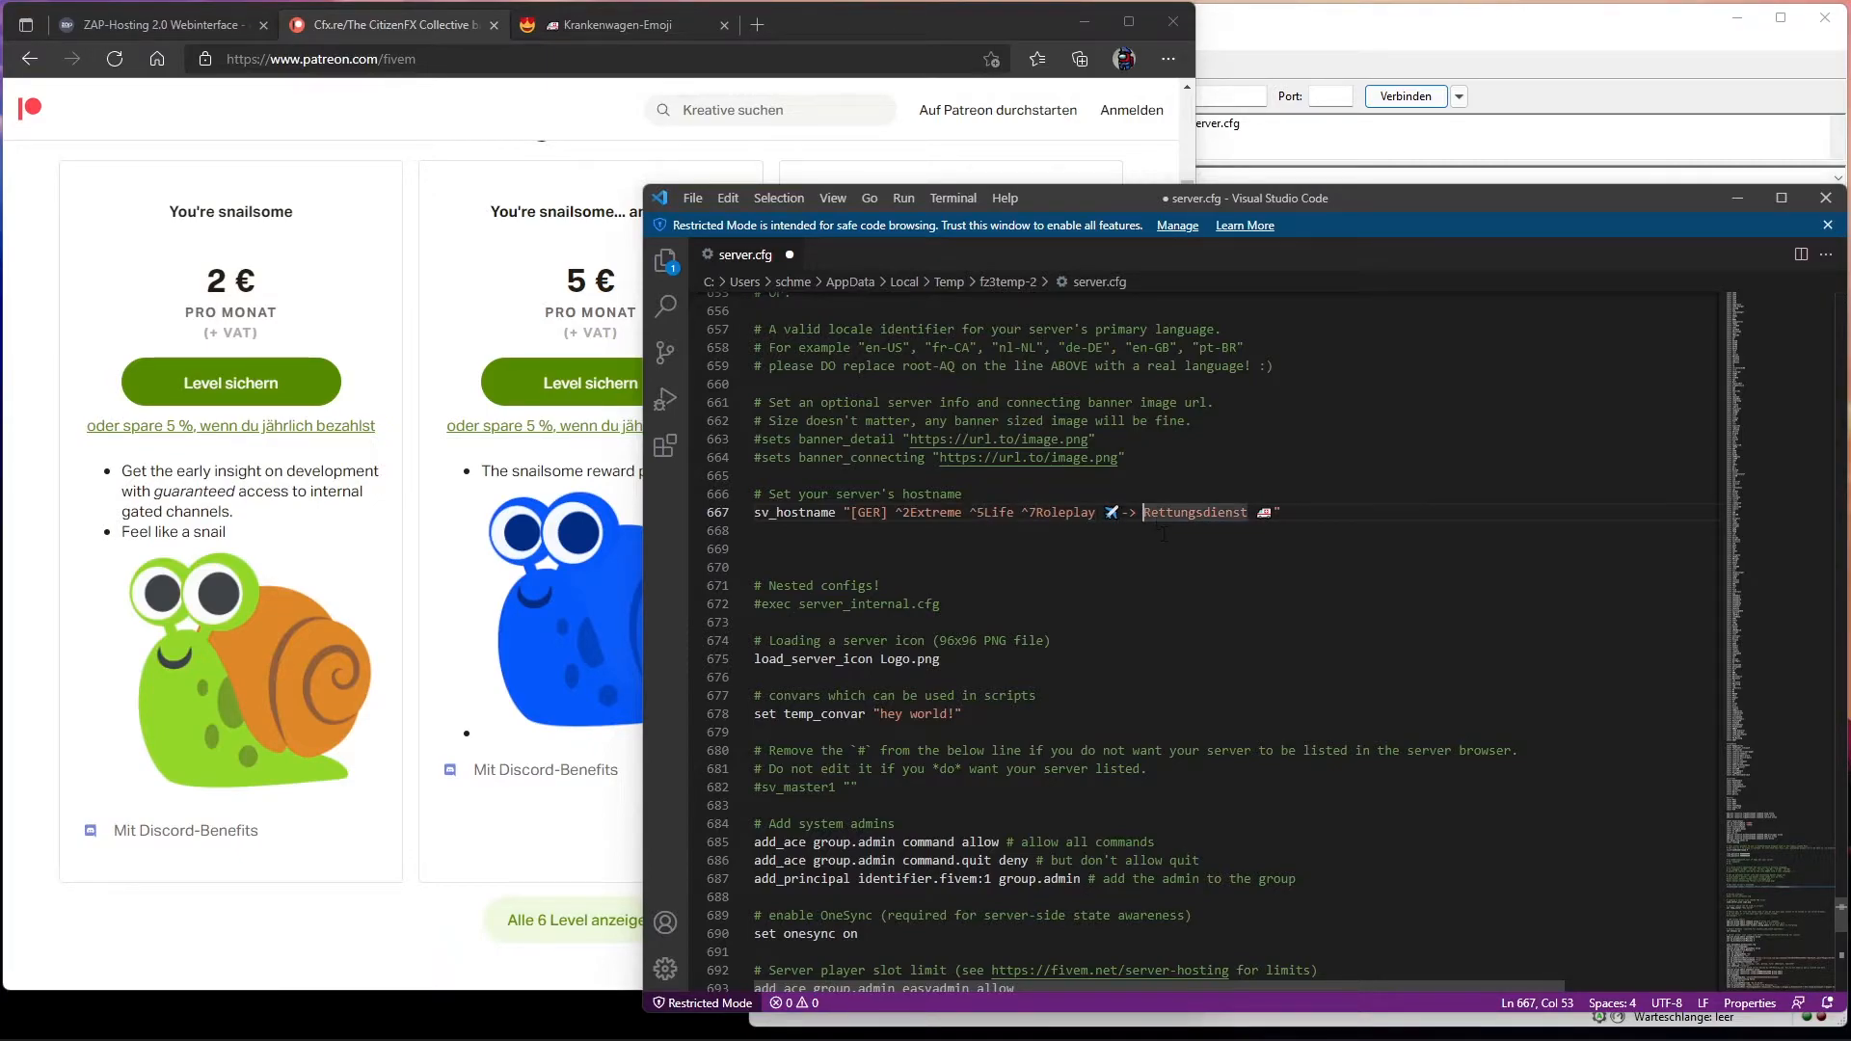
pyautogui.write('^3')
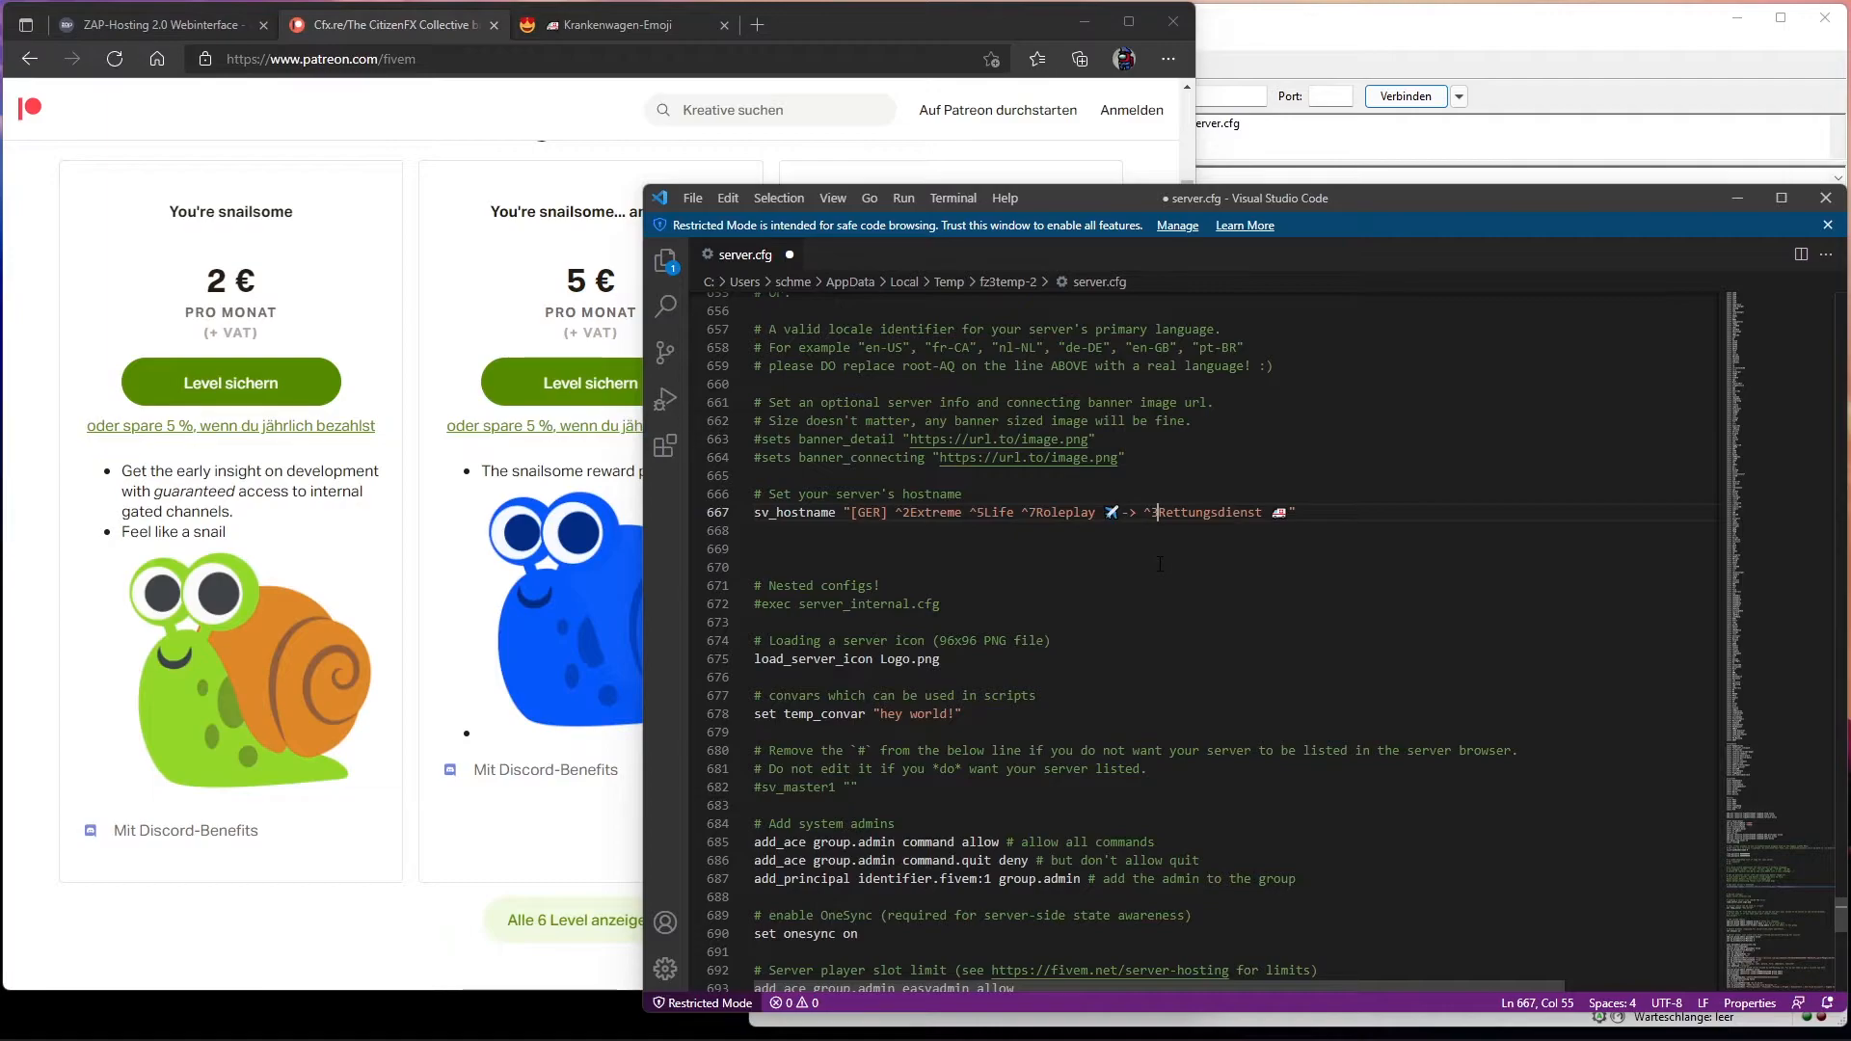
# Step: Save server.cfg with the added color codes and close Visual Studio Code
pyautogui.hotkey('ctrl', 's')
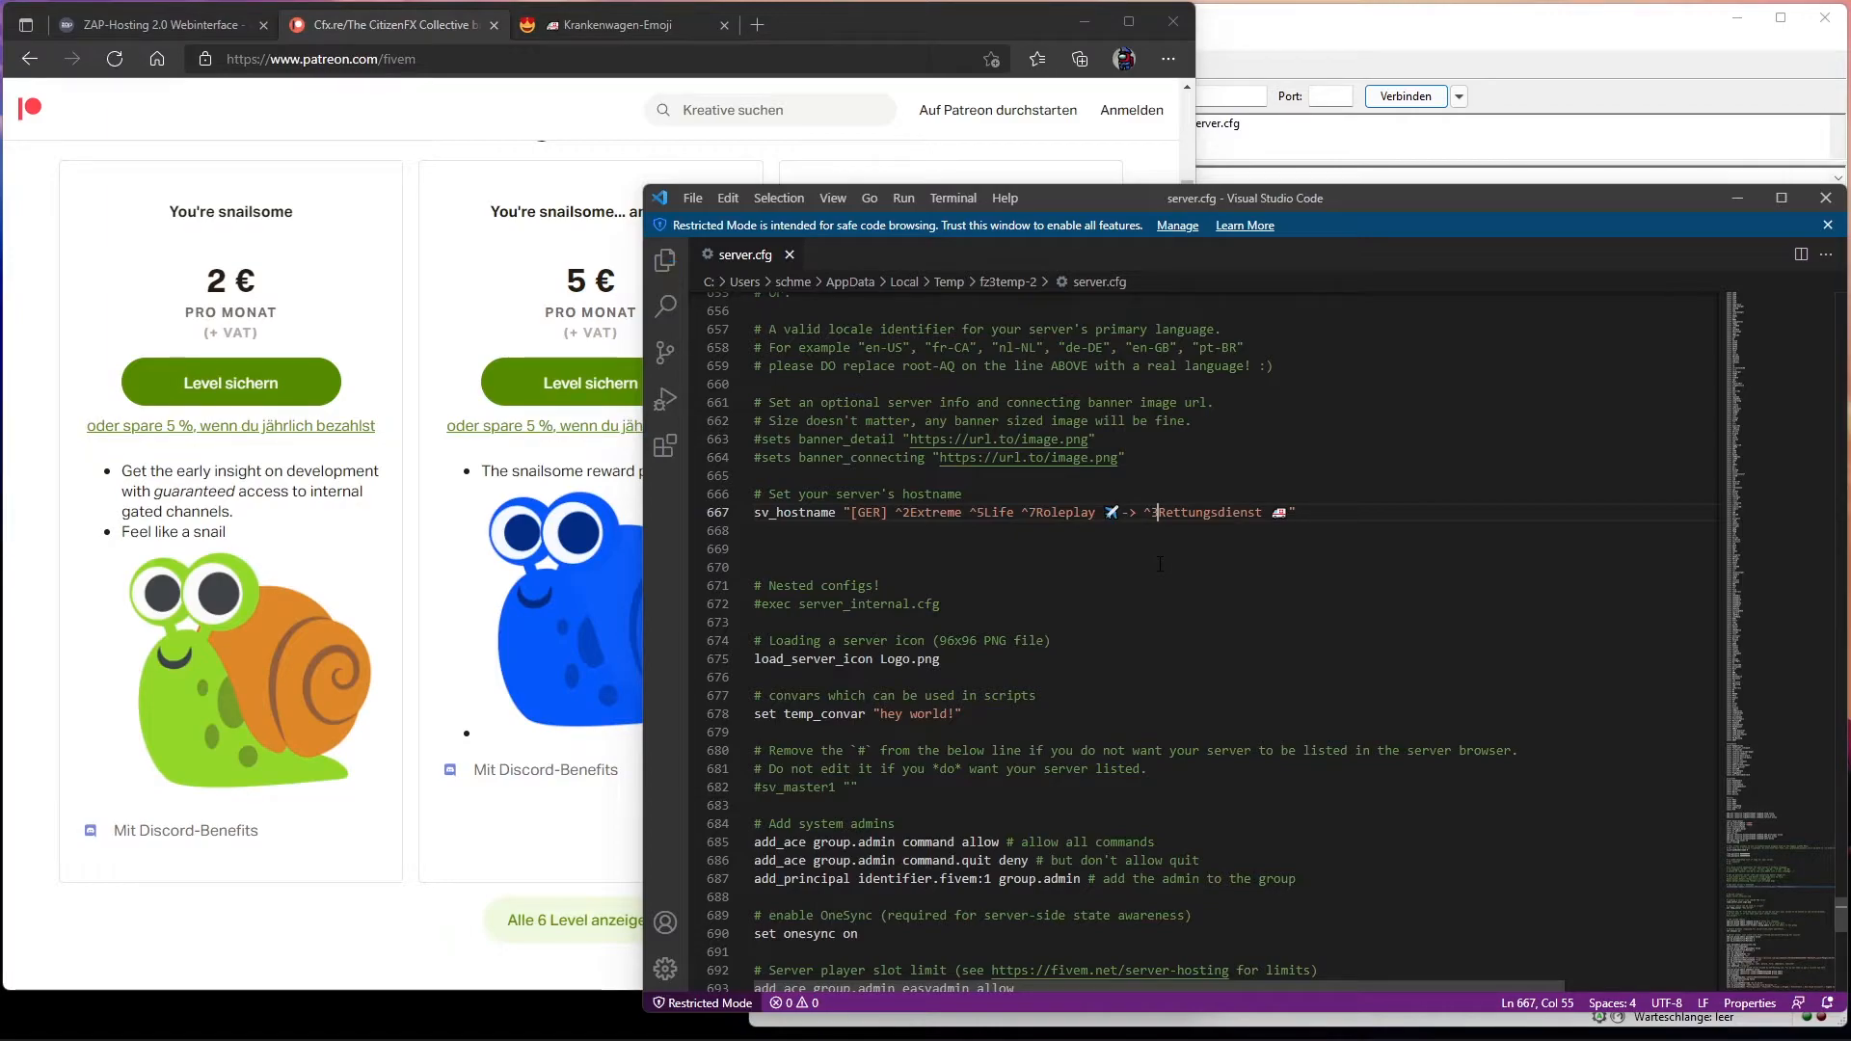
pyautogui.click(1822, 202)
pyautogui.click(1368, 785)
pyautogui.click(1274, 602)
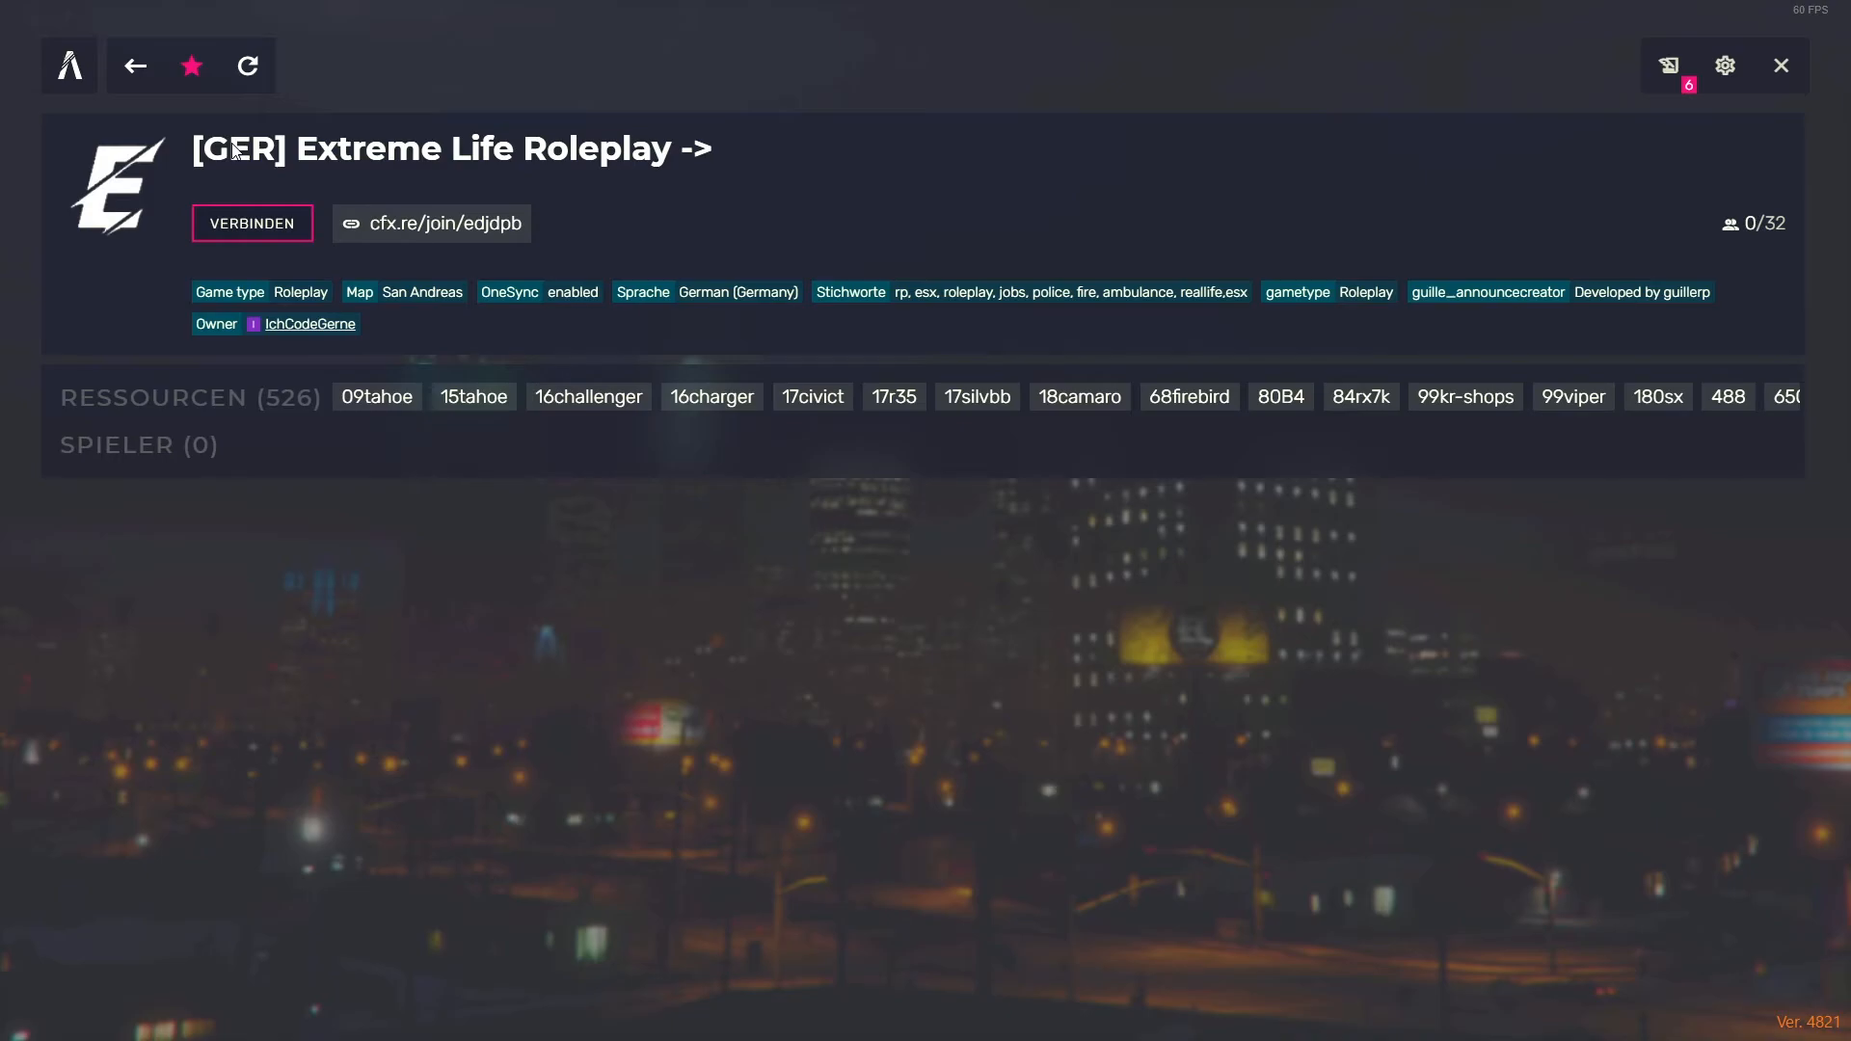
# Step: Switch to the ZAP-Hosting web interface, open its documentation and go to the FiveM article "Servernamen färben"
pyautogui.press('super')
pyautogui.click(755, 1018)
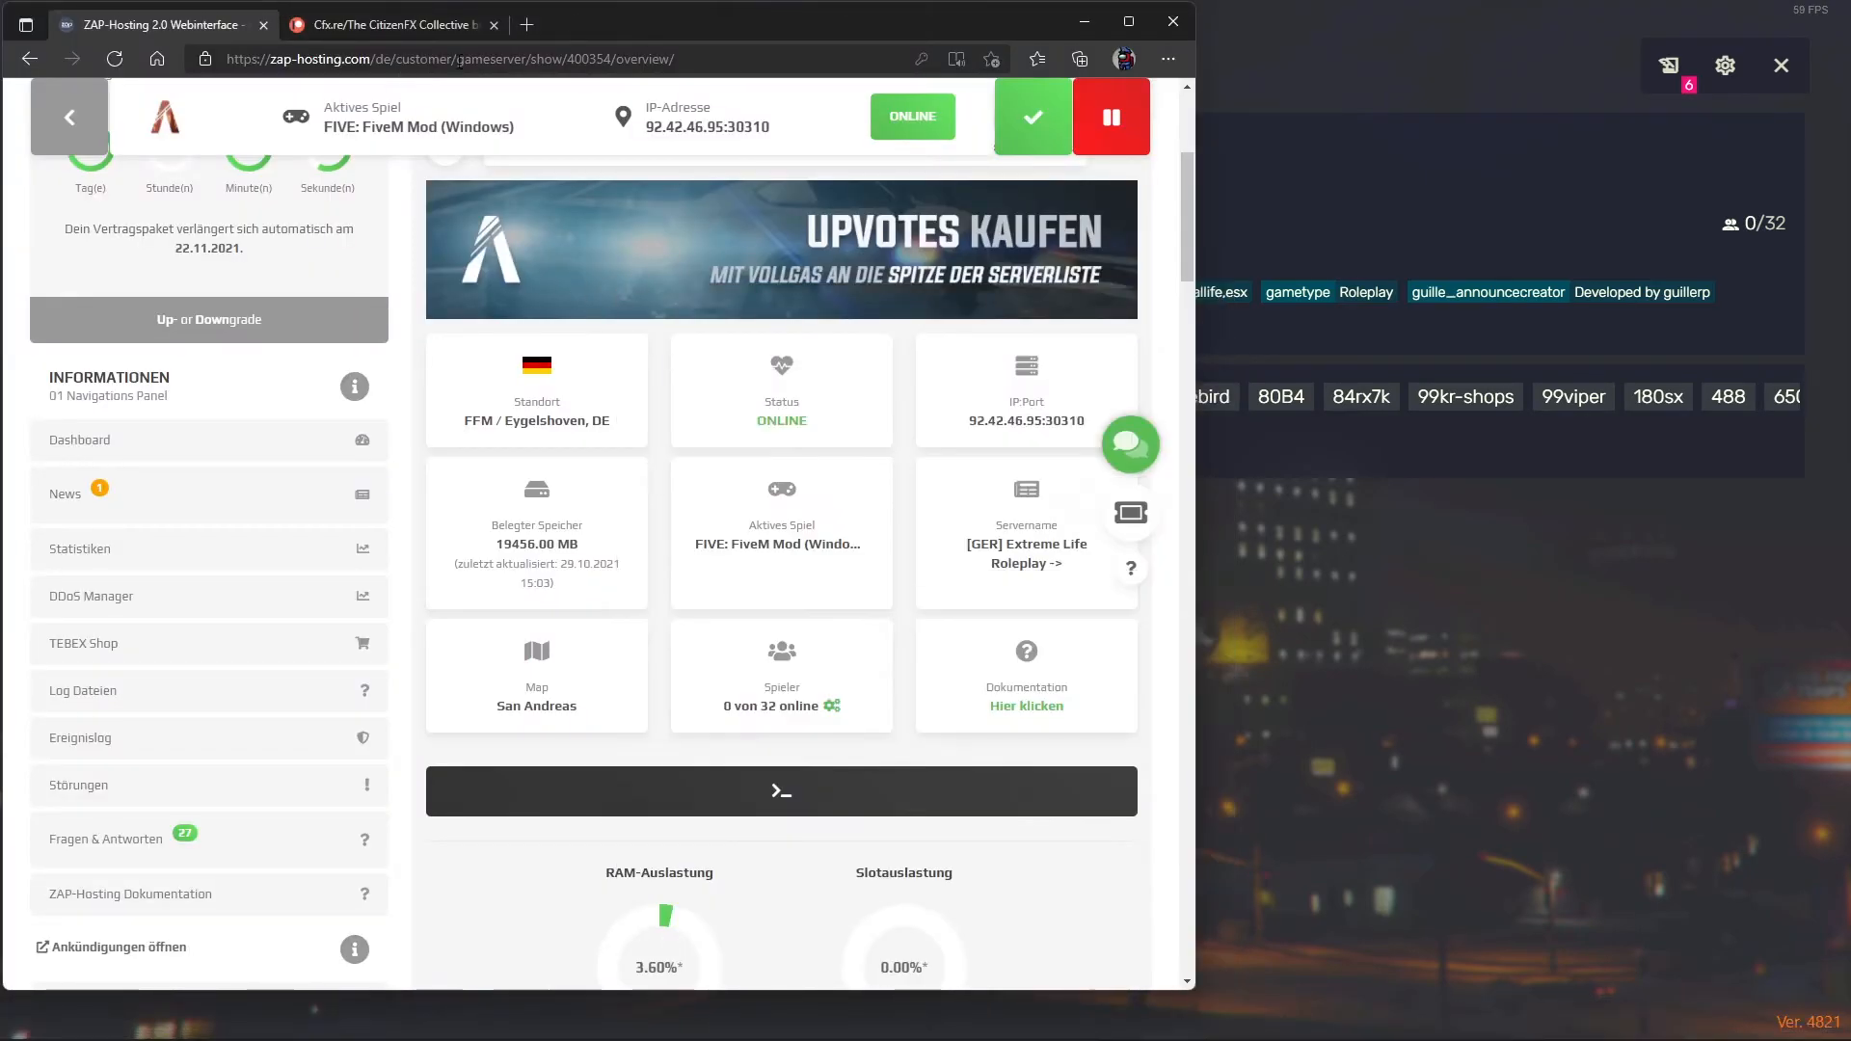
pyautogui.scroll(4, 299, 159)
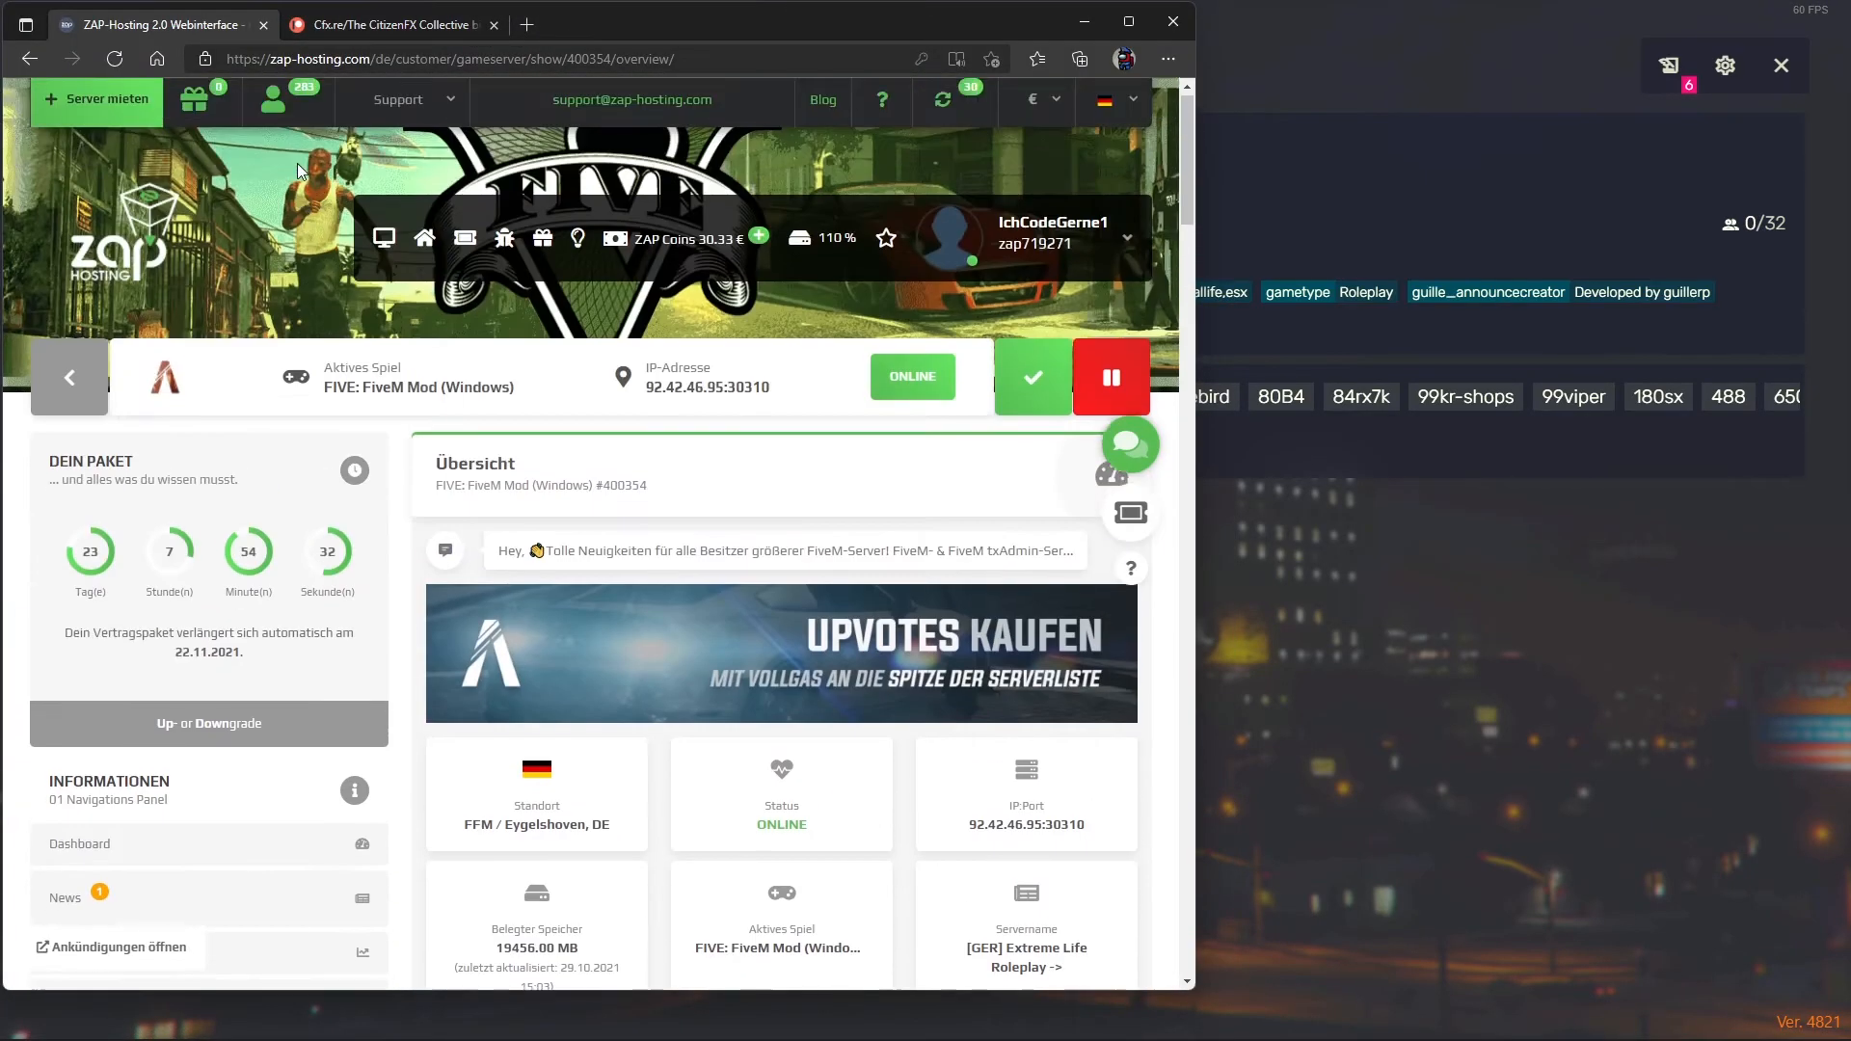
pyautogui.click(391, 89)
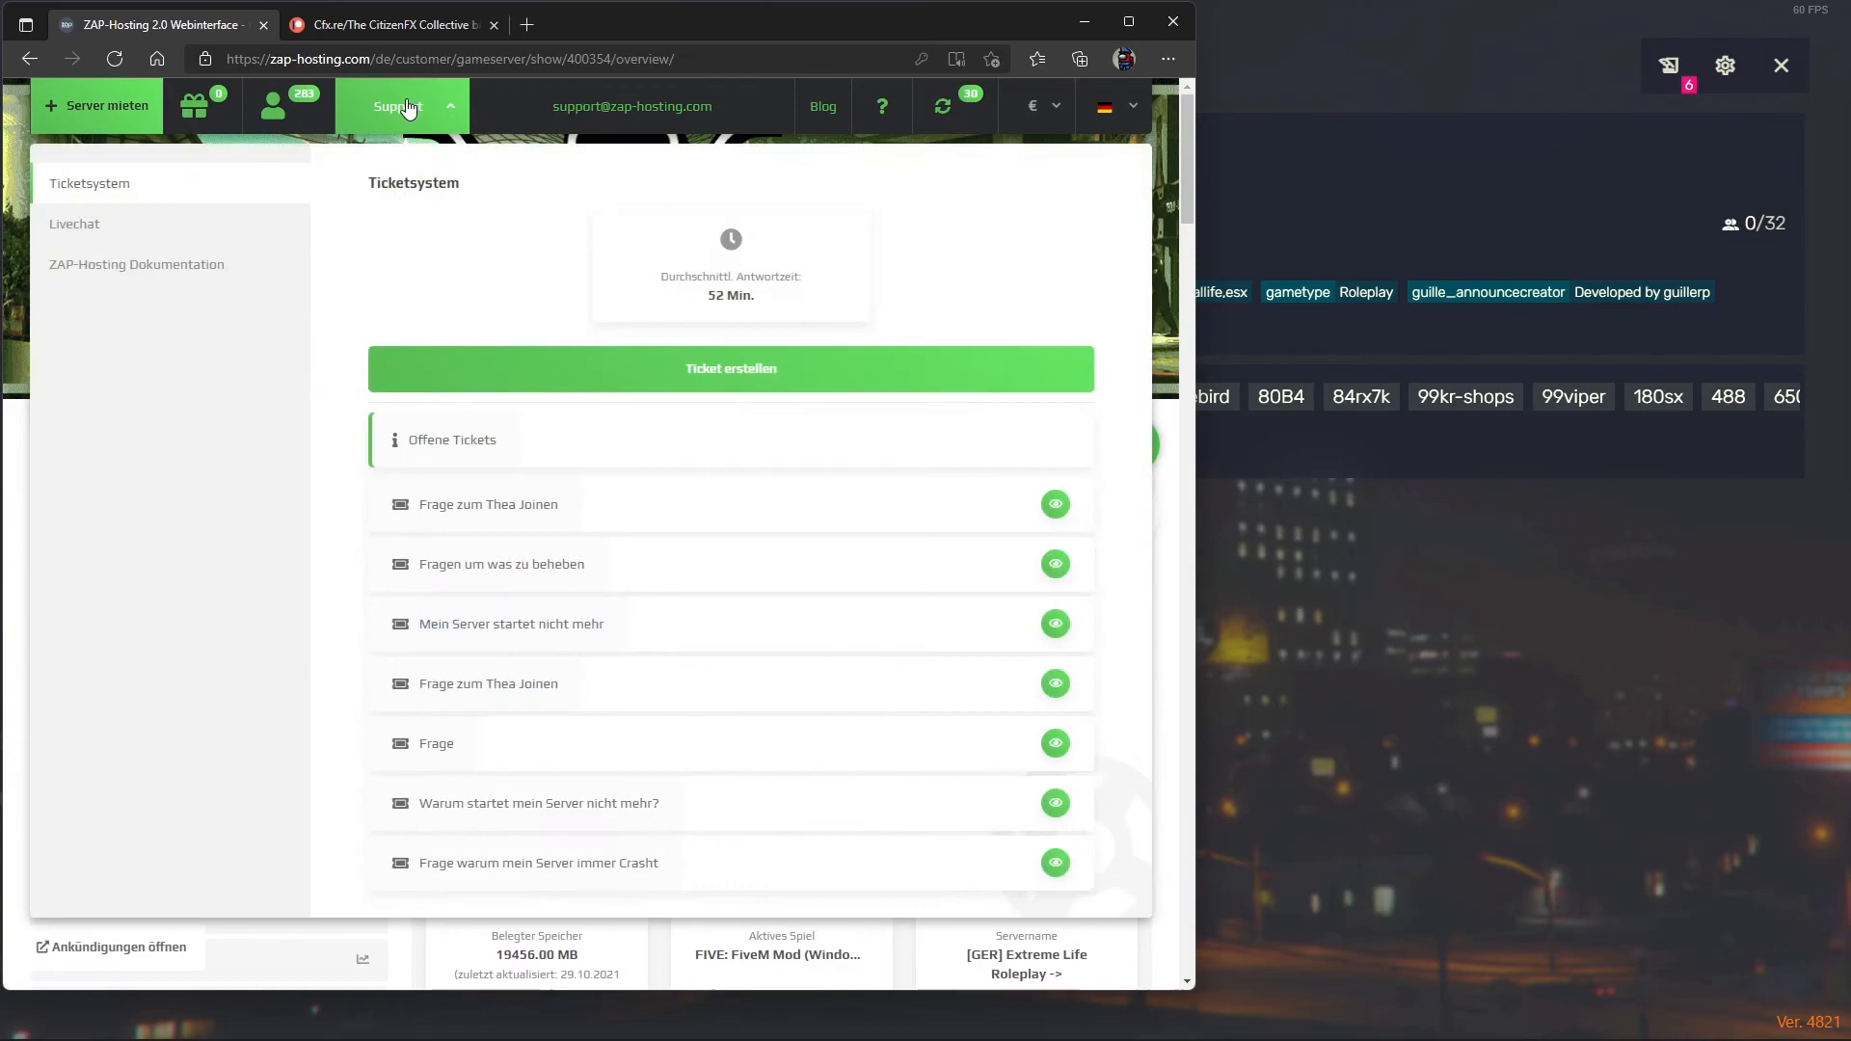
pyautogui.click(165, 272)
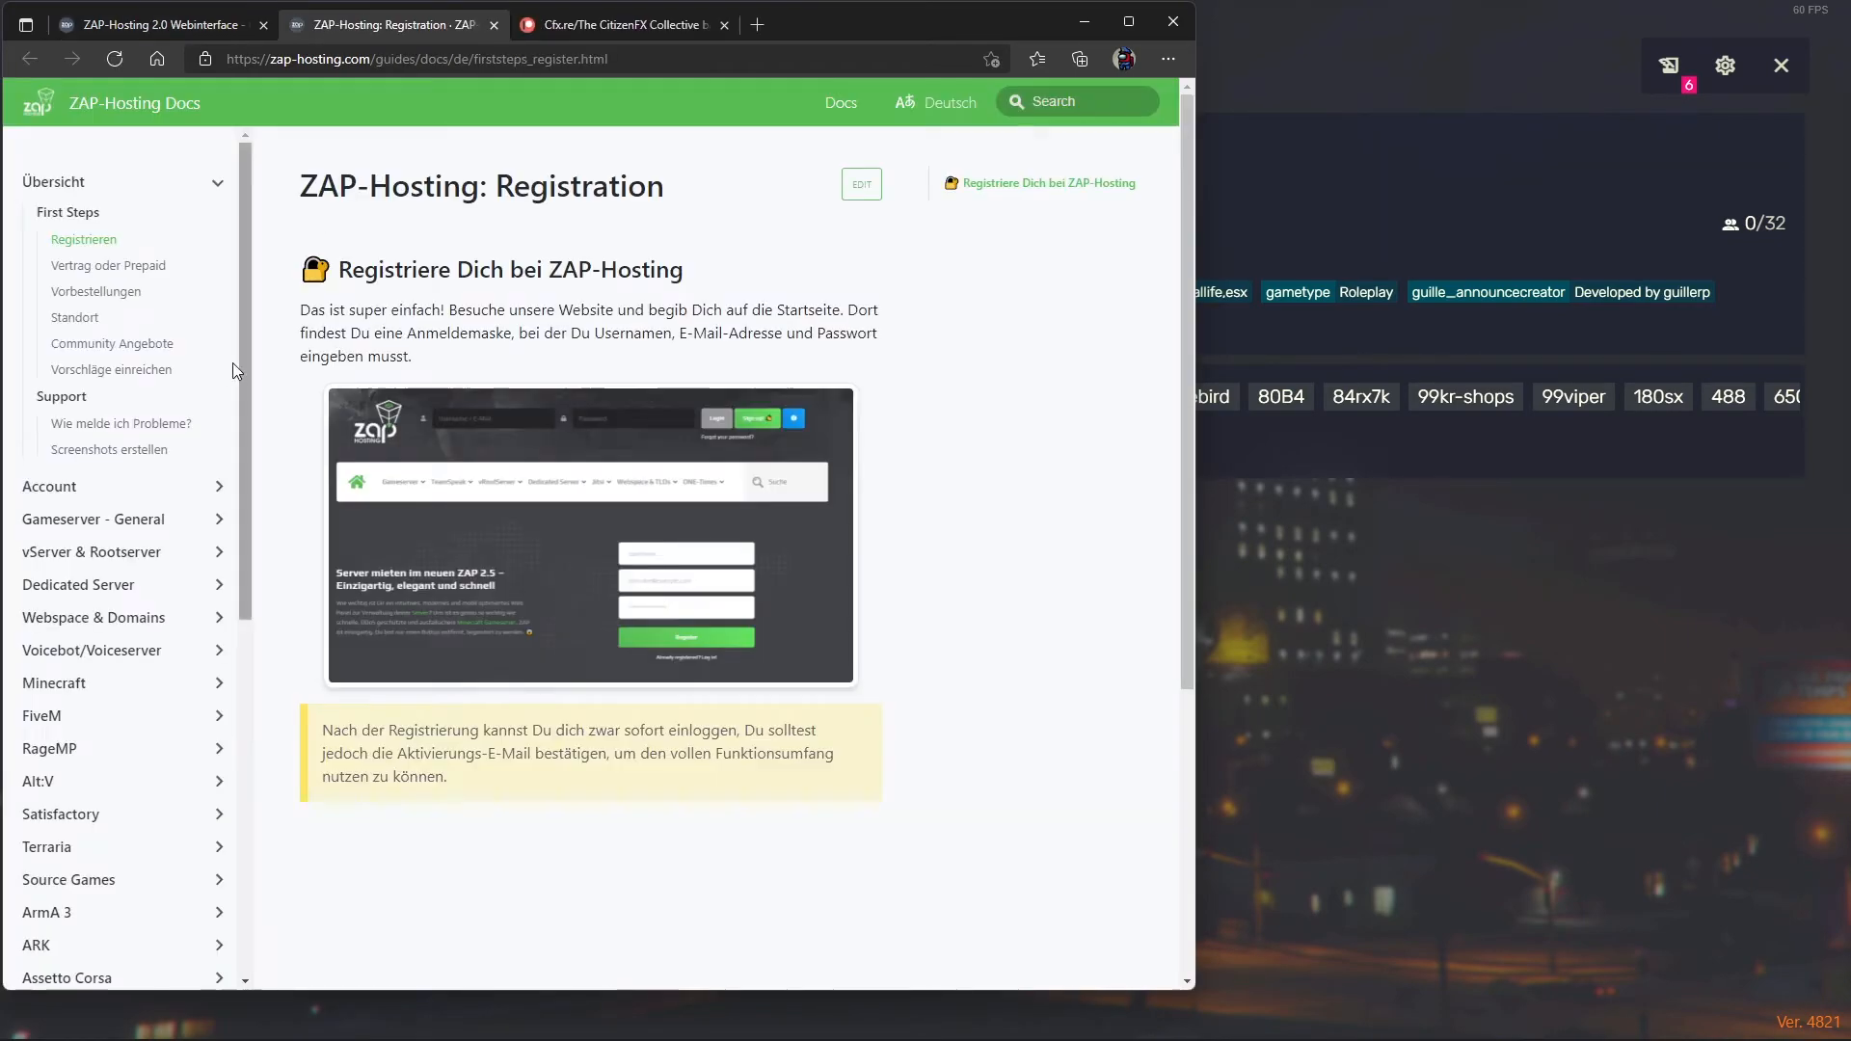
pyautogui.scroll(-3, 58, 444)
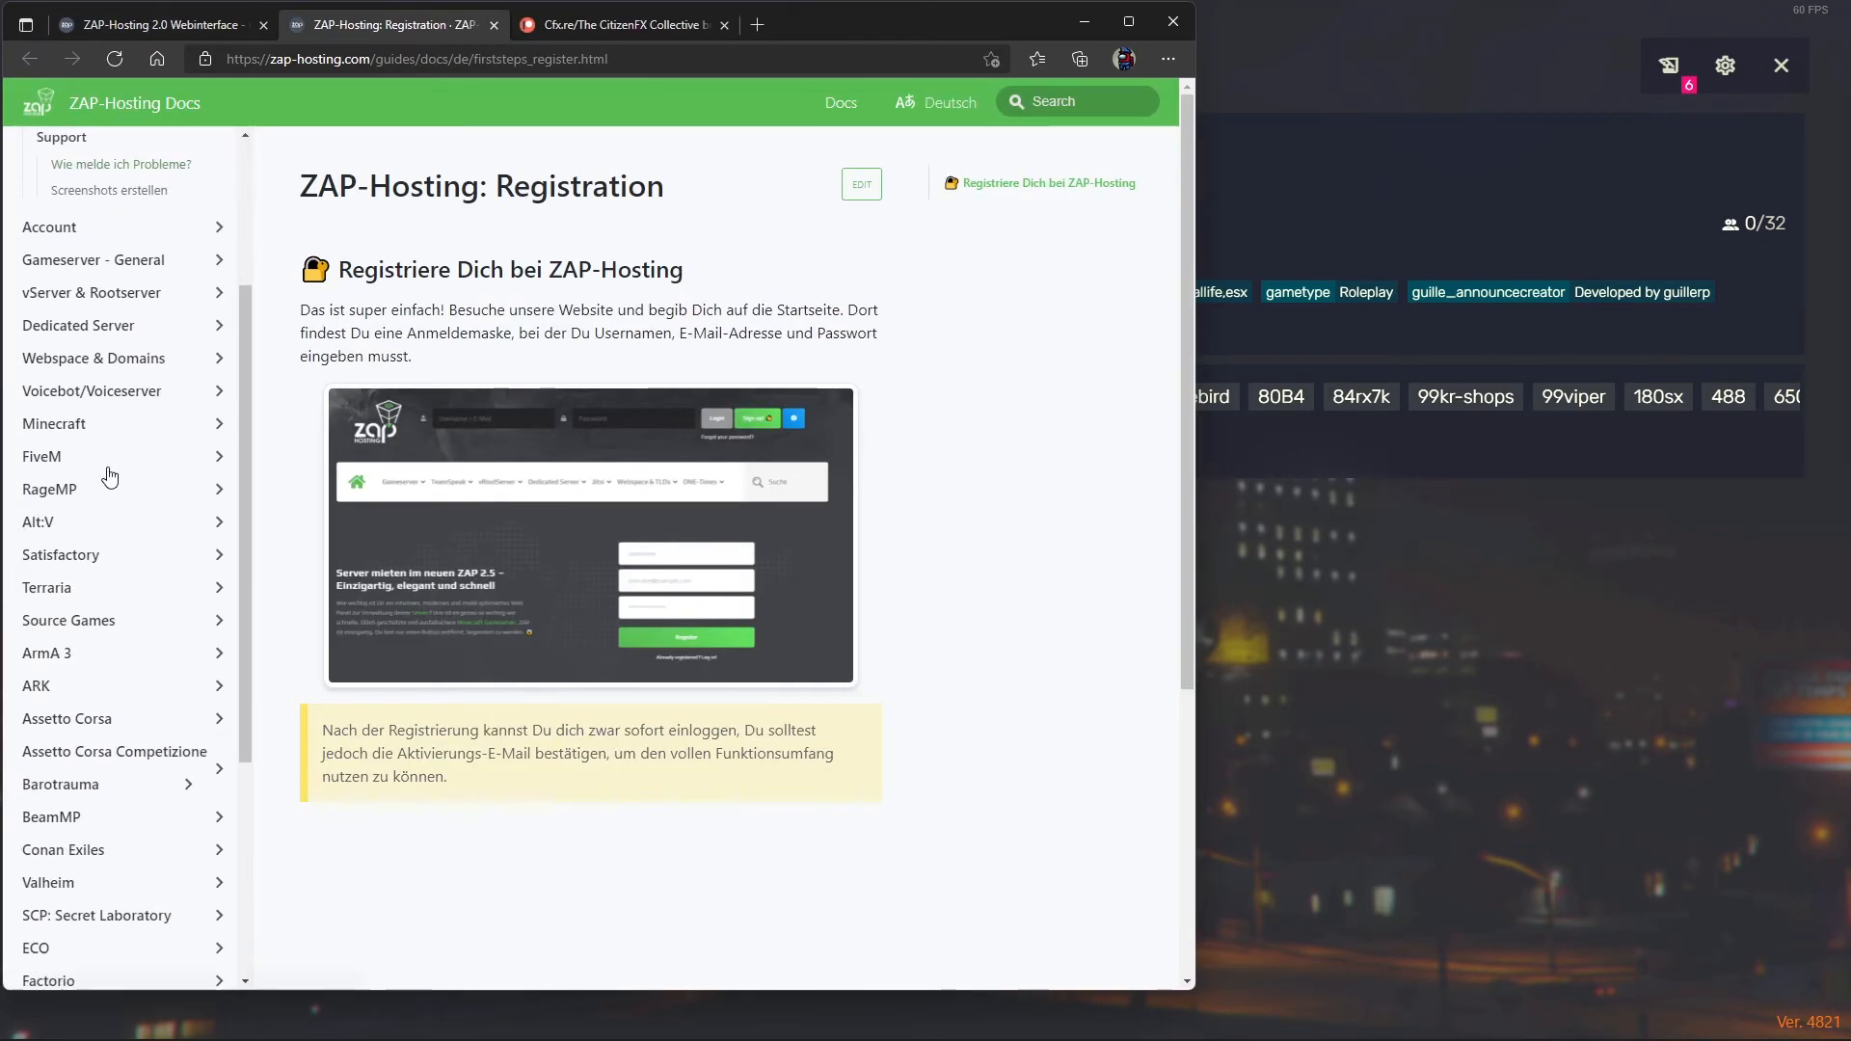
pyautogui.click(43, 453)
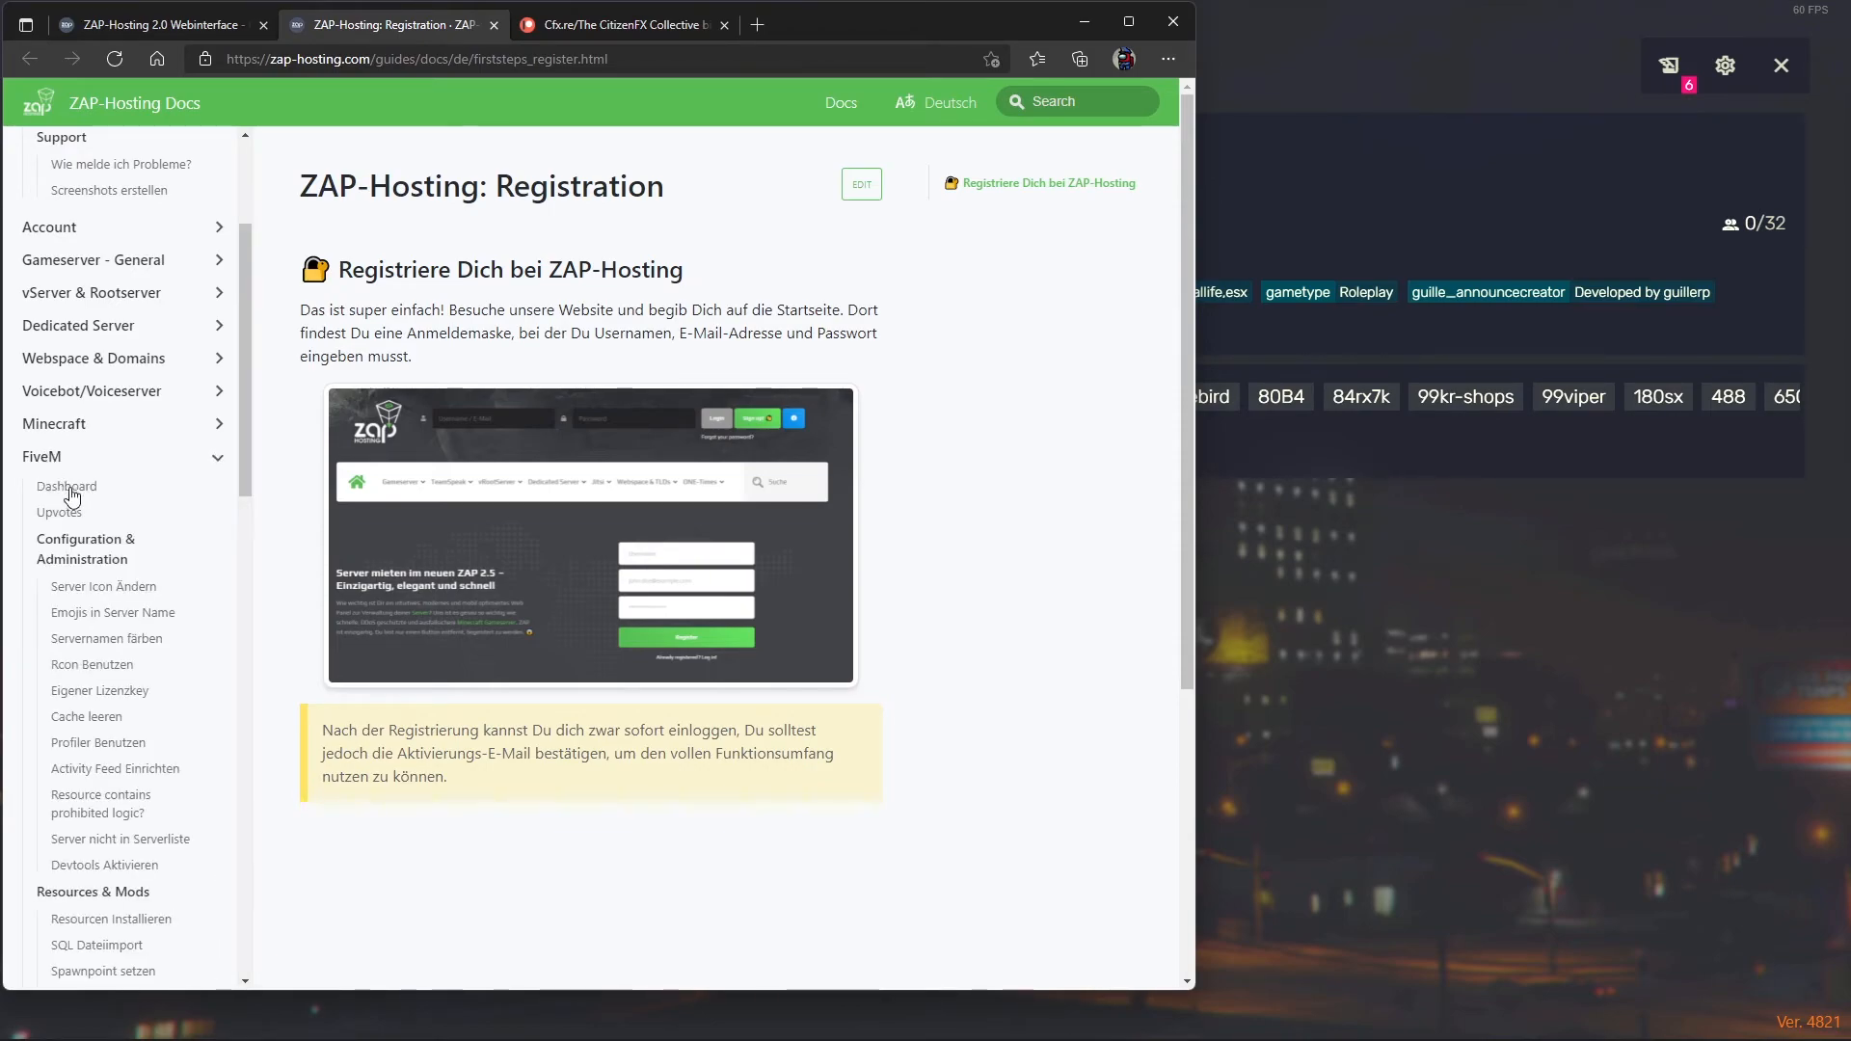
pyautogui.click(101, 639)
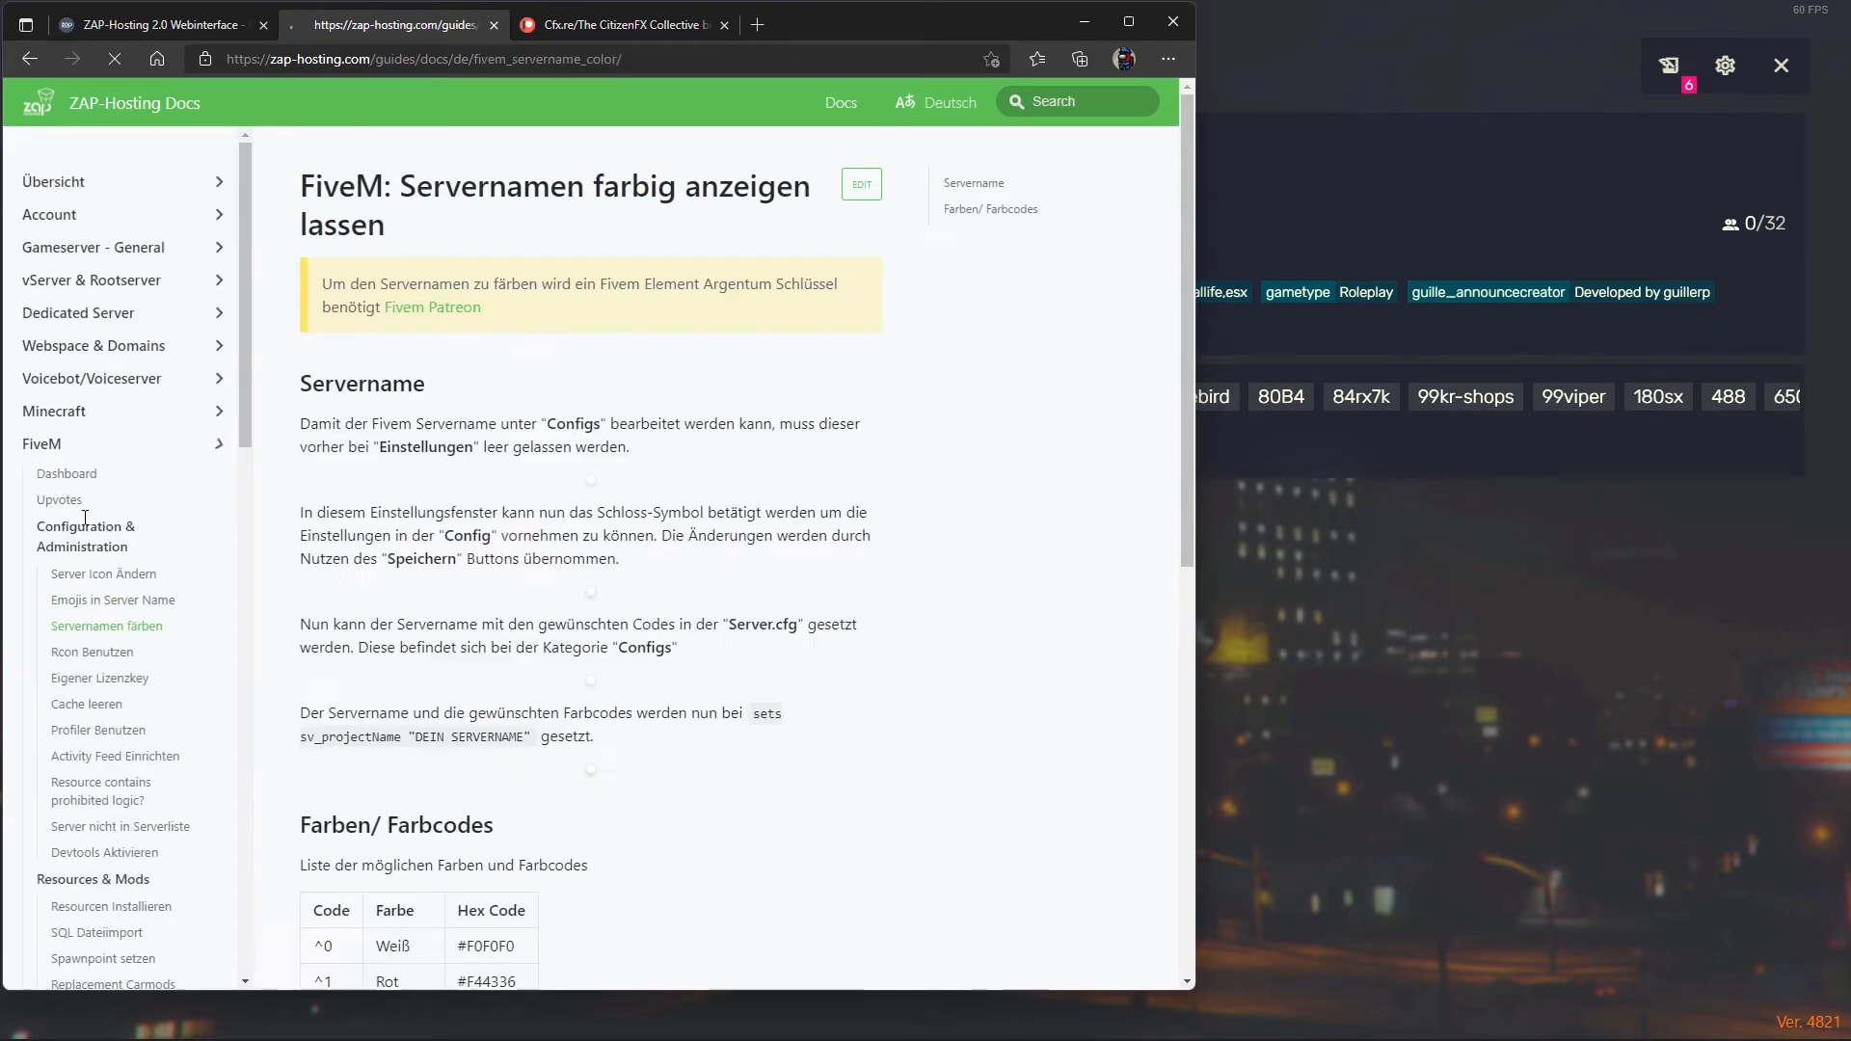
# Step: Examine the sv_projectName example and the table of color codes ^0 to ^9 in the article
pyautogui.scroll(-10, 345, 567)
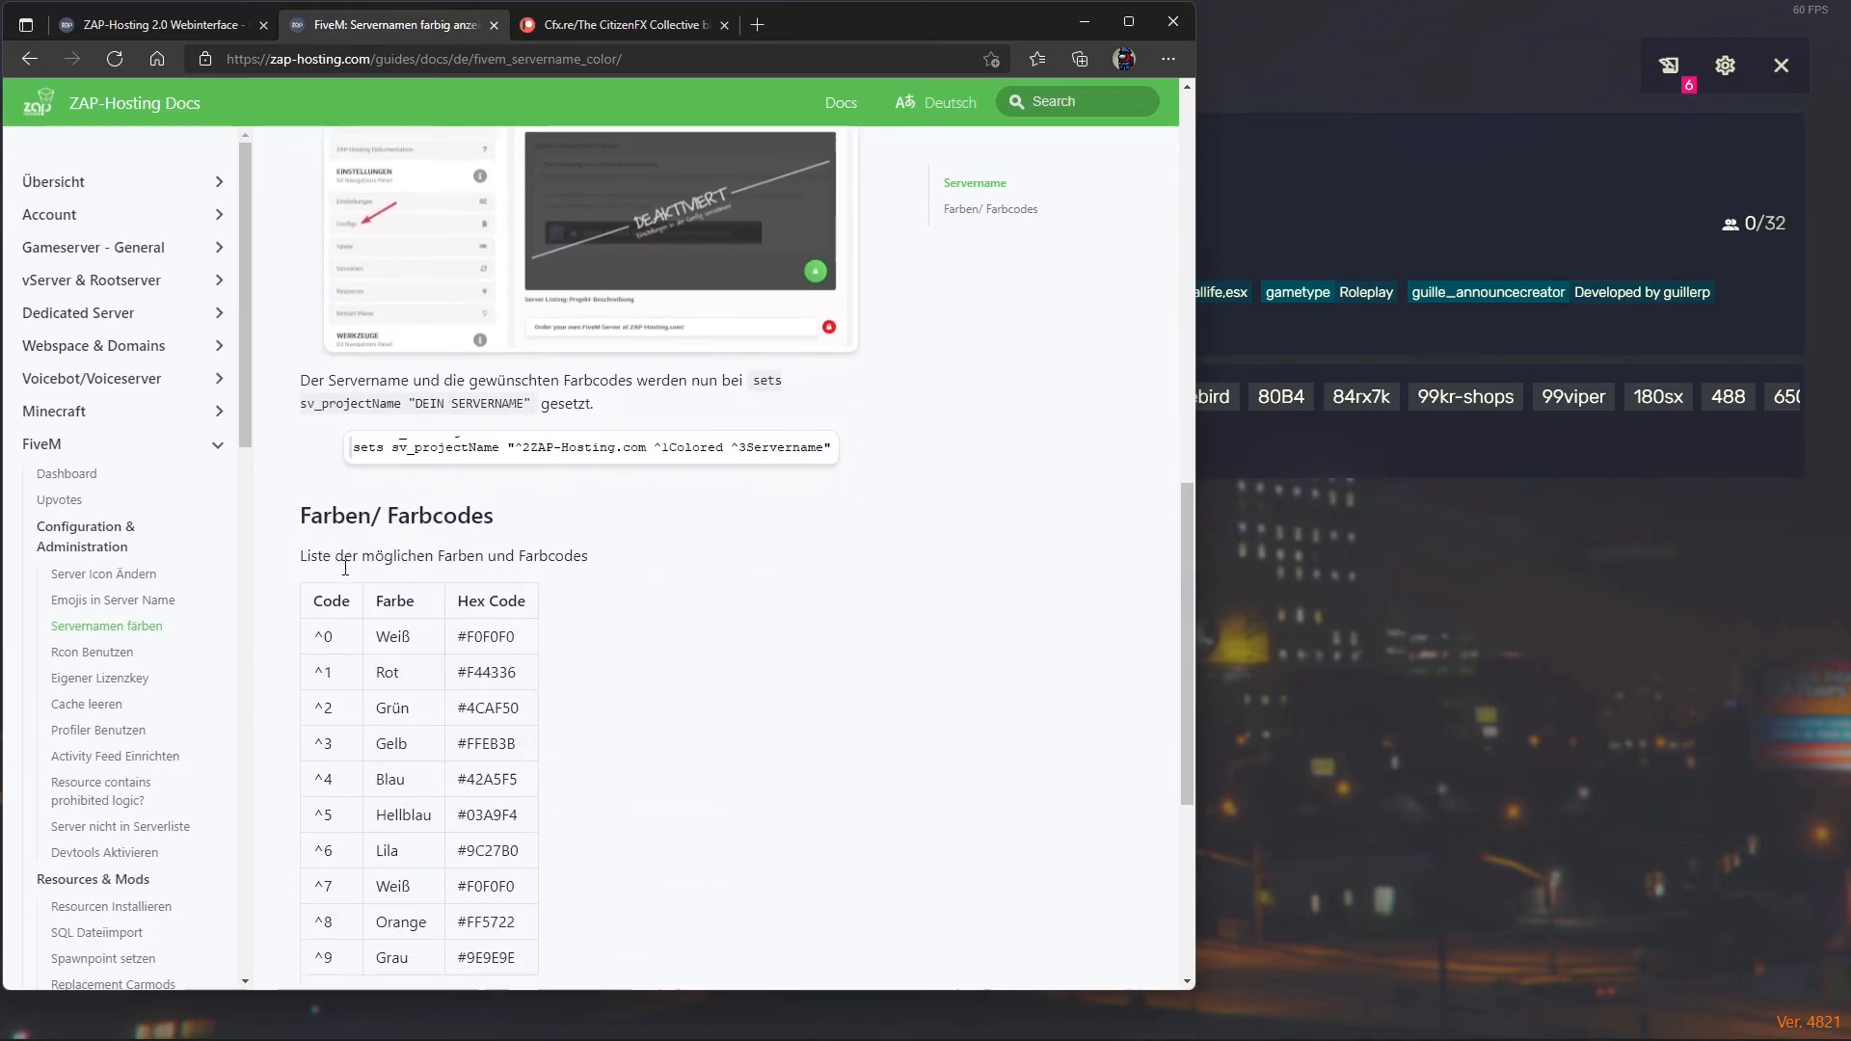
pyautogui.scroll(-4, 345, 567)
pyautogui.scroll(2, 415, 400)
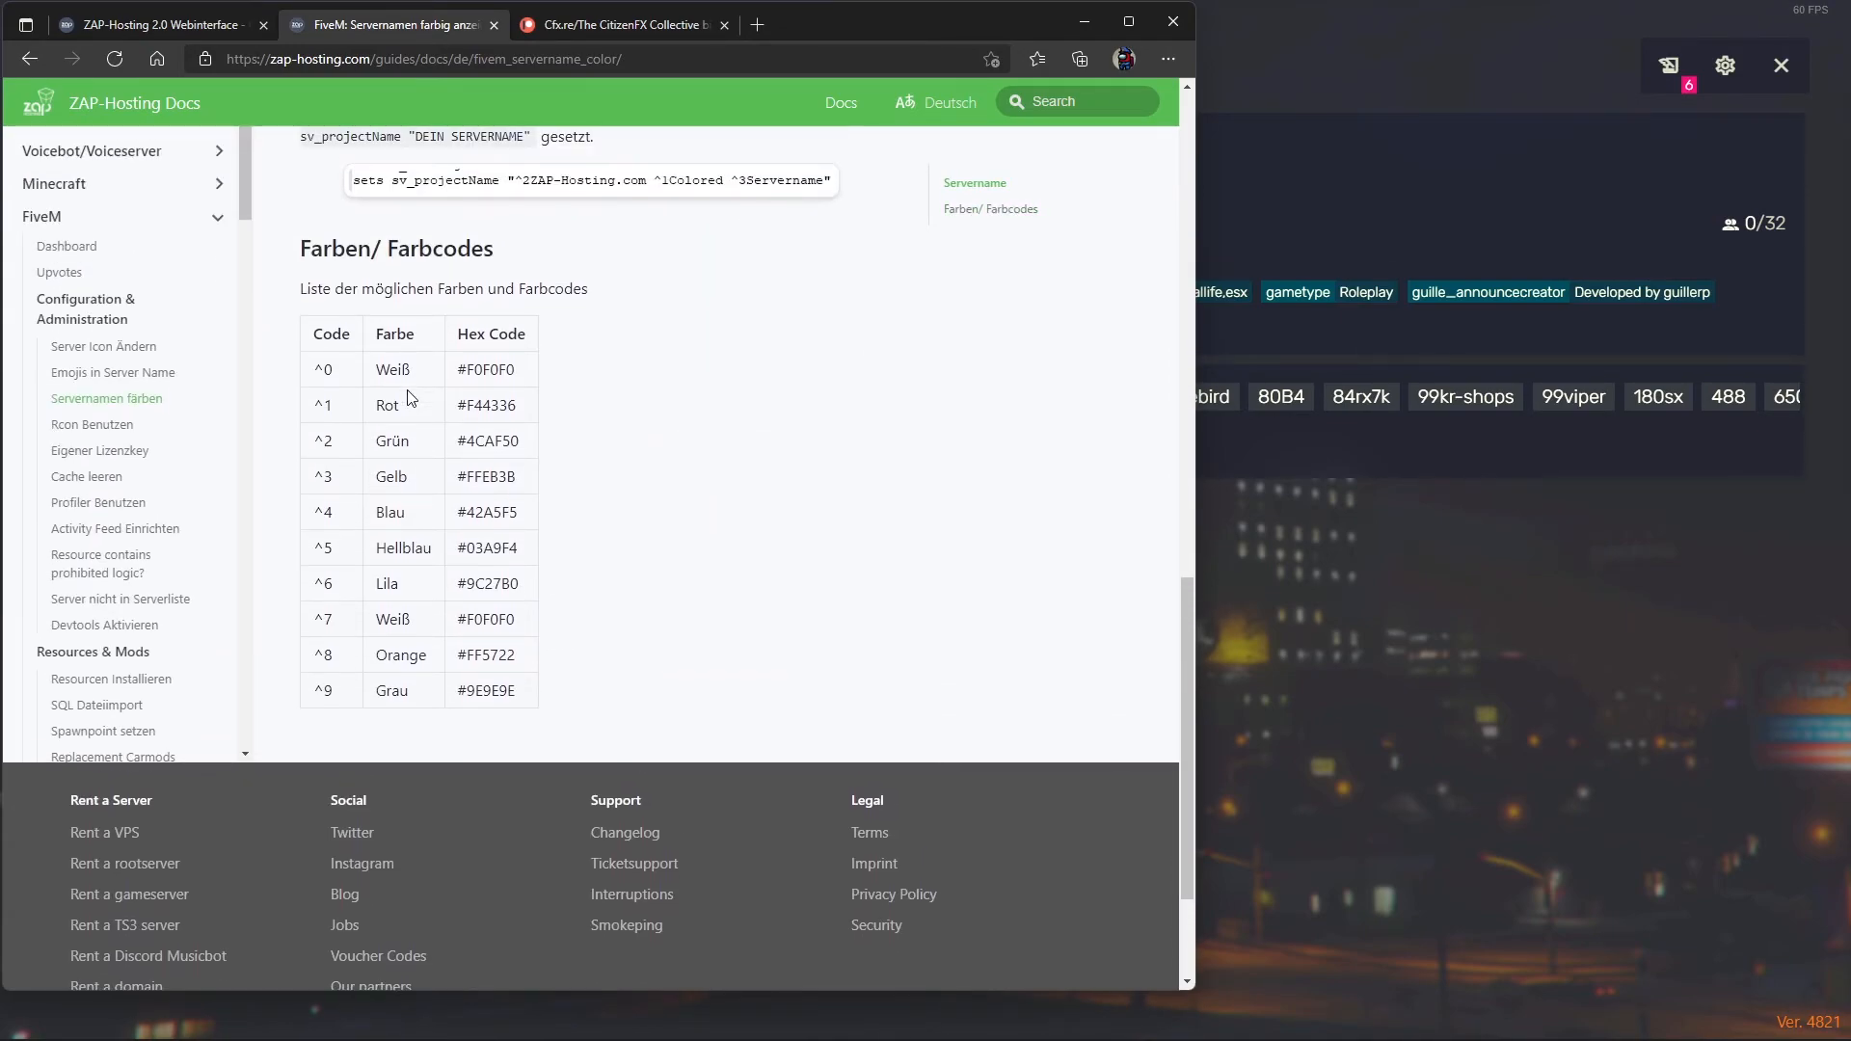
pyautogui.scroll(1, 406, 369)
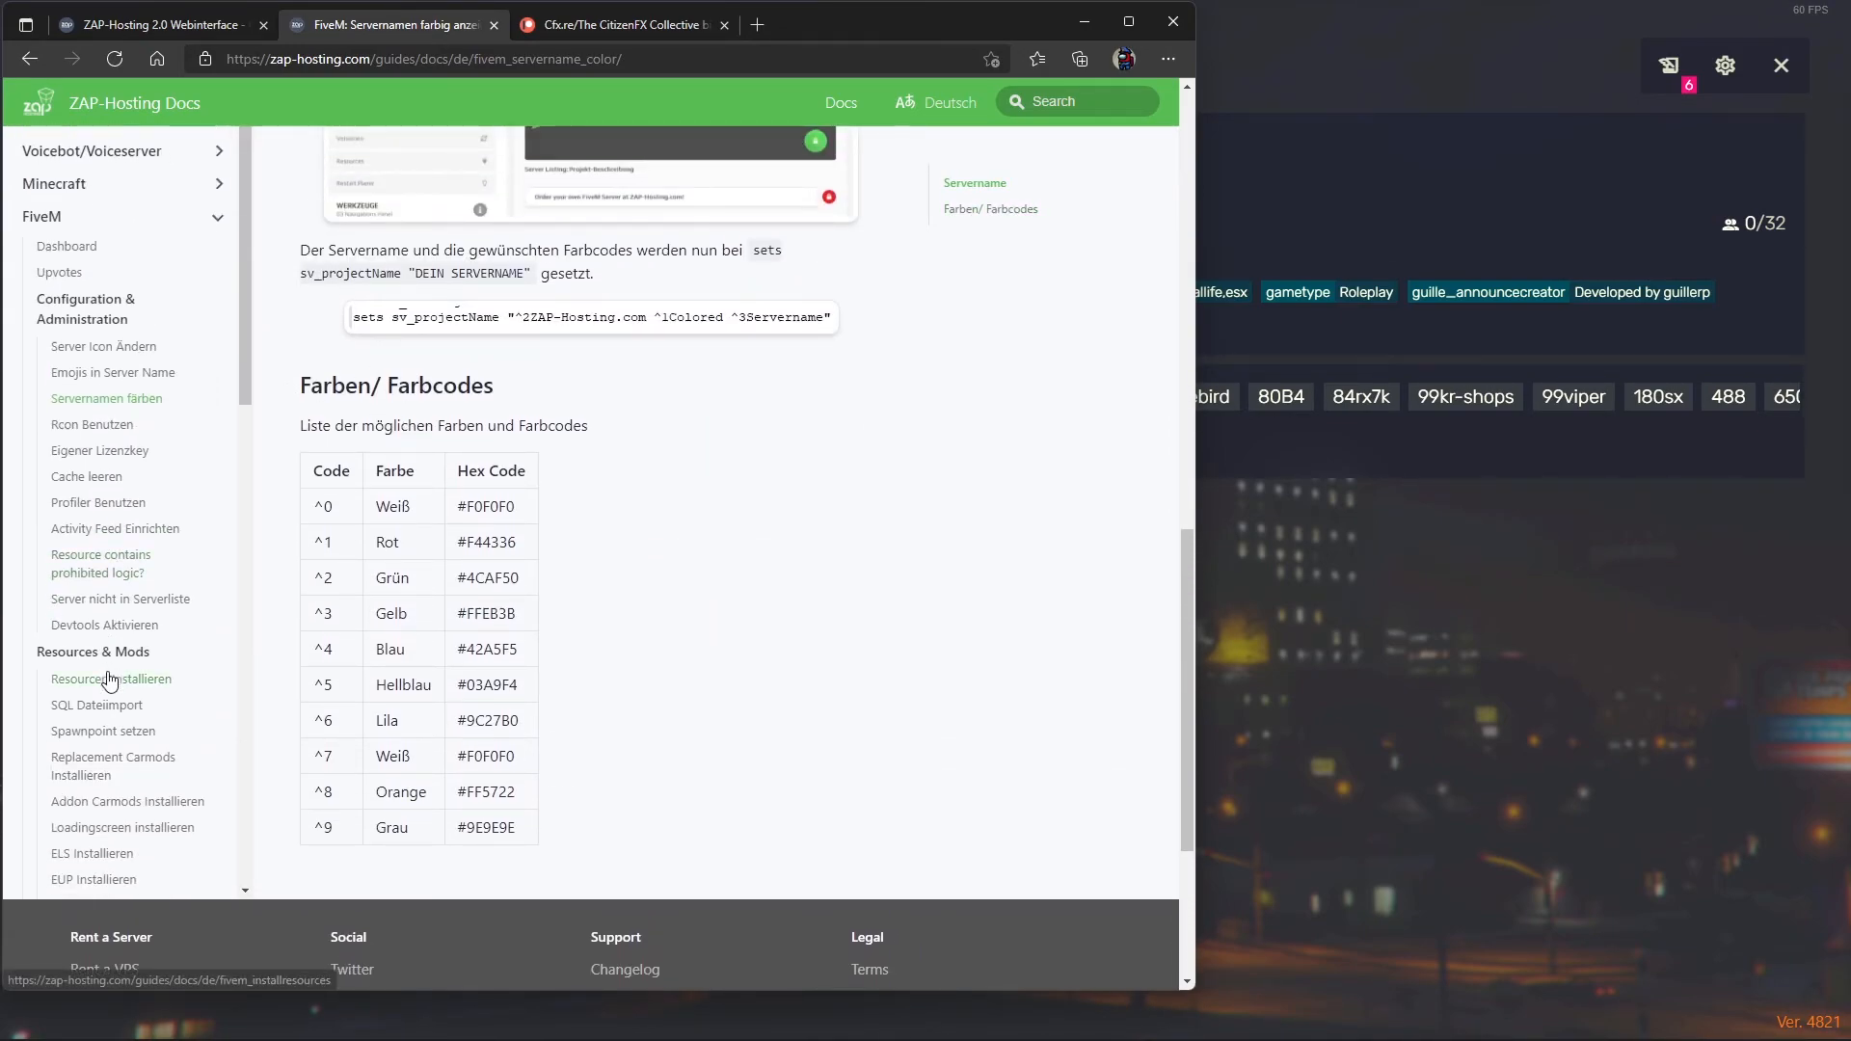
# Step: Browse the documentation's categories, collapse FiveM, expand Übersicht, and return to the server's detail page in FiveM
pyautogui.scroll(-8, 110, 682)
pyautogui.scroll(4, 125, 597)
pyautogui.scroll(5, 121, 463)
pyautogui.click(104, 358)
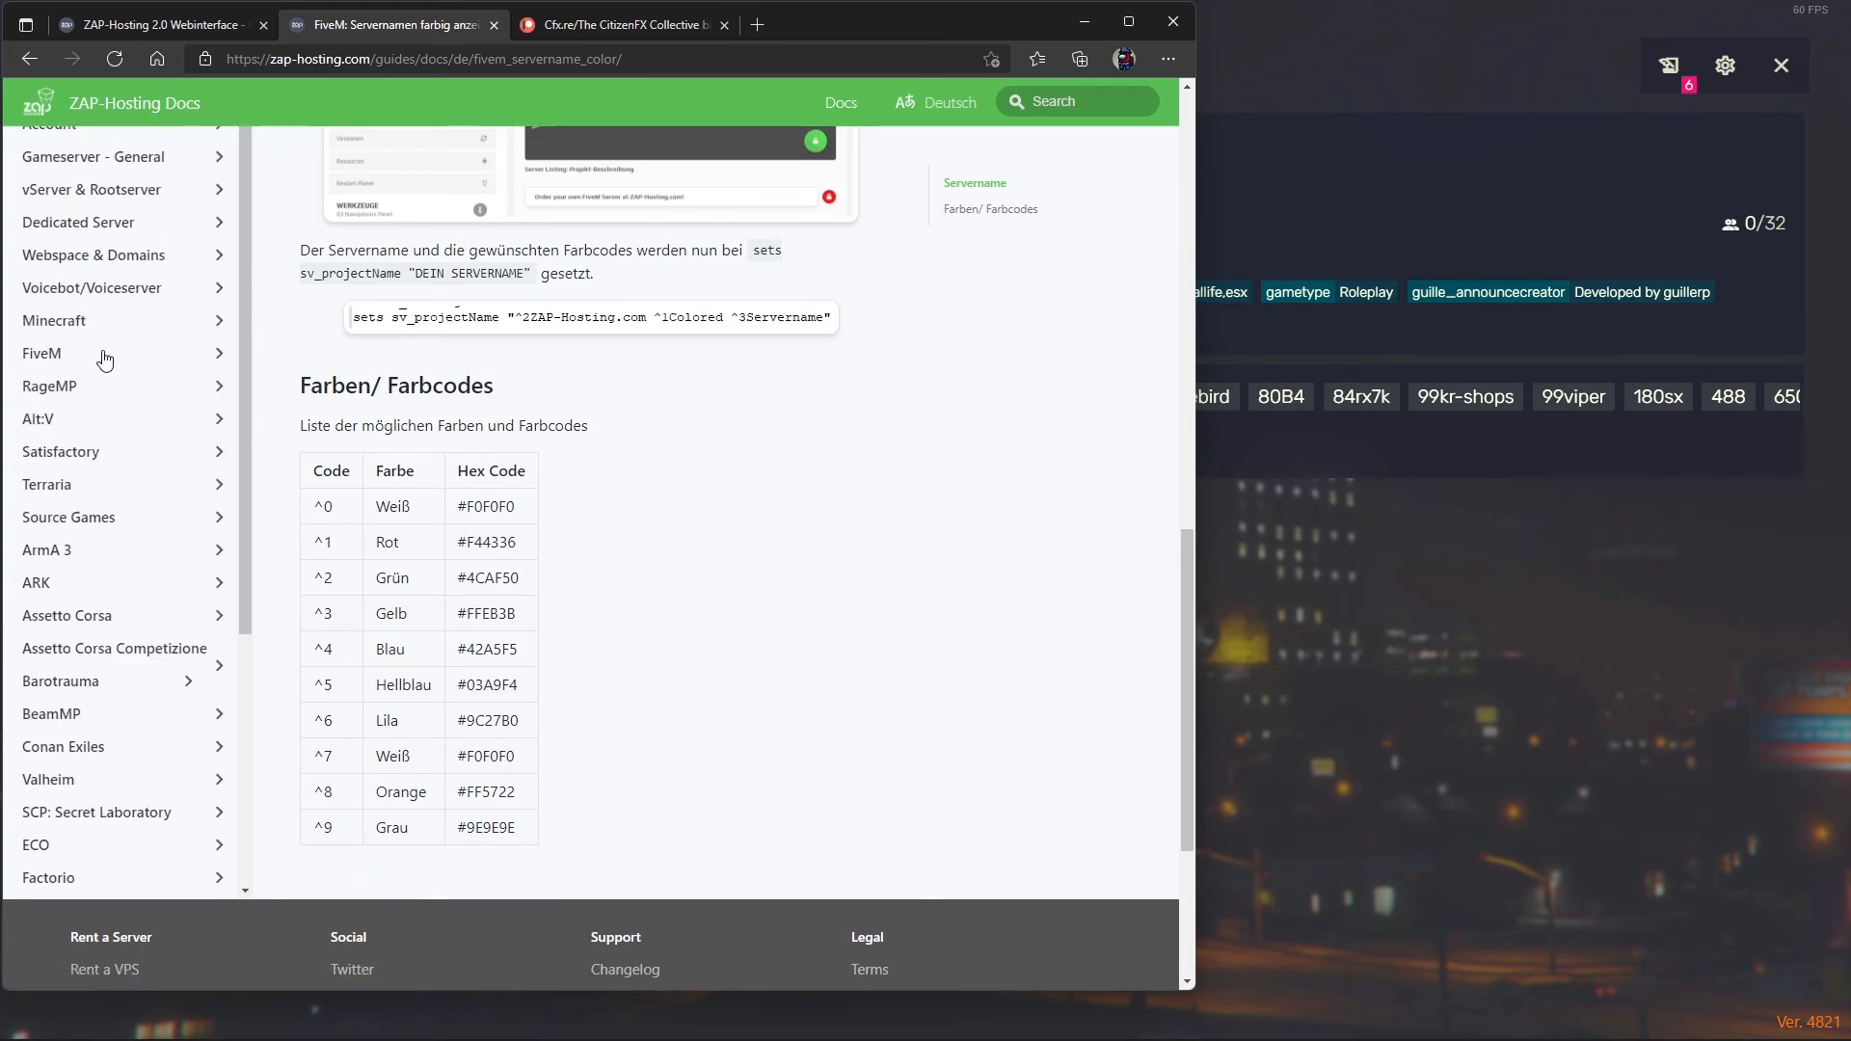
pyautogui.scroll(-3, 114, 482)
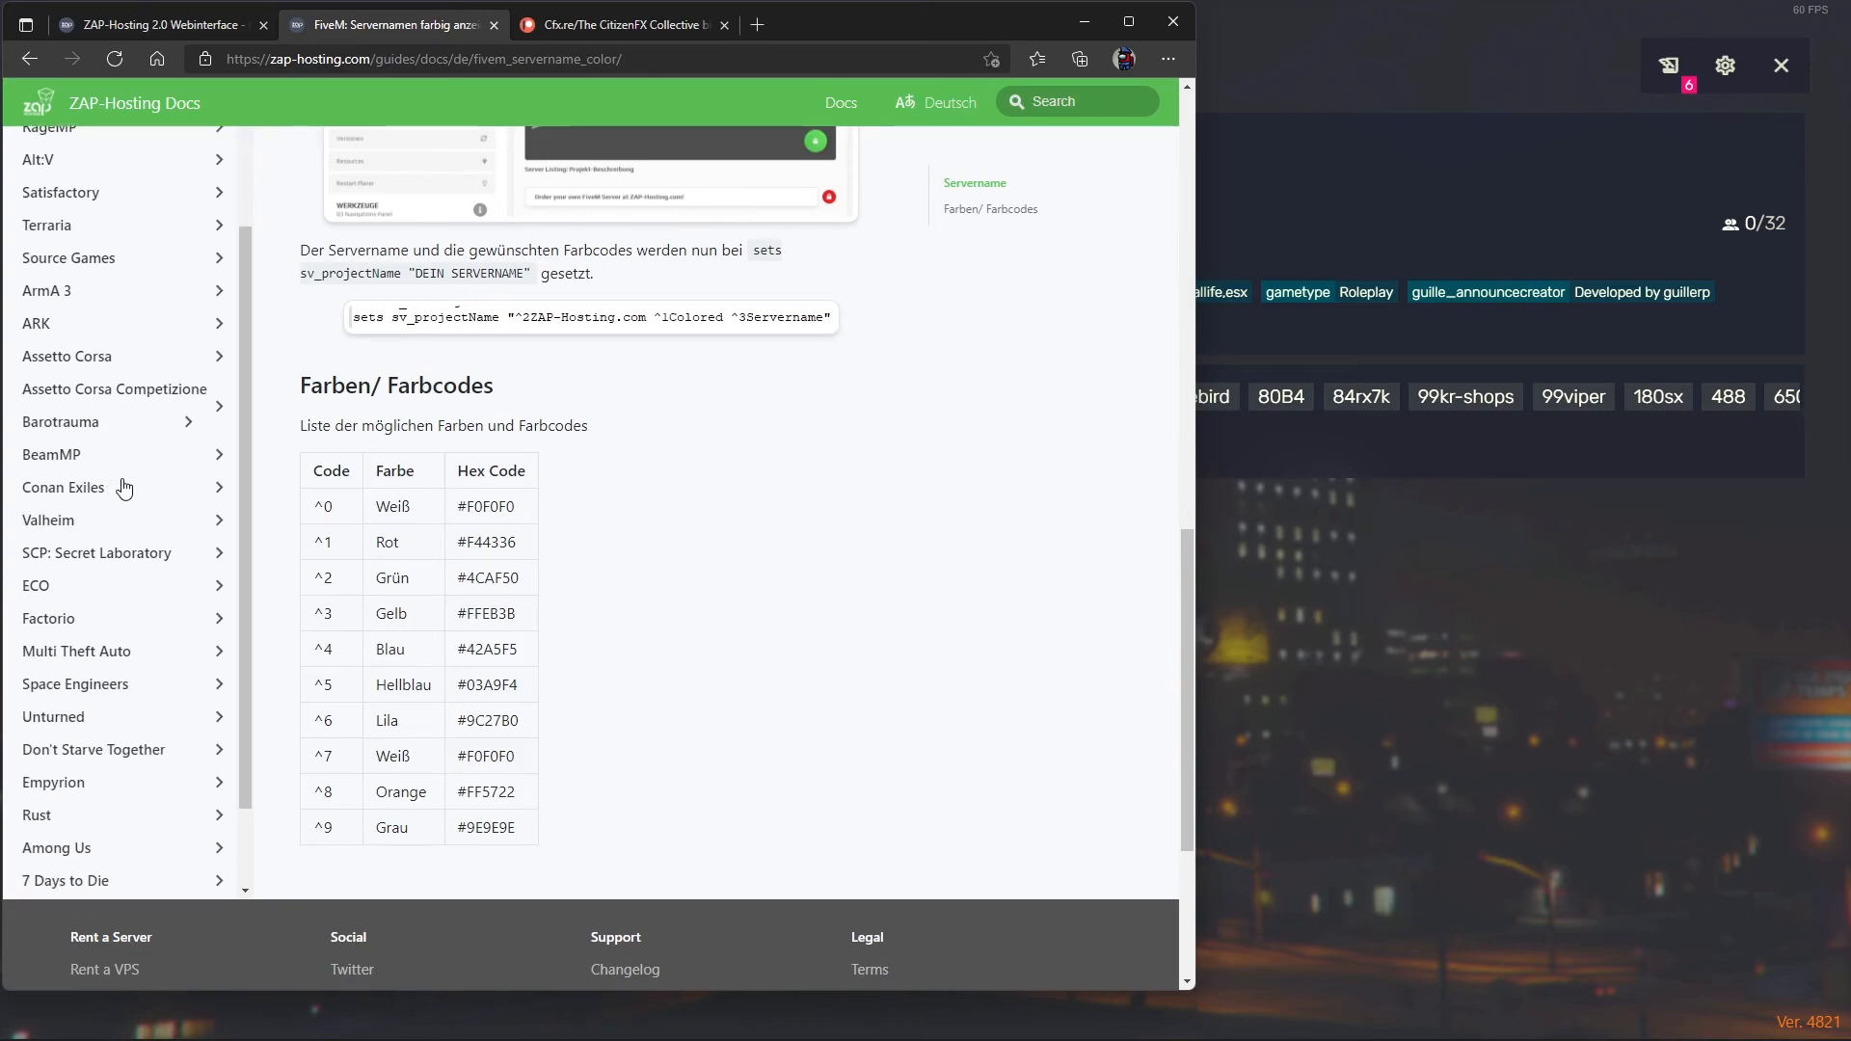
pyautogui.scroll(-1, 148, 649)
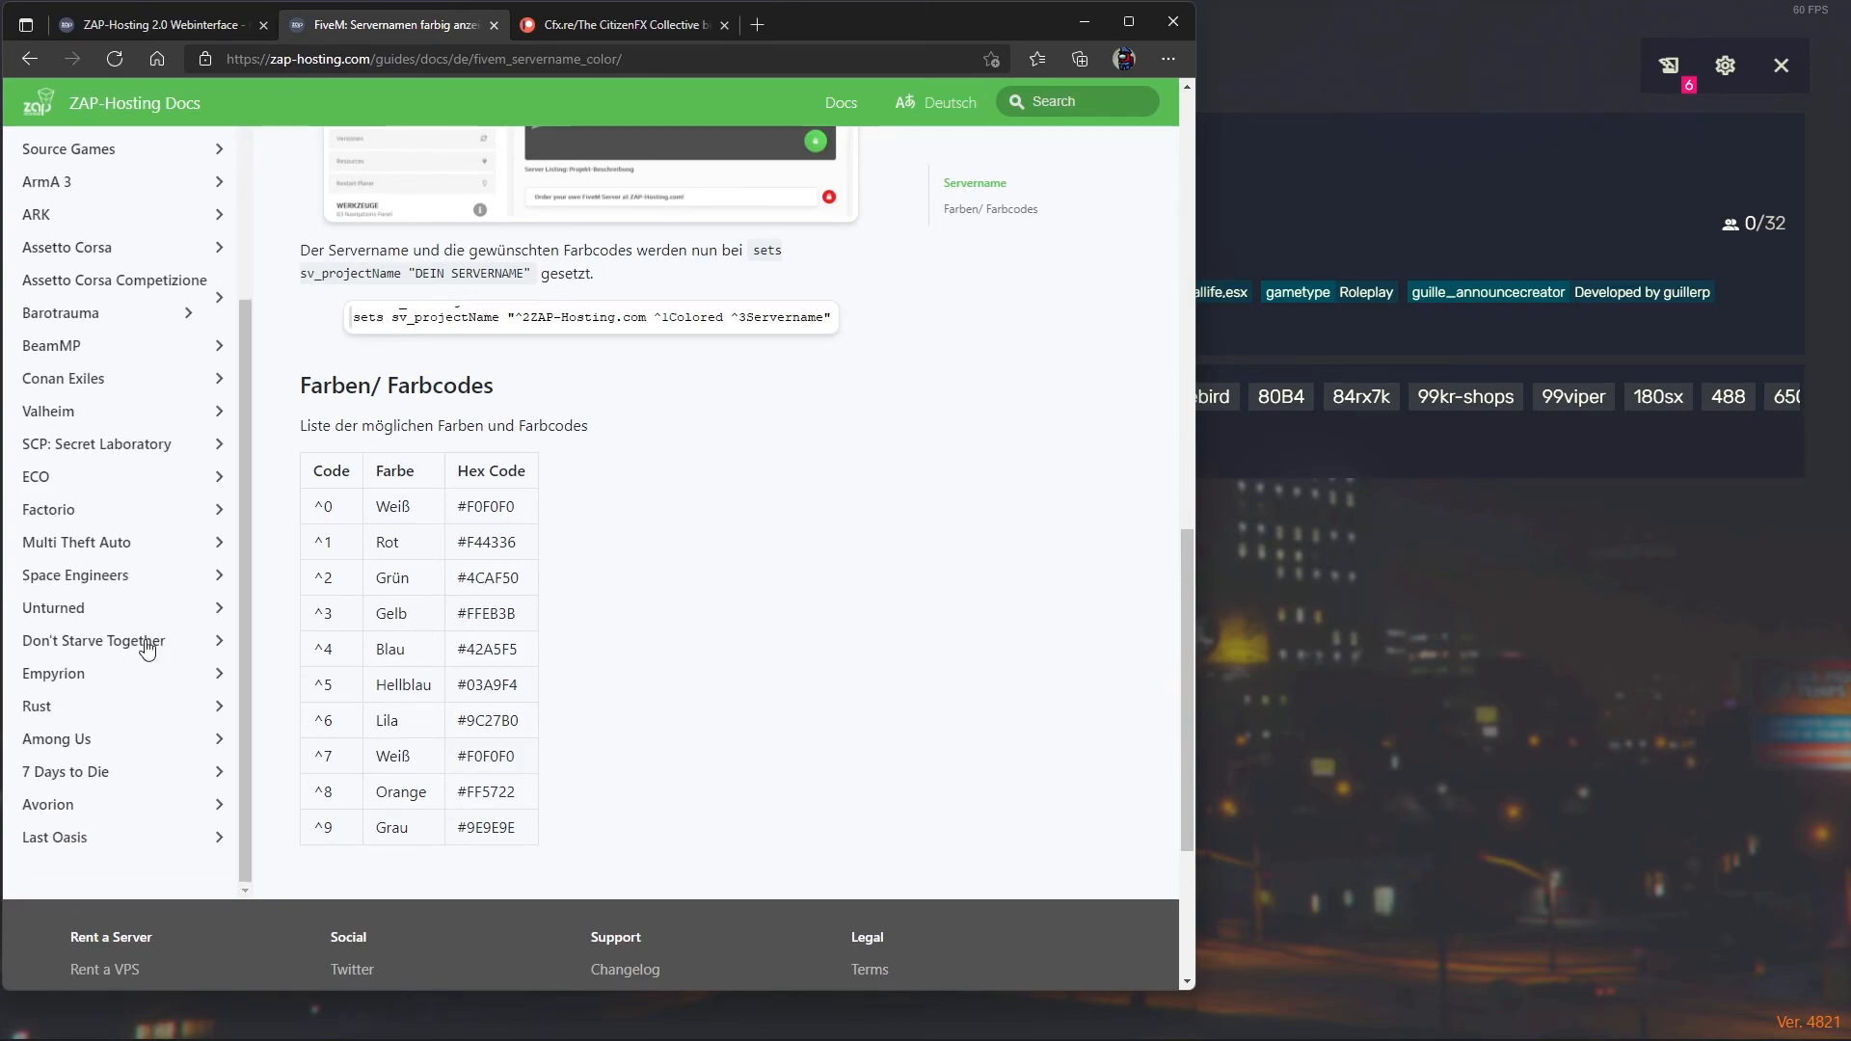
pyautogui.scroll(10, 148, 648)
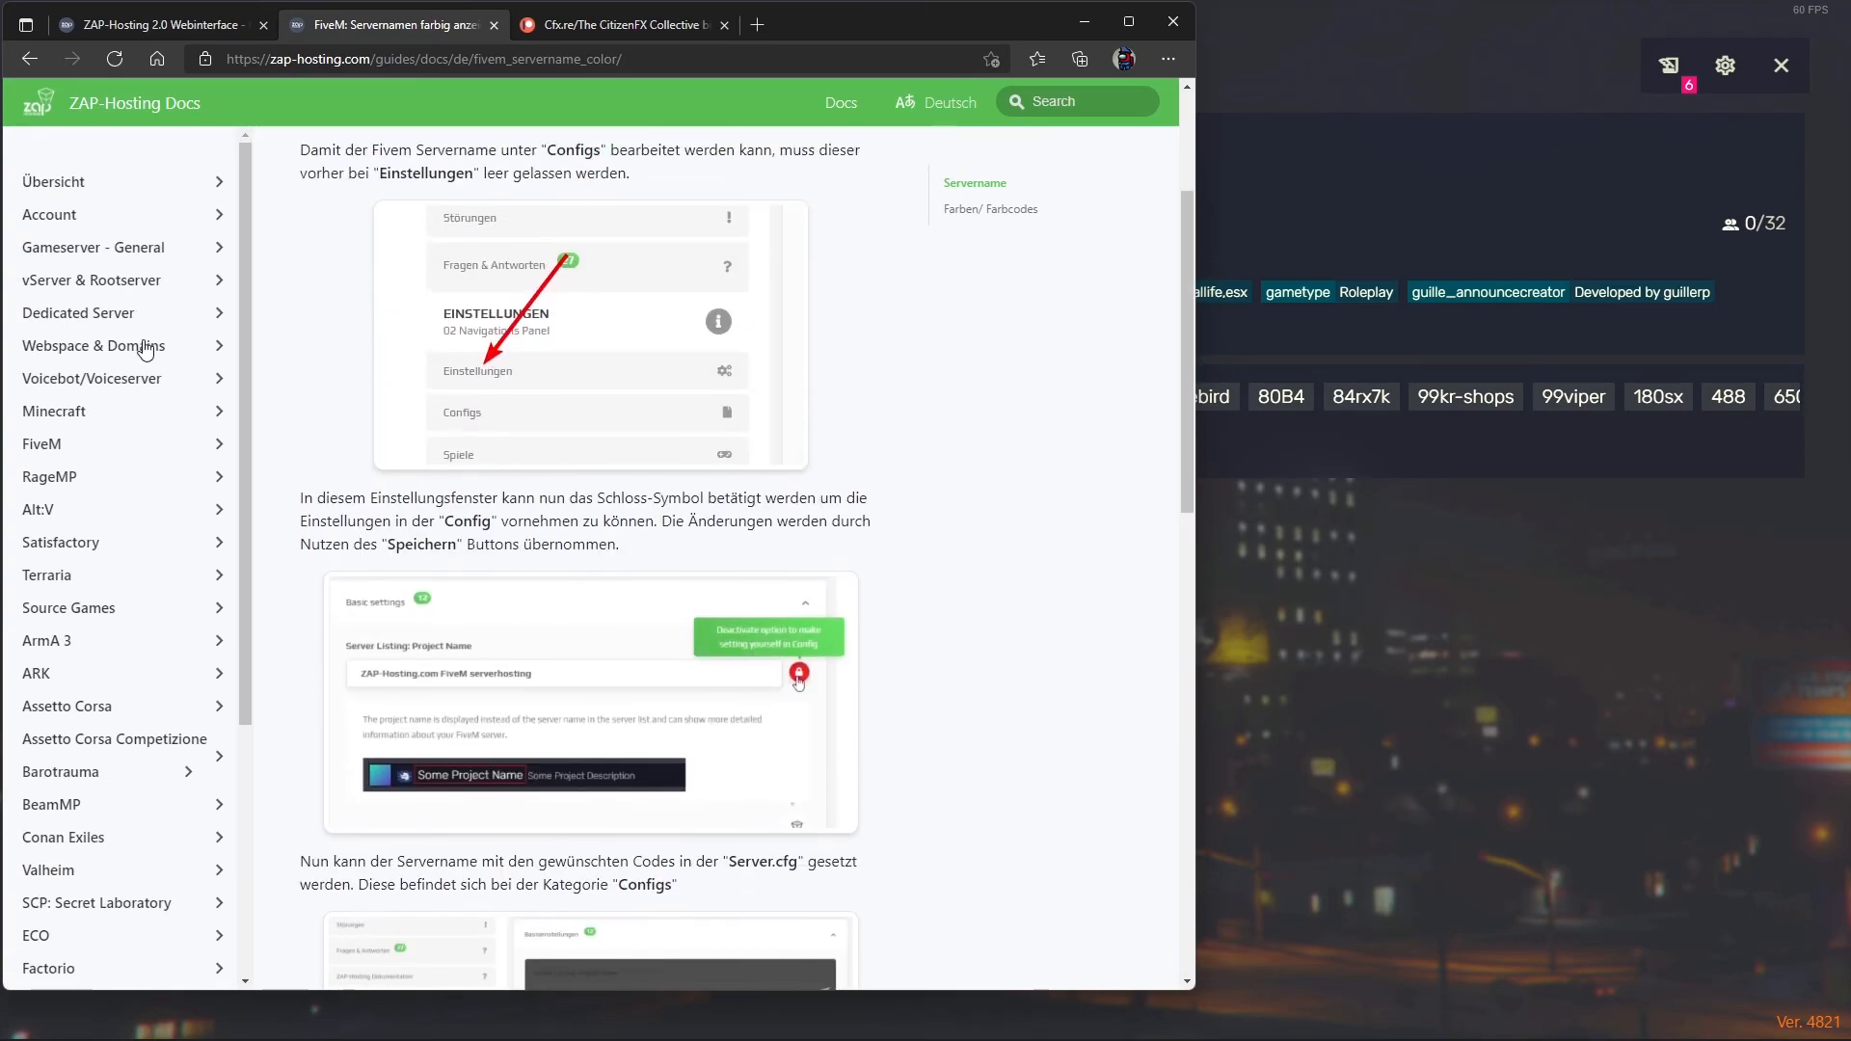
pyautogui.click(87, 190)
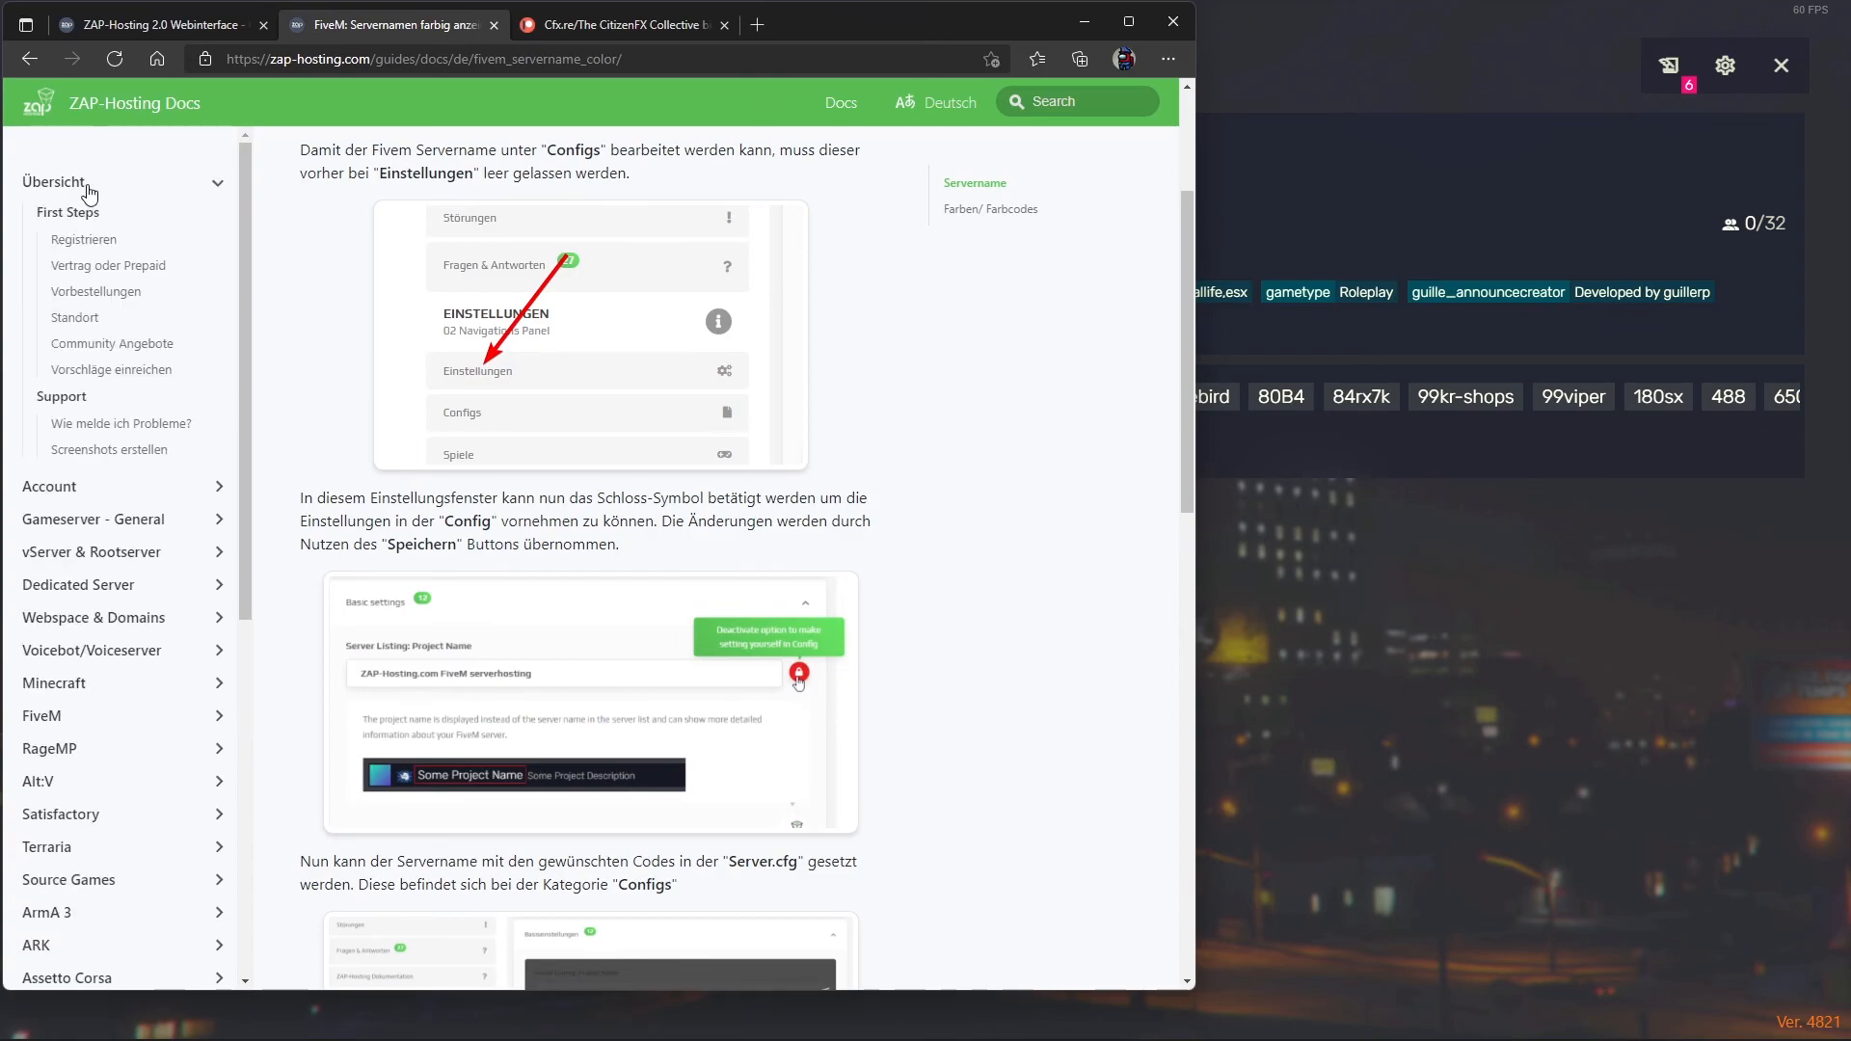
pyautogui.click(1403, 8)
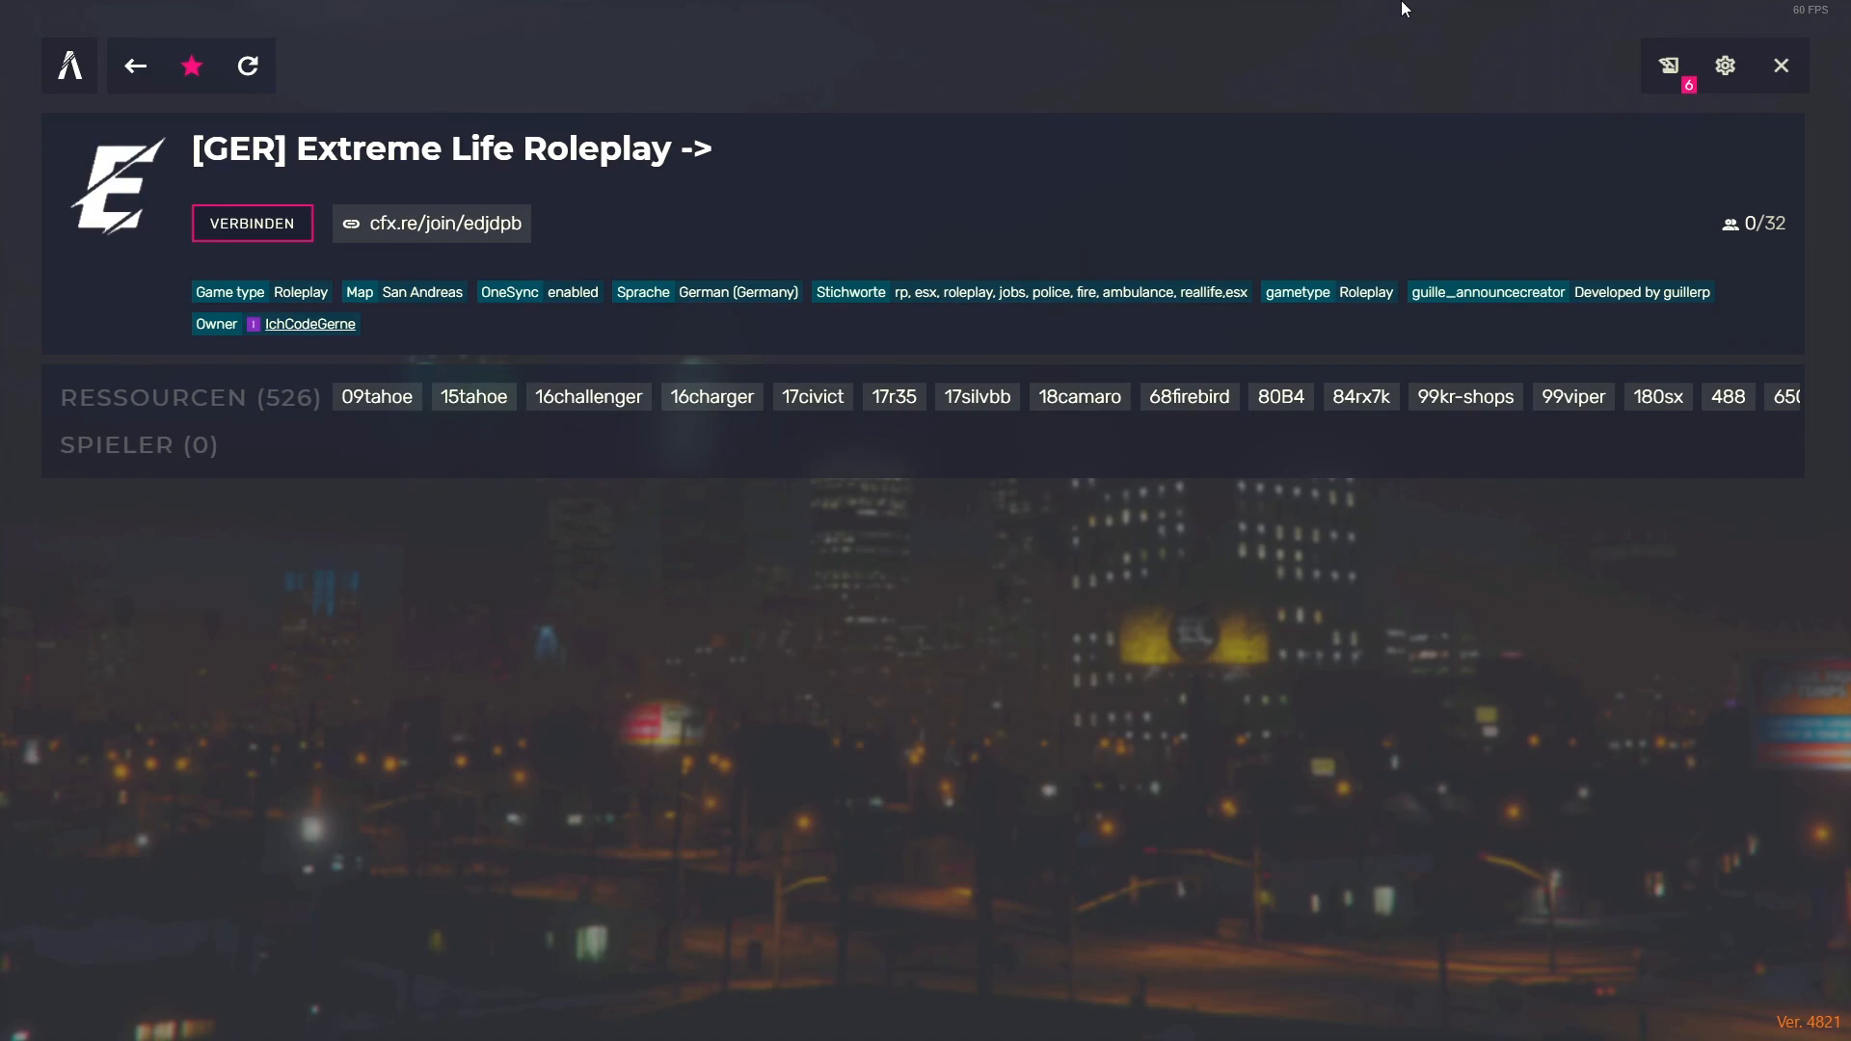